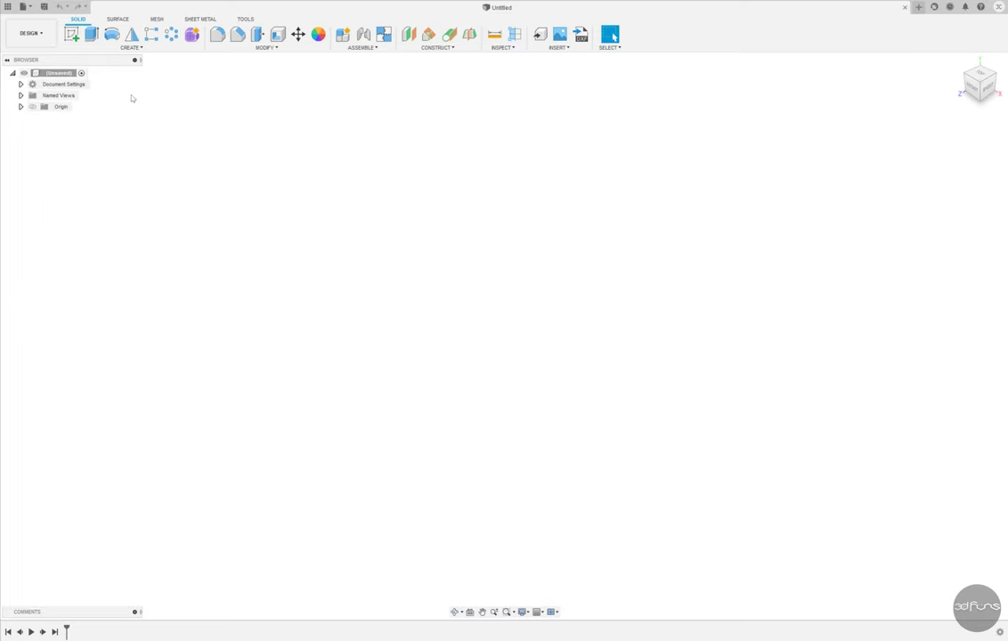
Save the new empty design as tank_6wd_skel in the Tank_6wd project folder.
key("ctrl+s")
type("tank_6wd_skel")
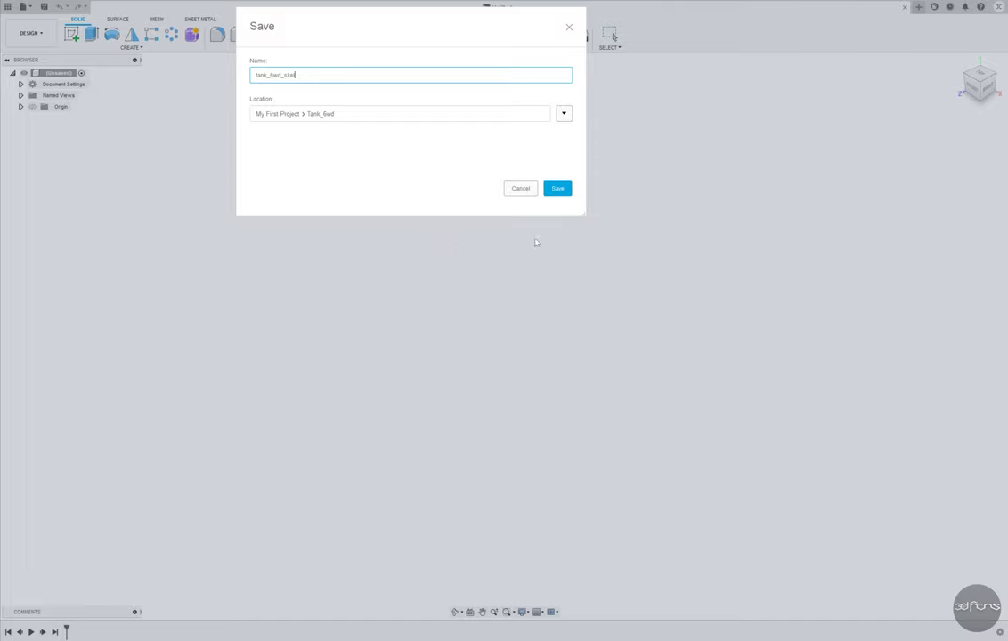
left_click(559, 188)
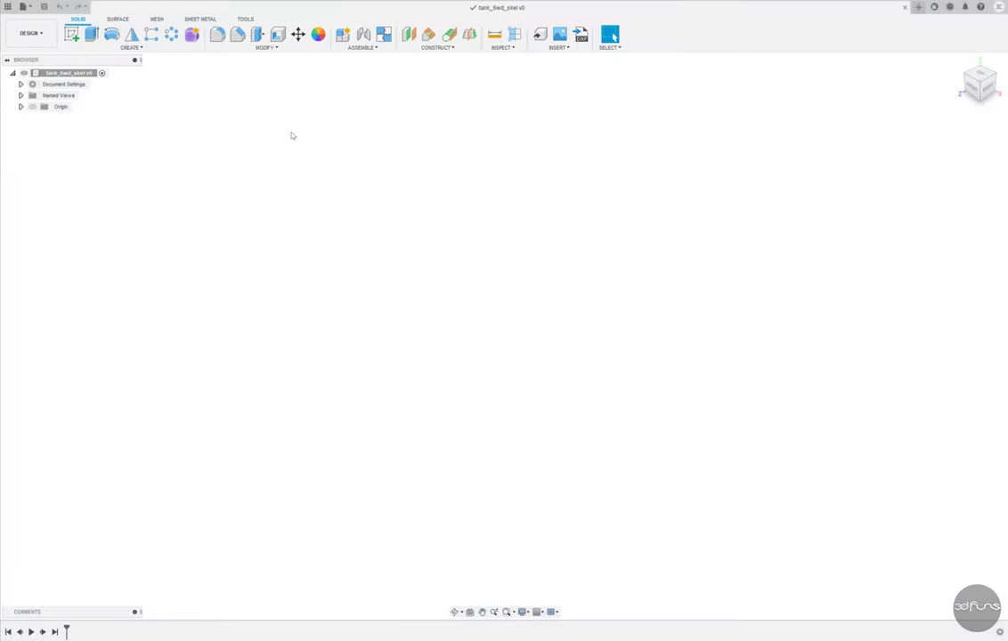
left_click(71, 34)
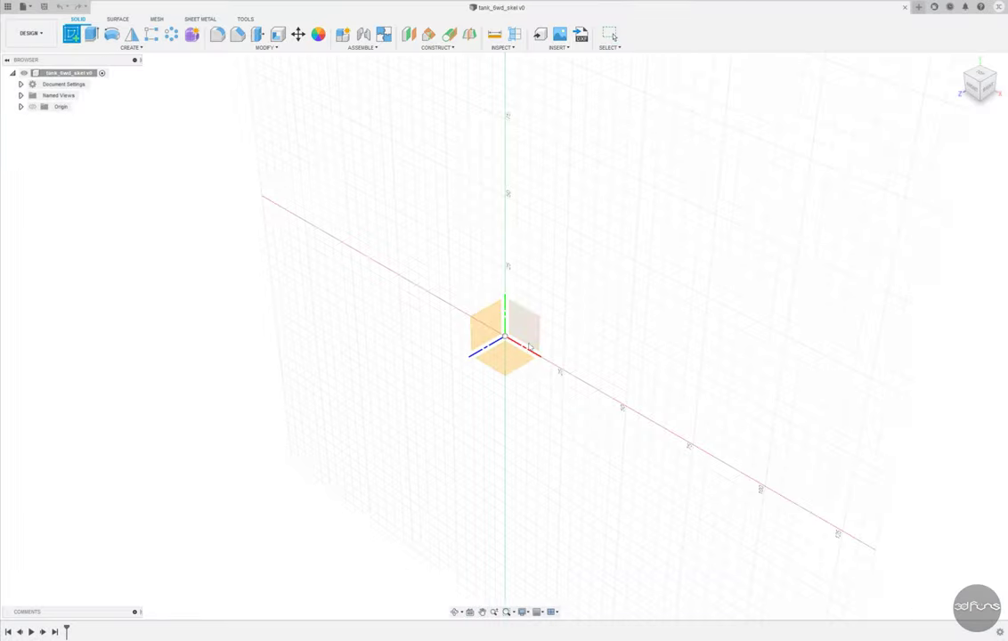
Sketch on the front plane and draw the first 12.4 mm circle centred at the origin.
left_click(518, 329)
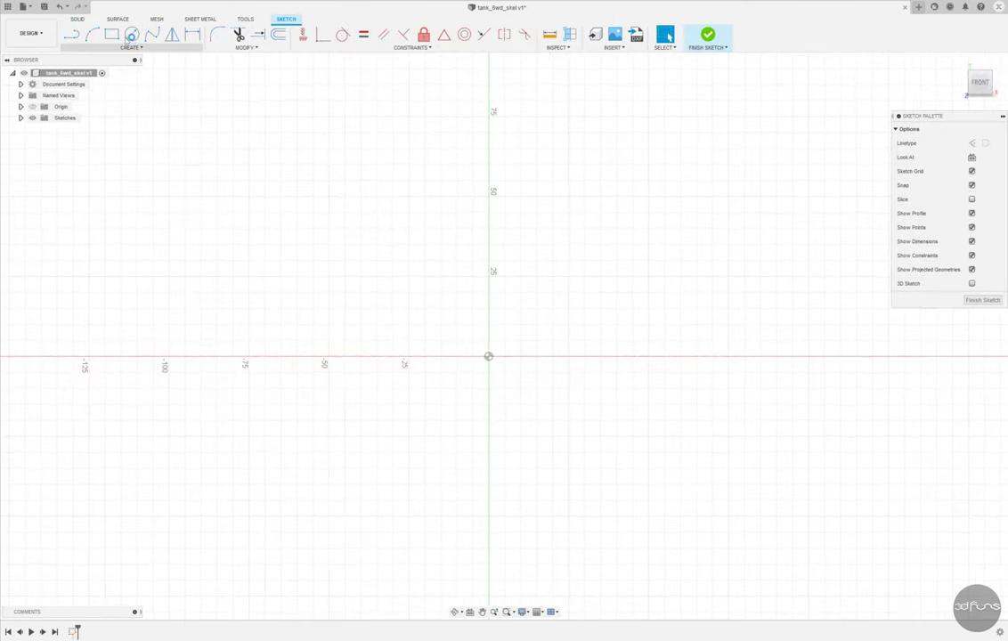
left_click(132, 34)
left_click(488, 356)
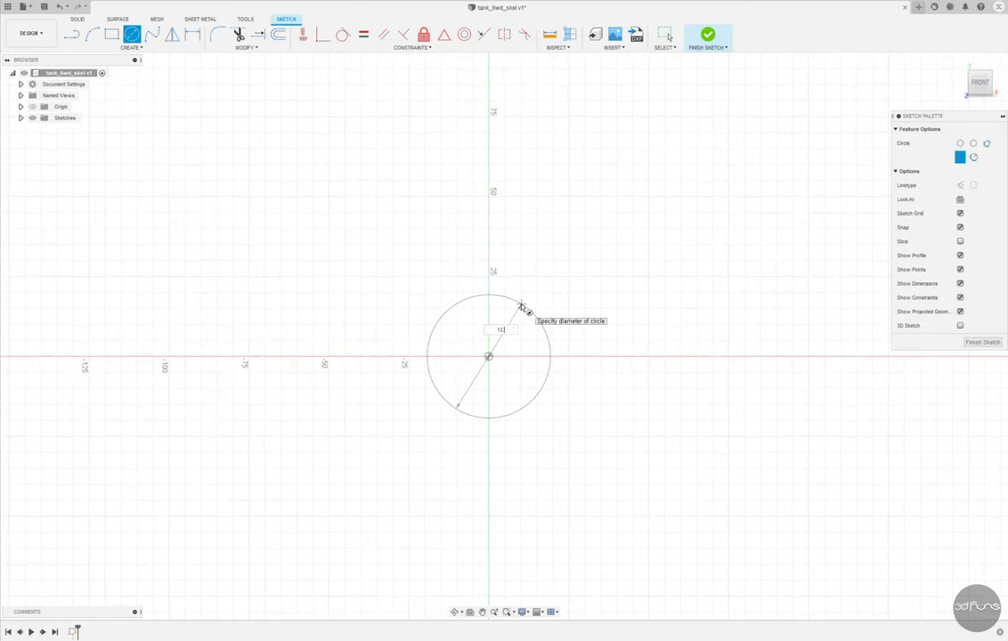
key("Return")
key("Escape")
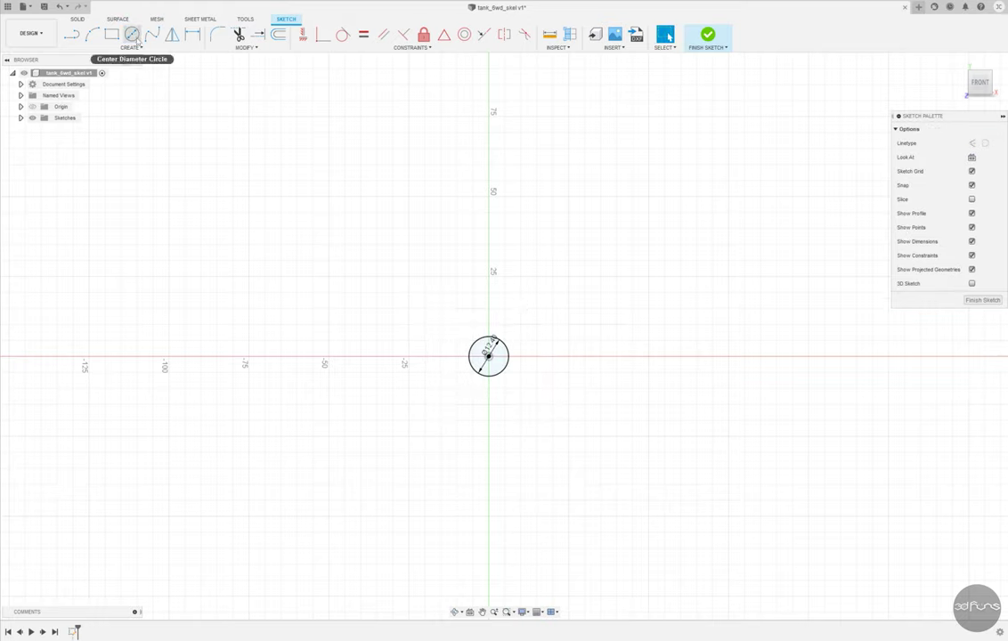
Add the second and third 12.4 mm circles along the horizontal axis.
left_click(132, 34)
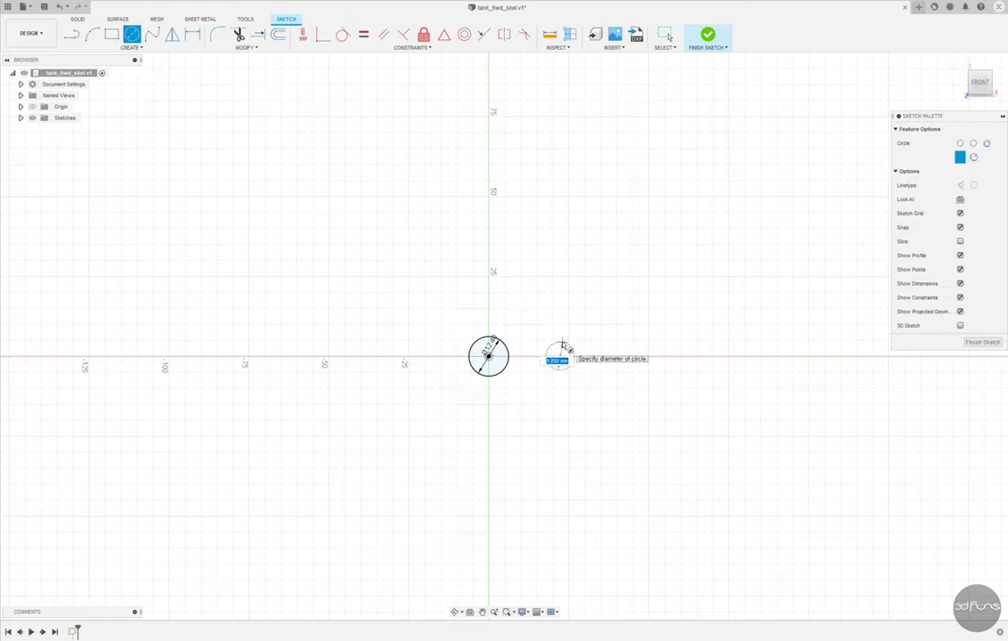
key("Return")
key("Escape")
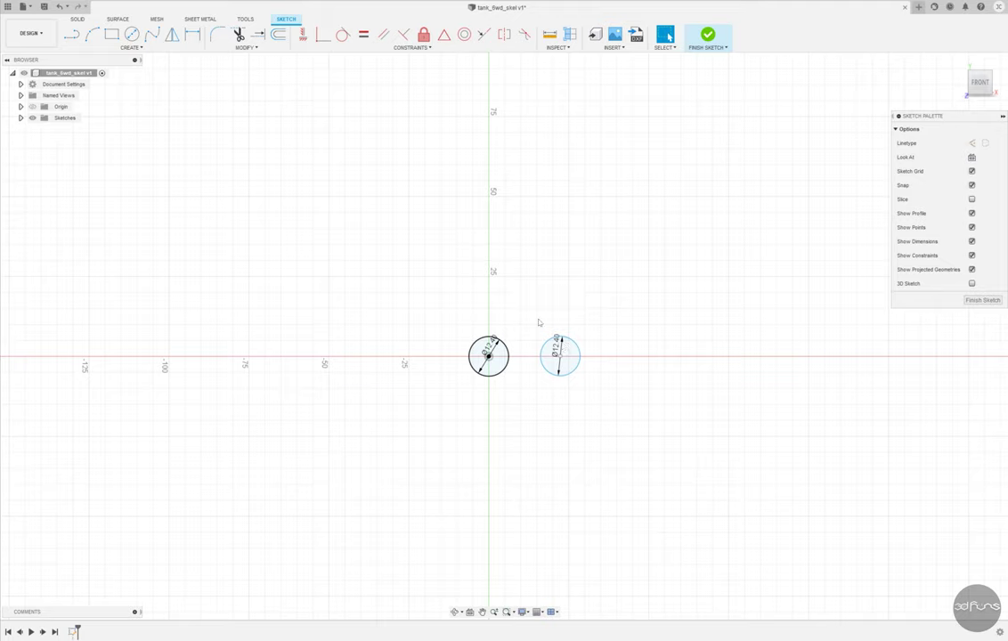
left_click(132, 34)
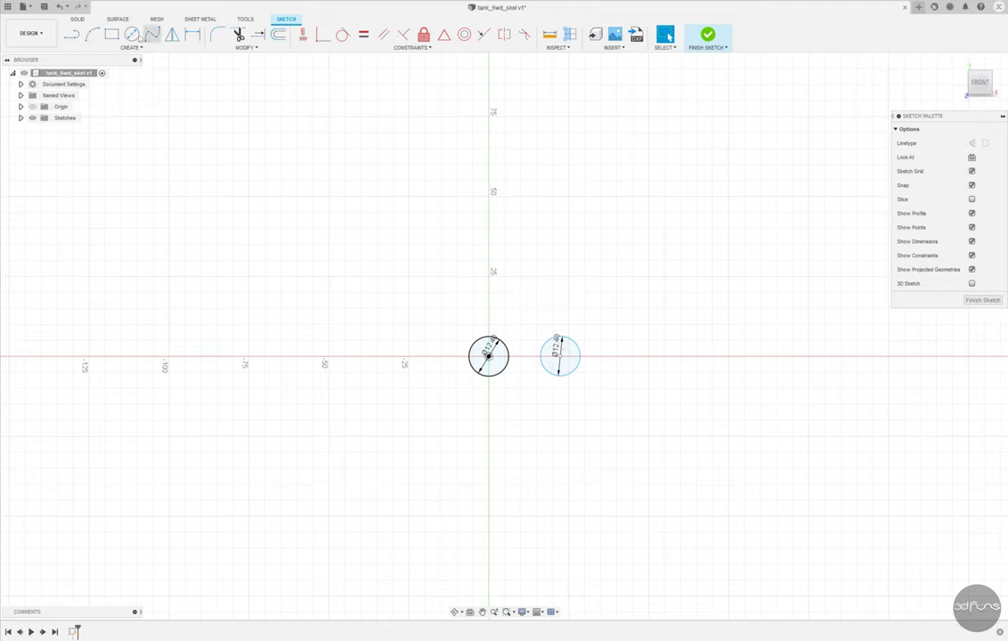
left_click(627, 354)
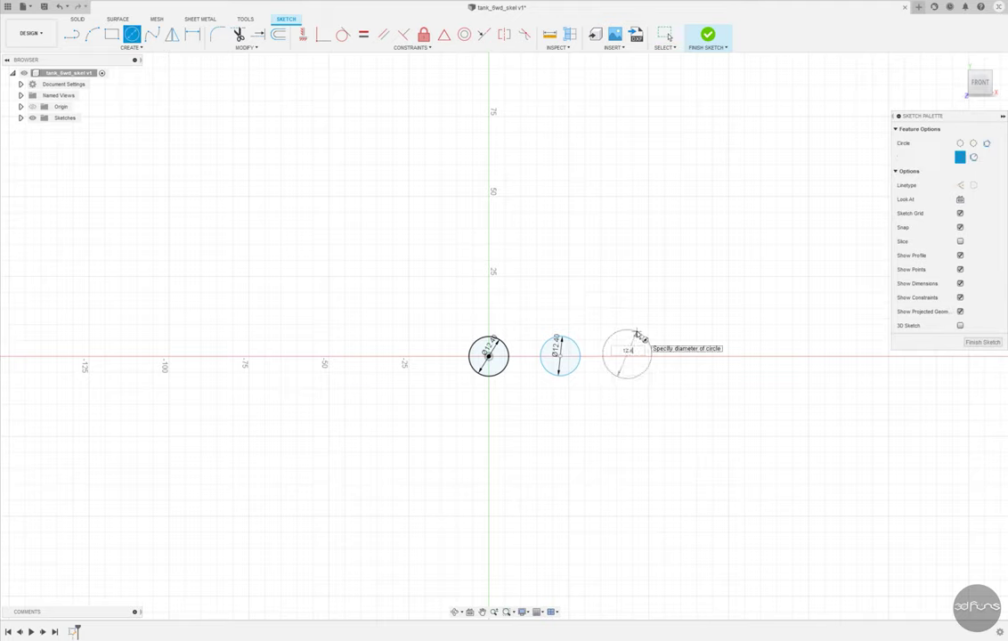
key("Return")
key("Escape")
Add the fourth and fifth 12.4 mm circles further along the horizontal axis.
left_click(132, 34)
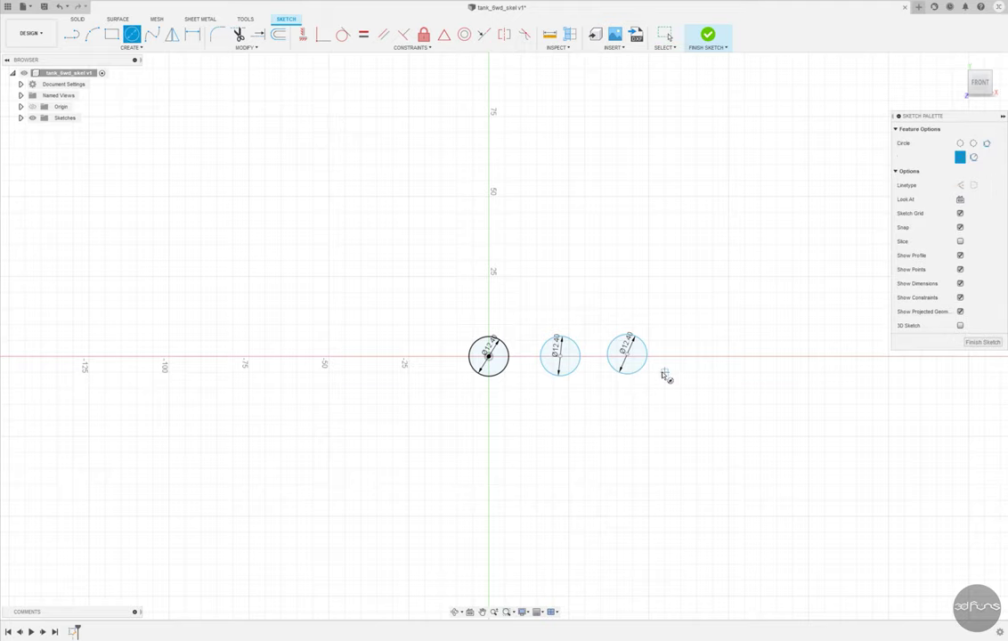
left_click(681, 355)
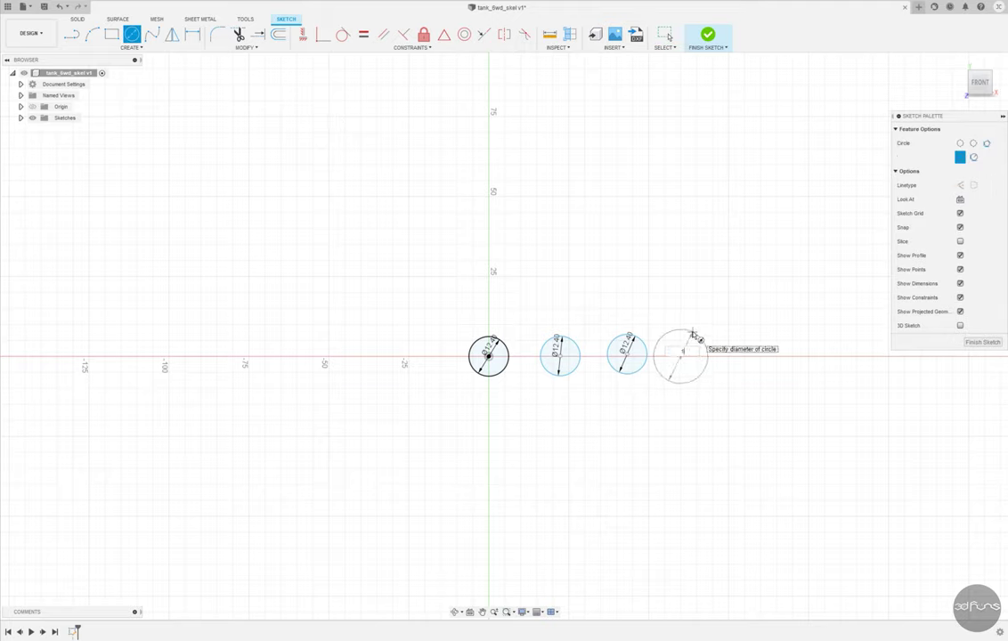
type("12")
key("Return")
key("Escape")
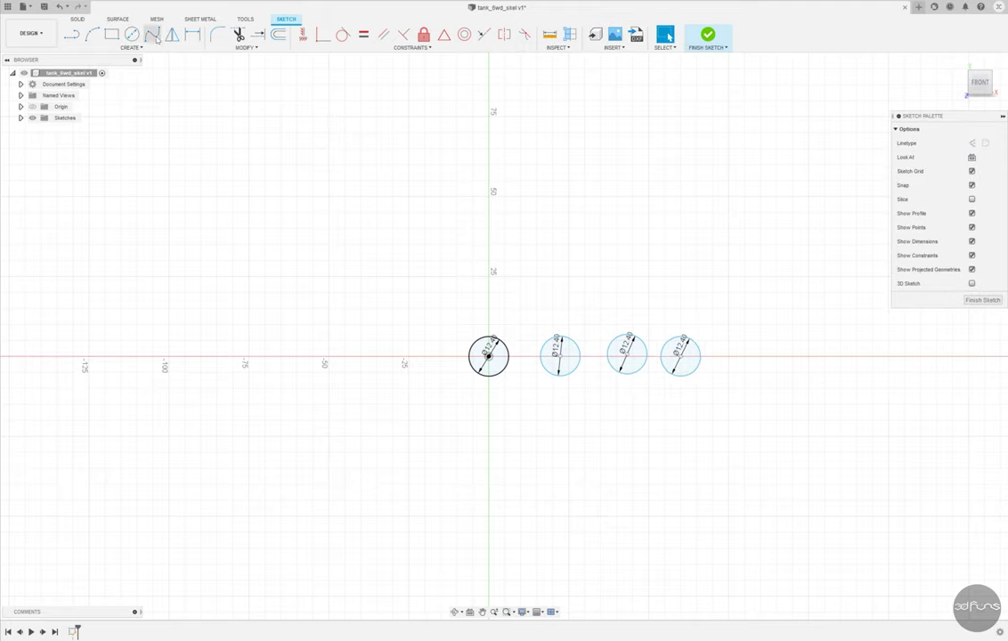
left_click(132, 34)
left_click(733, 357)
key("Return")
key("Escape")
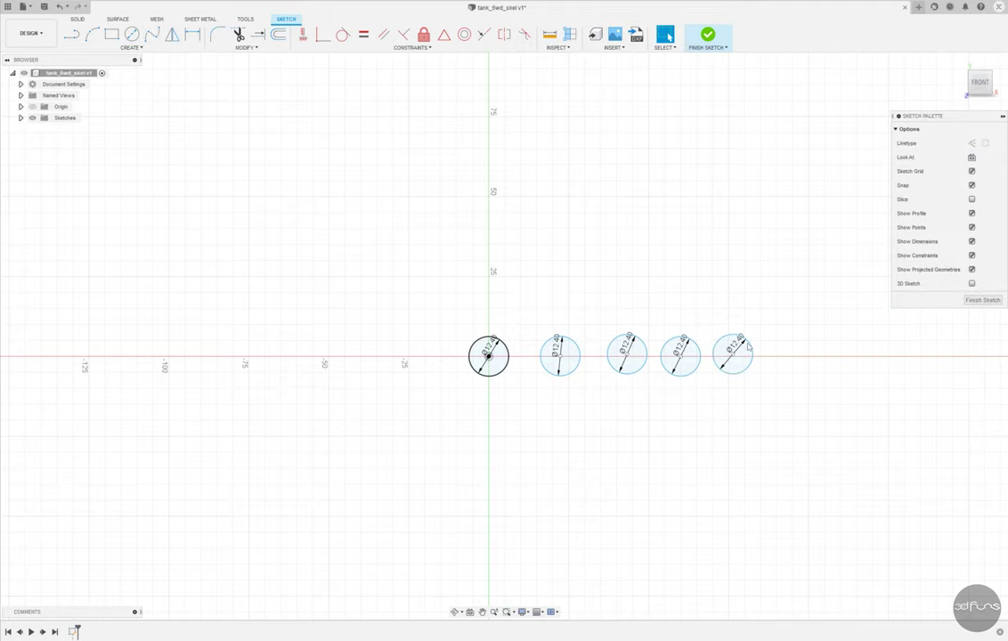
left_click(303, 33)
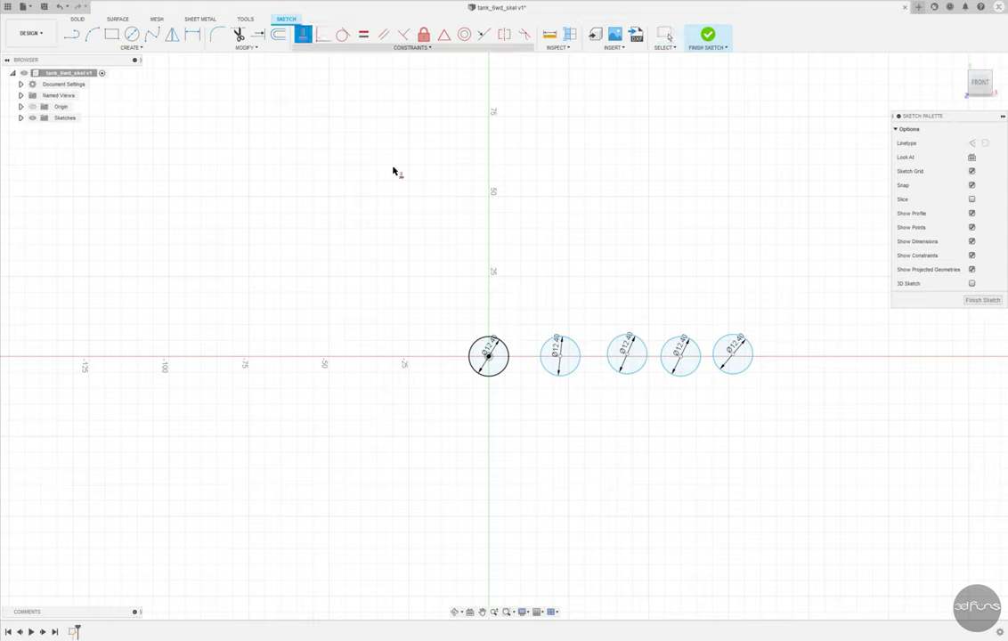
Level the circles' centres horizontally with the origin point.
left_click(491, 359)
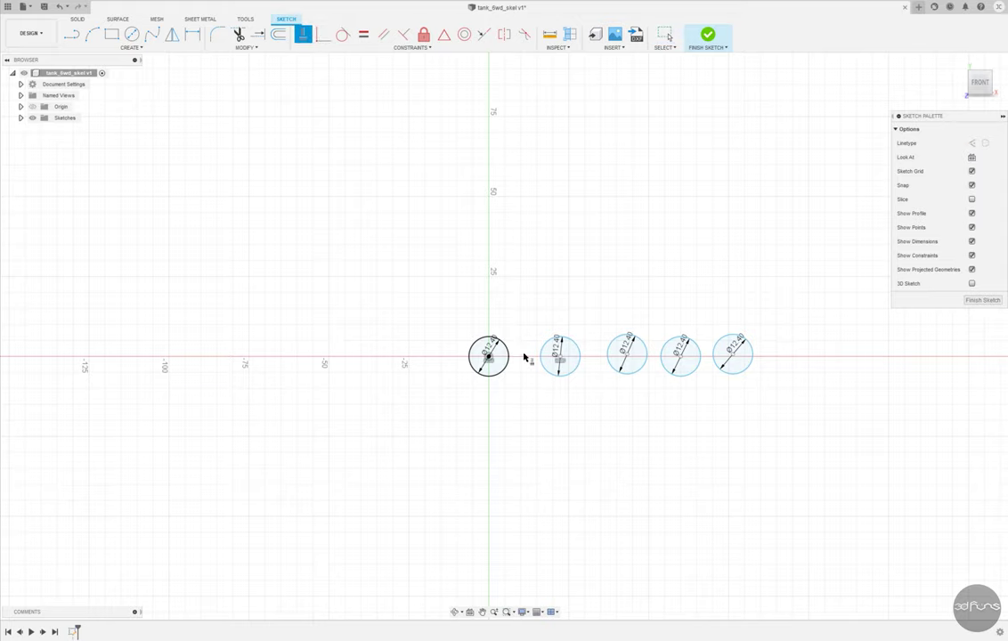
left_click(492, 357)
left_click(626, 360)
left_click(488, 357)
left_click(682, 356)
left_click(489, 357)
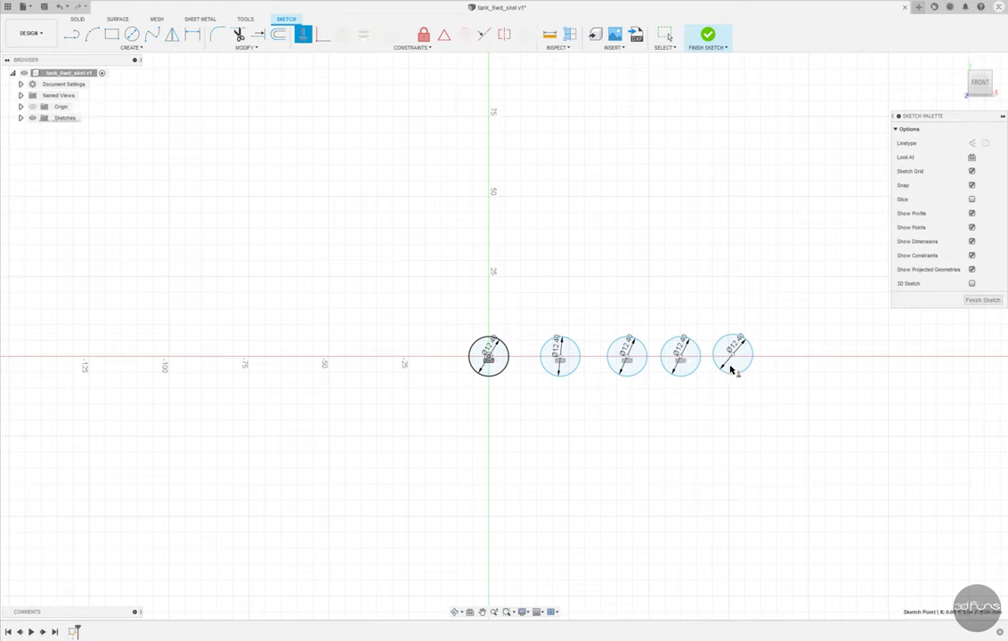
left_click(739, 360)
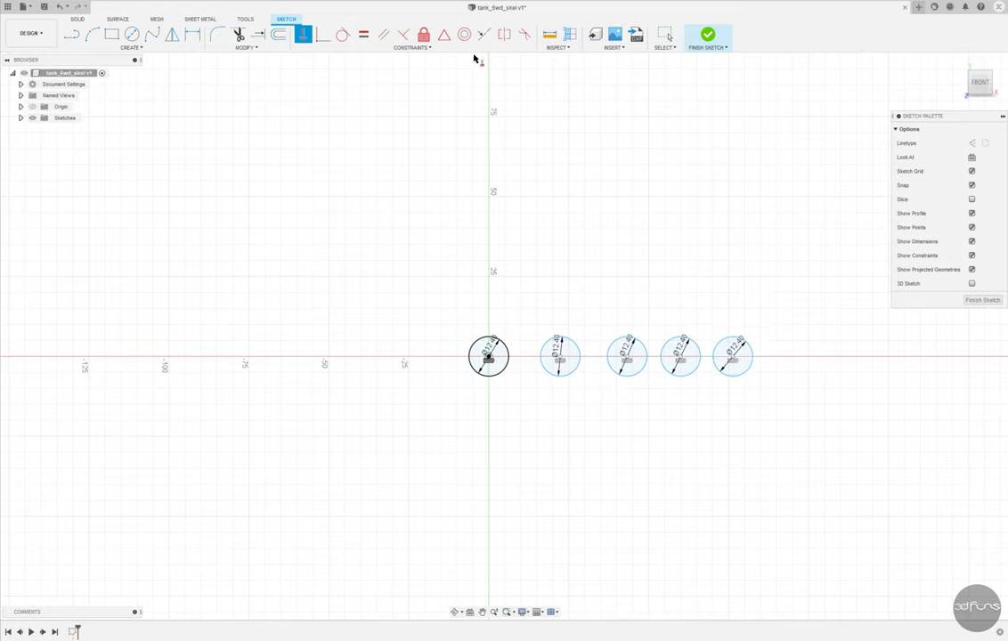
Make each neighbouring pair of circles tangent so the row touches edge to edge.
left_click(505, 346)
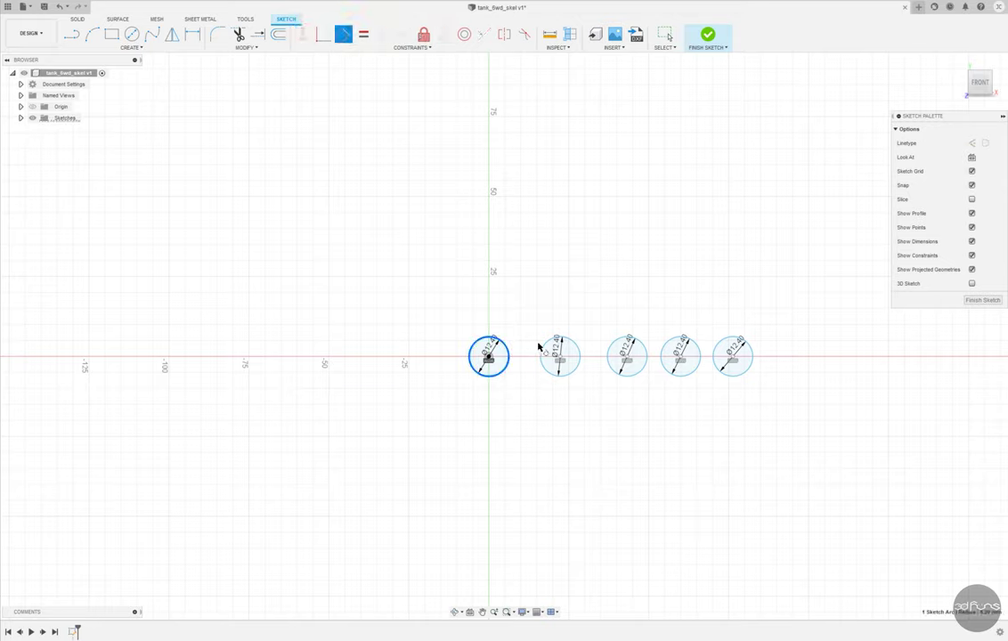
left_click(540, 348)
left_click(547, 349)
left_click(613, 352)
left_click(588, 350)
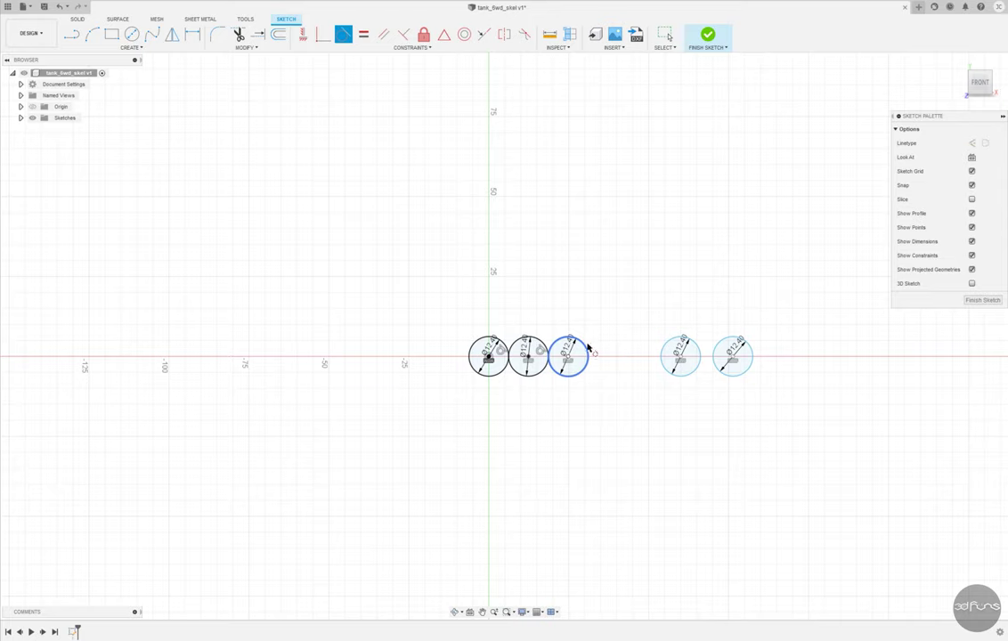
left_click(664, 346)
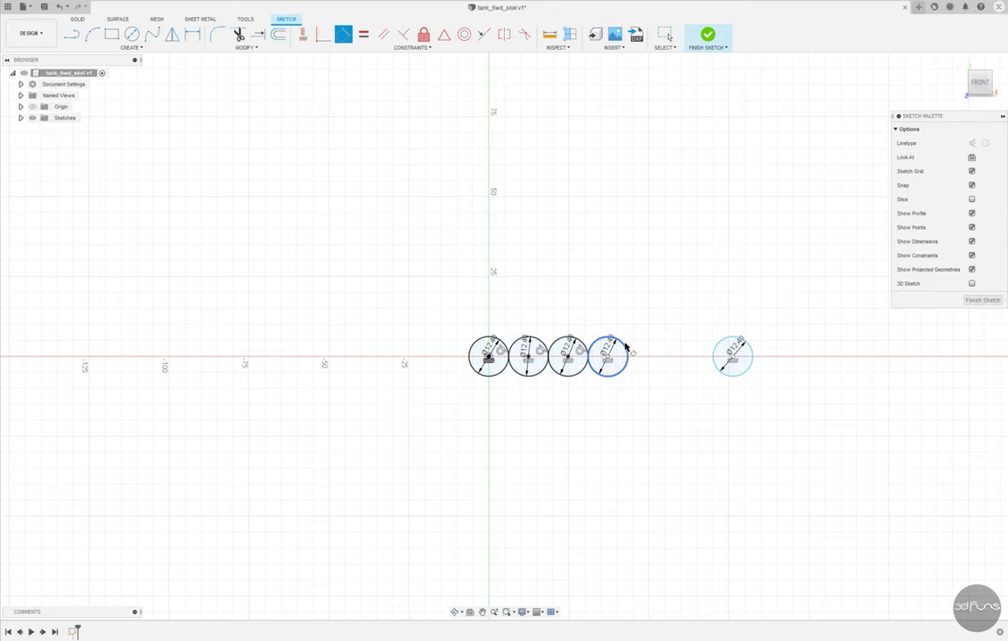
left_click(722, 350)
scroll(681, 352, "up", 3)
scroll(473, 352, "up", 2)
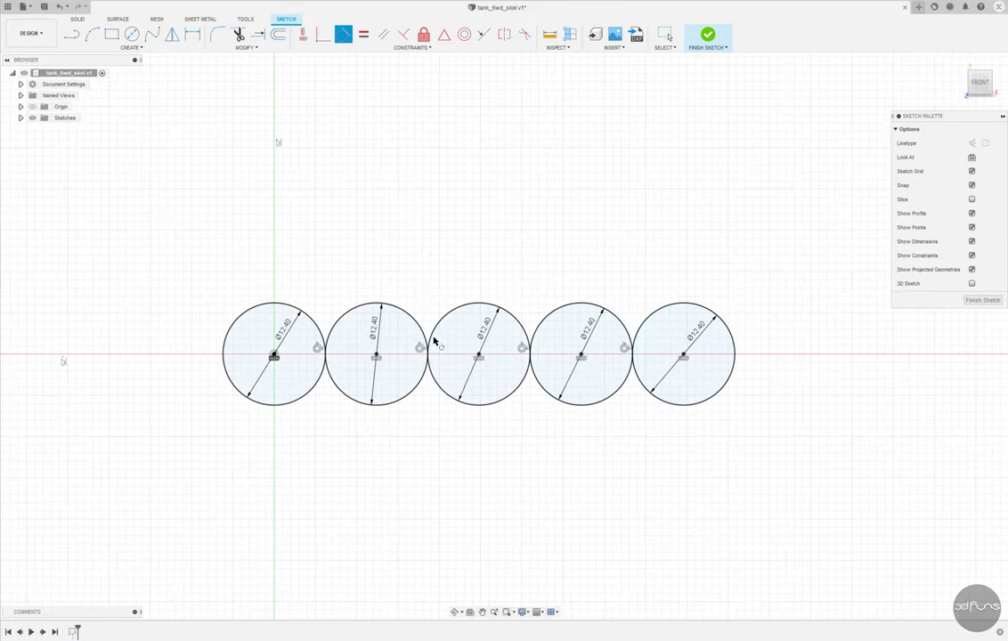
Delete the extra diameter dimensions on circles two through five.
key("Escape")
left_click_drag(287, 267, 650, 359)
left_click(486, 330)
key("Delete")
left_click(586, 327)
key("Delete")
left_click(696, 330)
key("Delete")
Apply Equal constraints to circles two to four, then undo the last two.
left_click(363, 34)
left_click(321, 328)
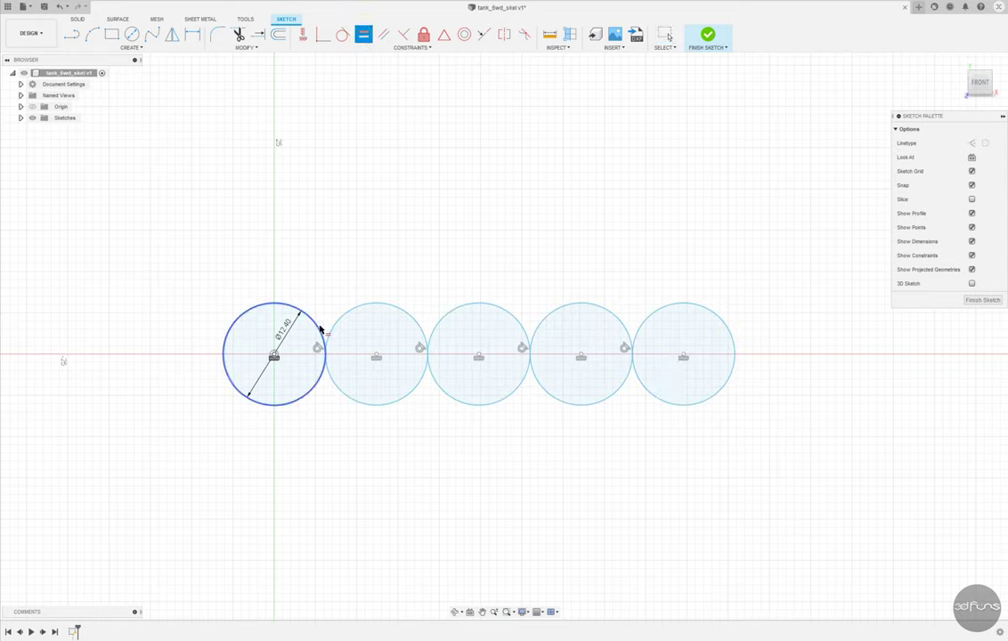
left_click(346, 318)
left_click(458, 308)
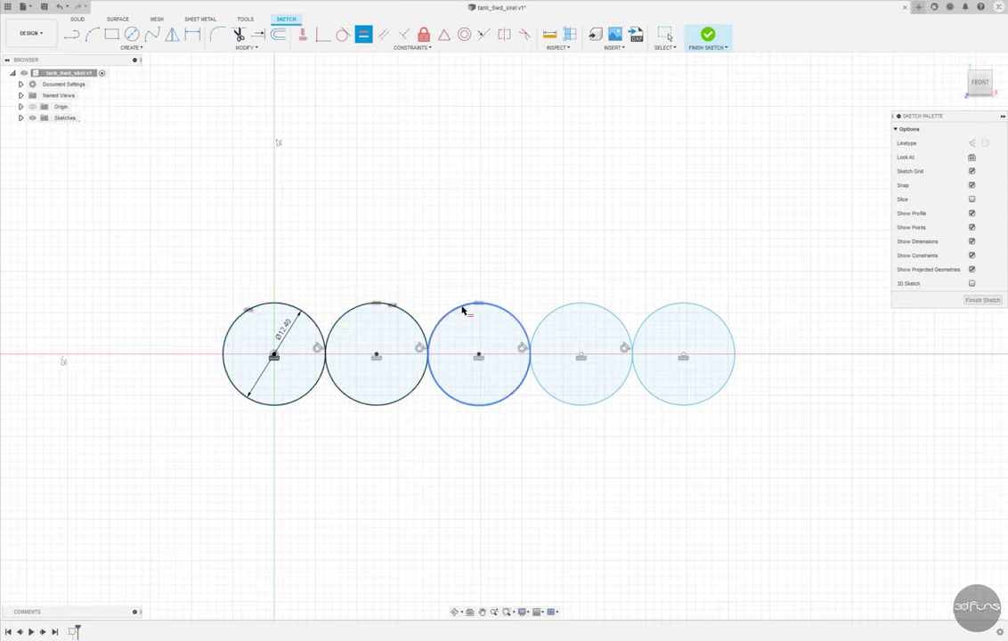
left_click(572, 306)
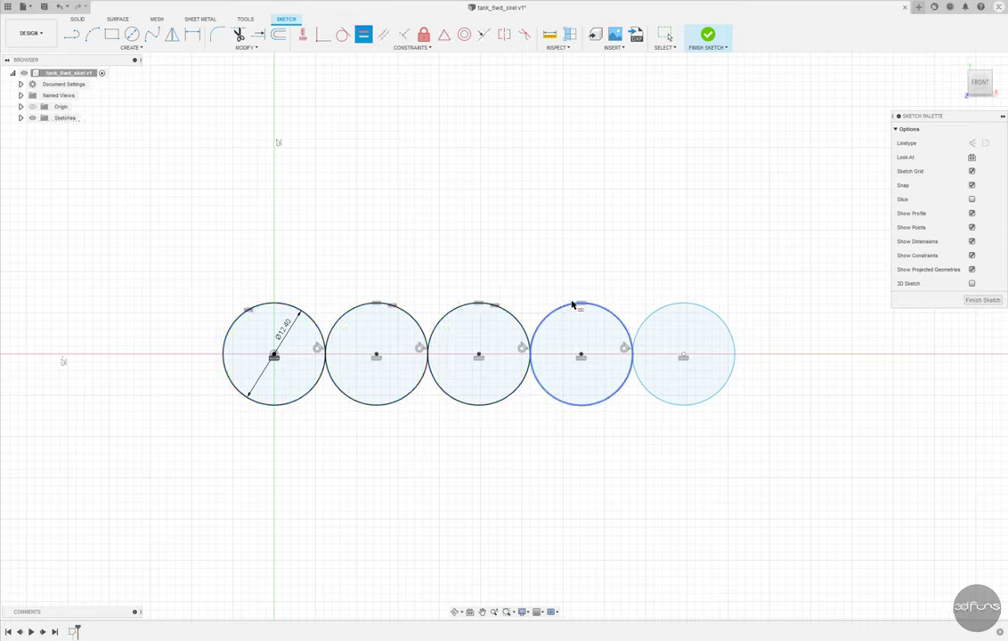
key("Escape")
left_click(60, 7)
left_click(61, 7)
Make the third, fourth and fifth circles equal to the first circle.
left_click(364, 34)
left_click(307, 317)
left_click(454, 313)
left_click(311, 317)
left_click(592, 309)
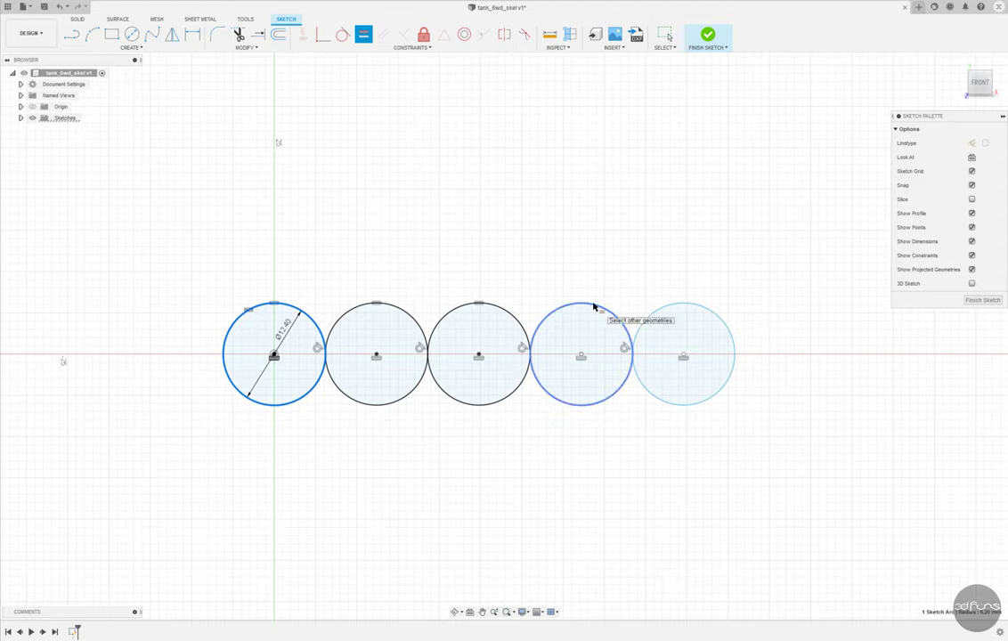
left_click(307, 316)
left_click(659, 309)
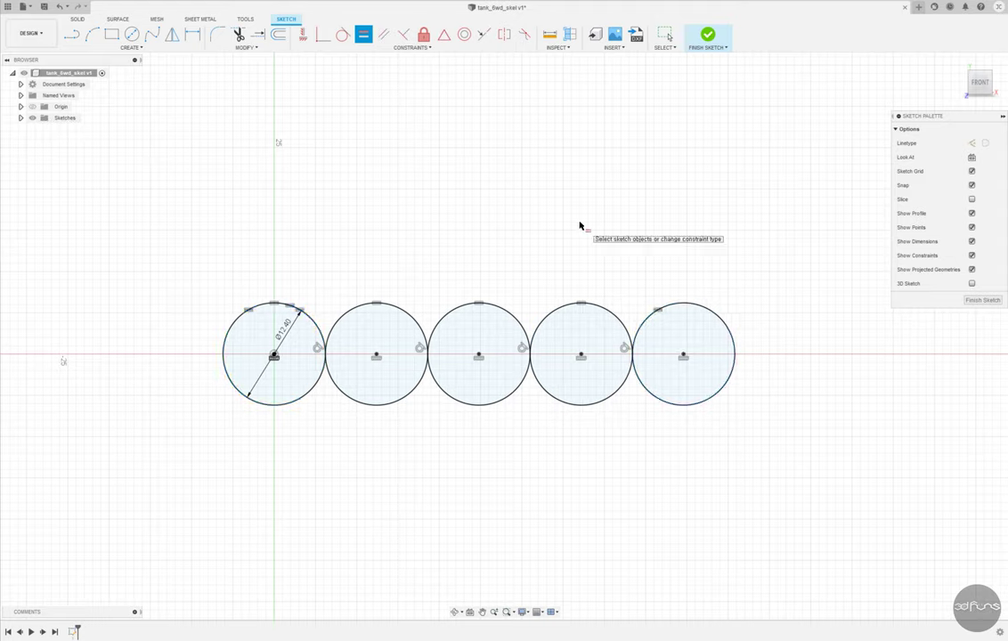
left_click(132, 34)
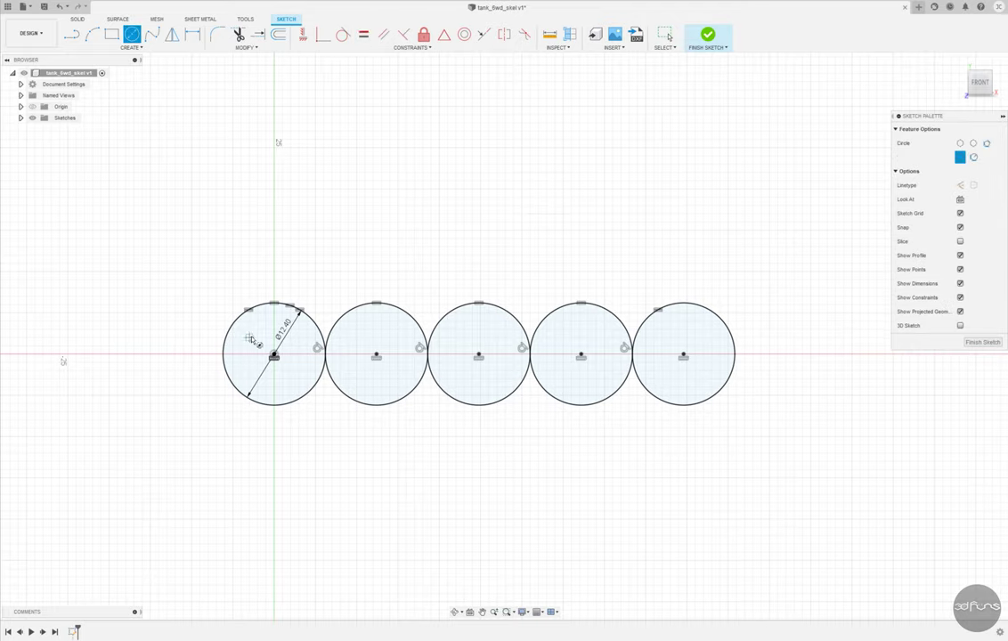
Draw a 14.4 mm outer circle centred on the first wheel.
left_click(274, 355)
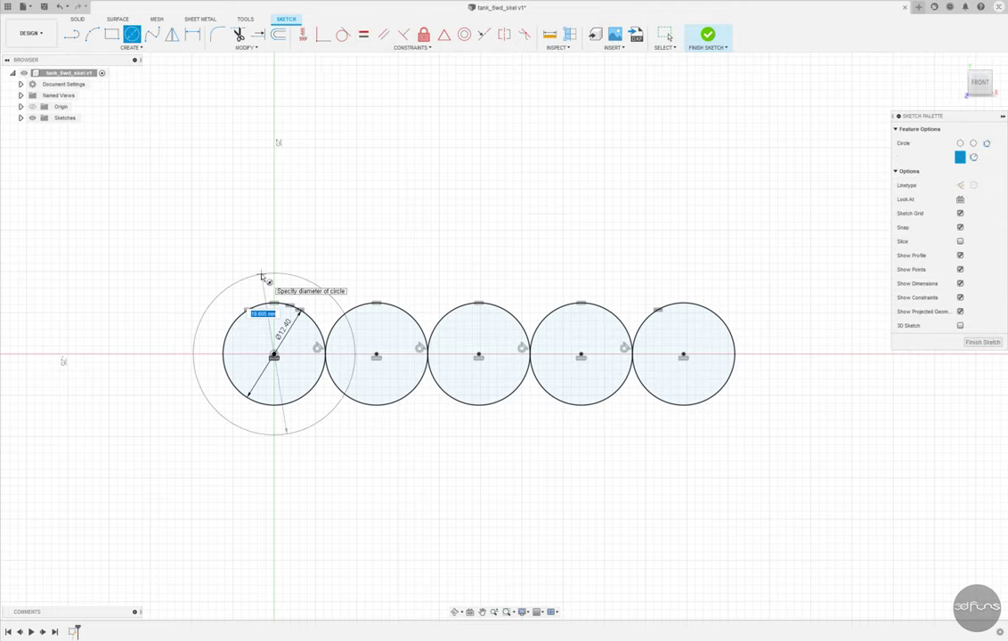
type("14.4")
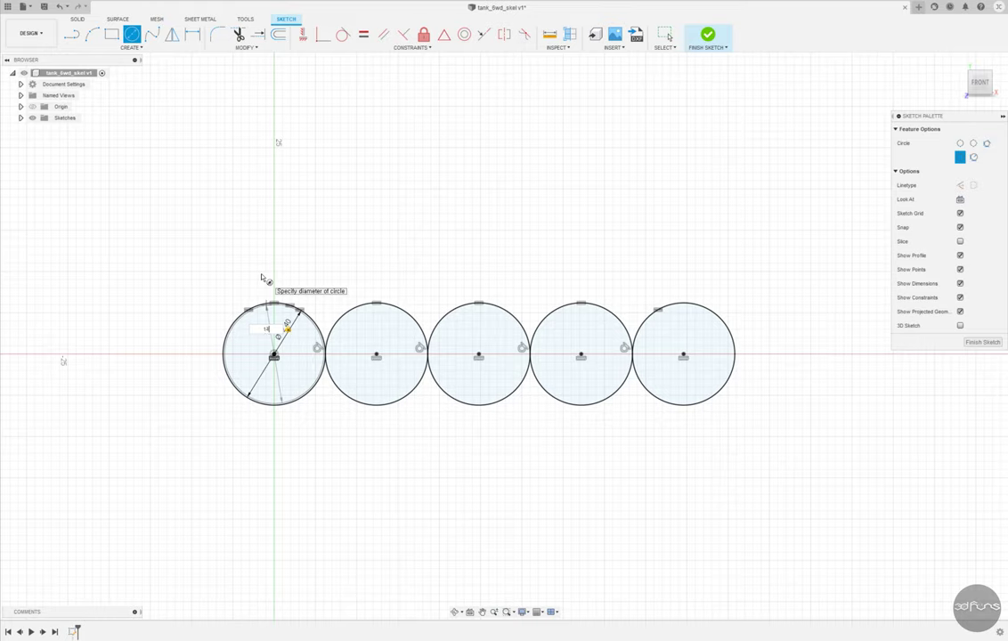
key("Return")
key("Escape")
Add a 14.2 mm rim on the last wheel and make it equal to the first rim.
left_click(131, 34)
left_click(683, 356)
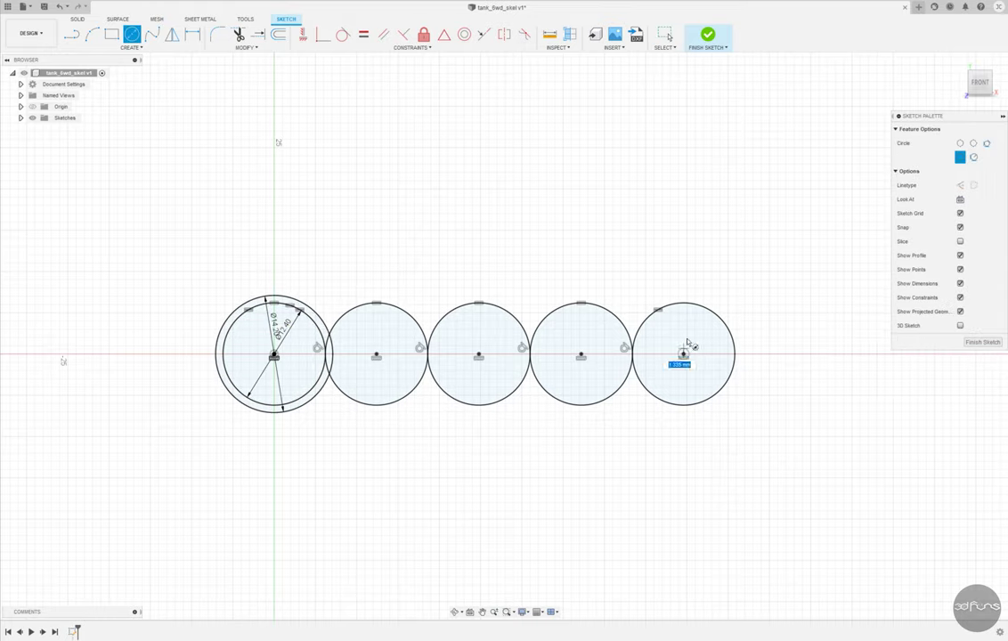
type(".2")
key("Return")
key("Escape")
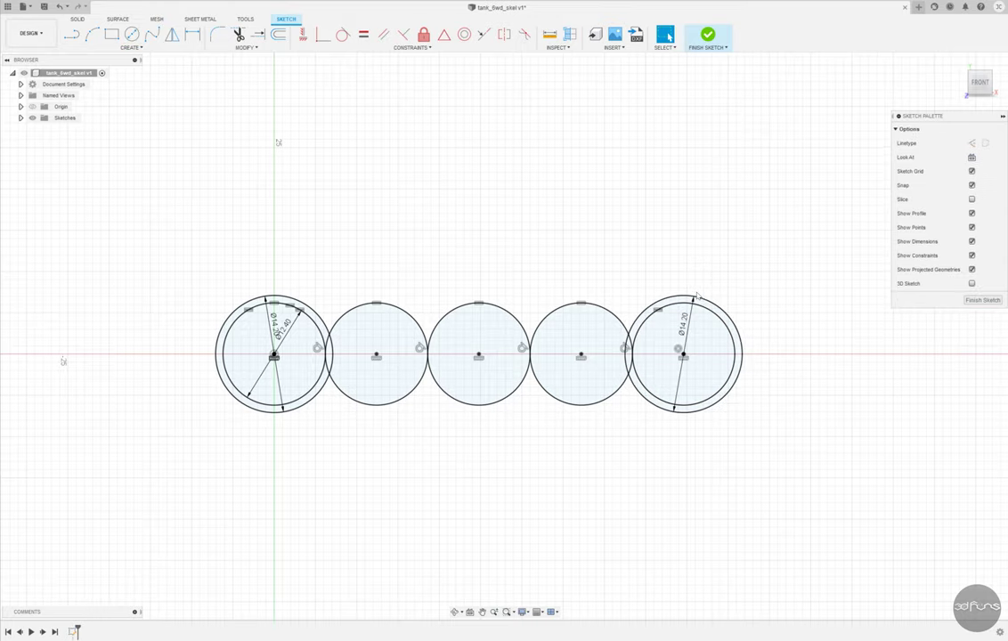
left_click(363, 34)
left_click(655, 304)
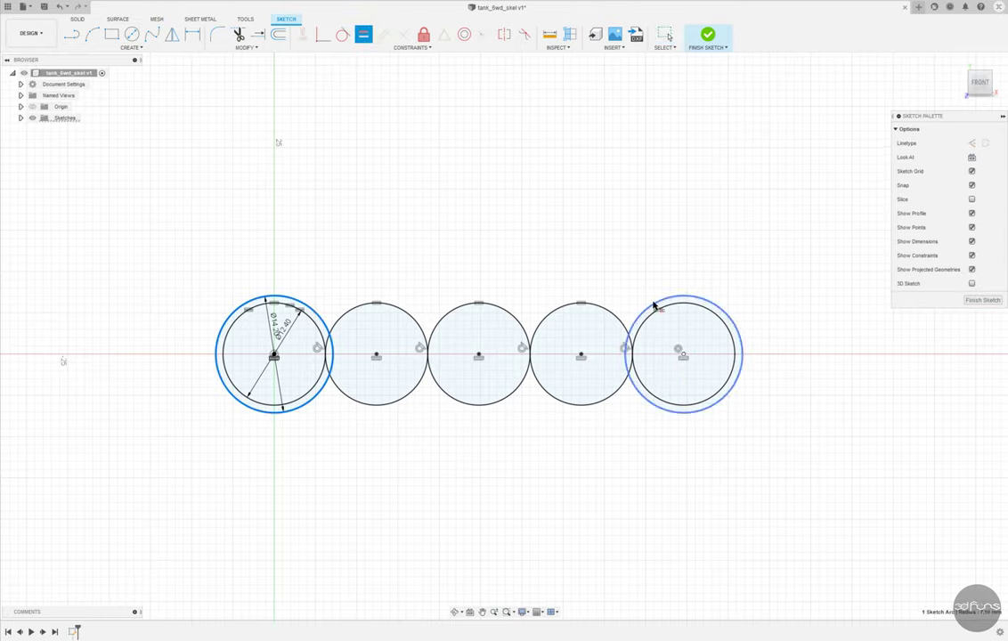
key("Escape")
Move the diameter labels clear, add a driven 49.60 mm span between end-wheel centres, and finish the sketch.
left_click_drag(282, 325, 308, 269)
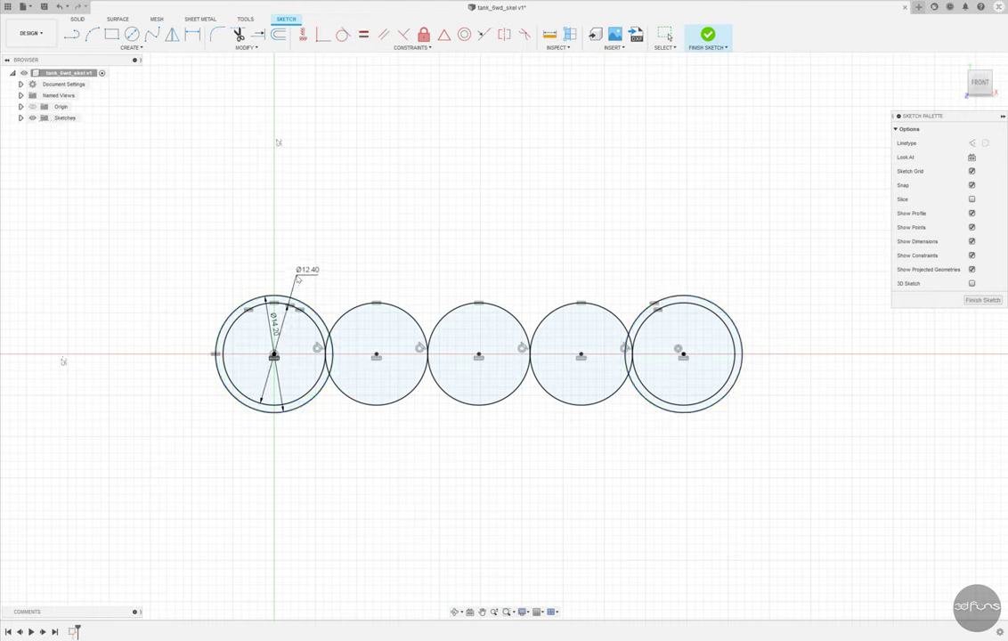
left_click_drag(273, 322, 338, 281)
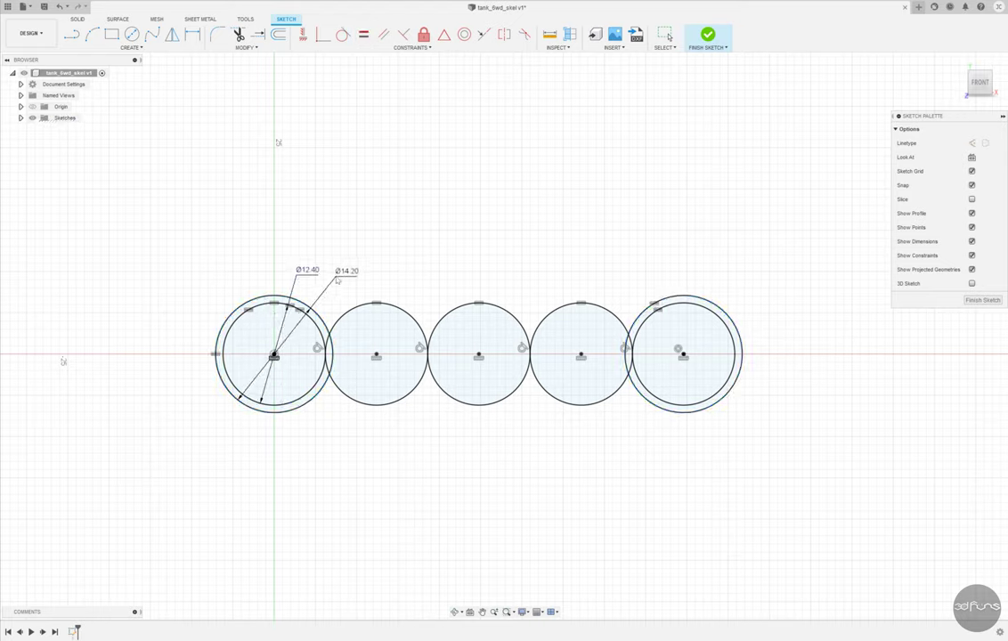
key("Escape")
key("d")
left_click(274, 356)
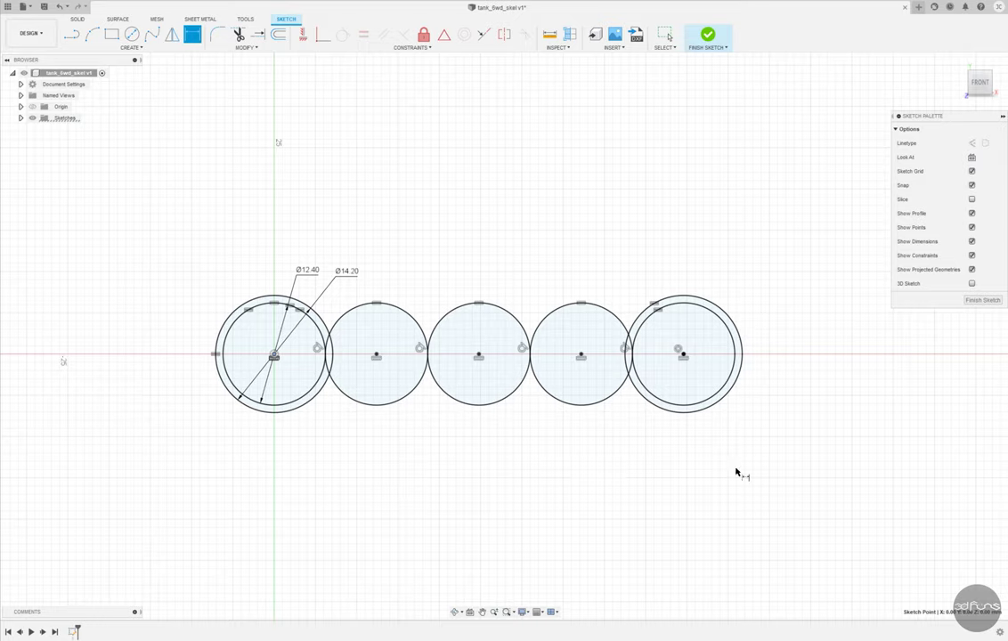
left_click(680, 352)
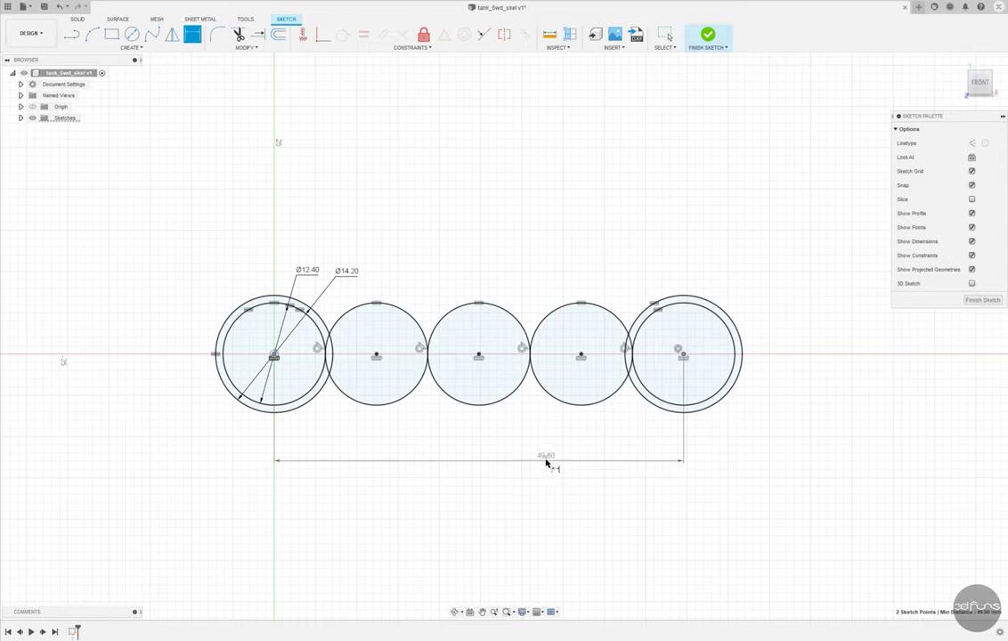
left_click(480, 471)
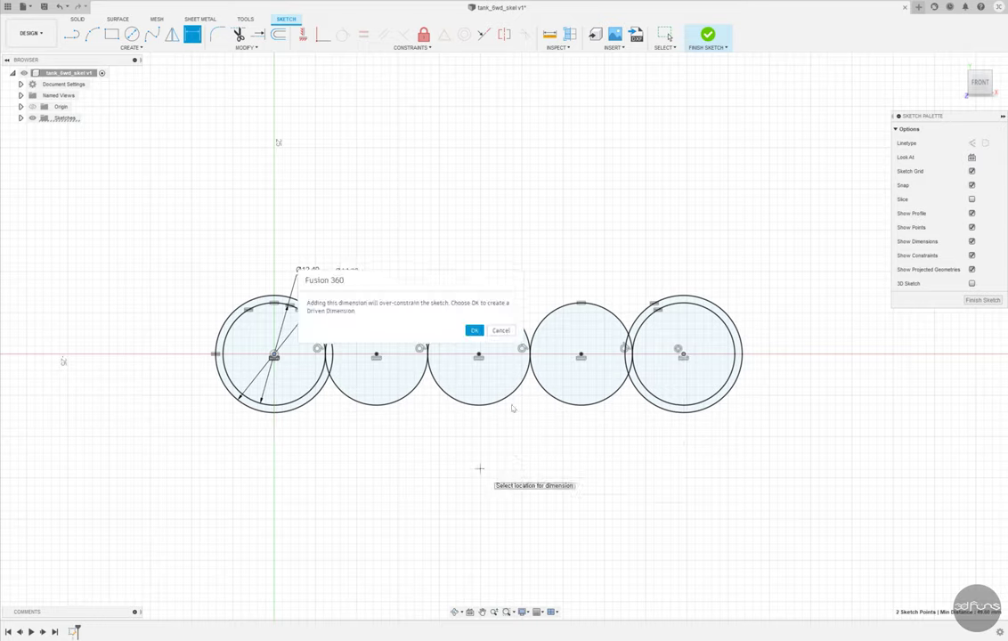
left_click(475, 331)
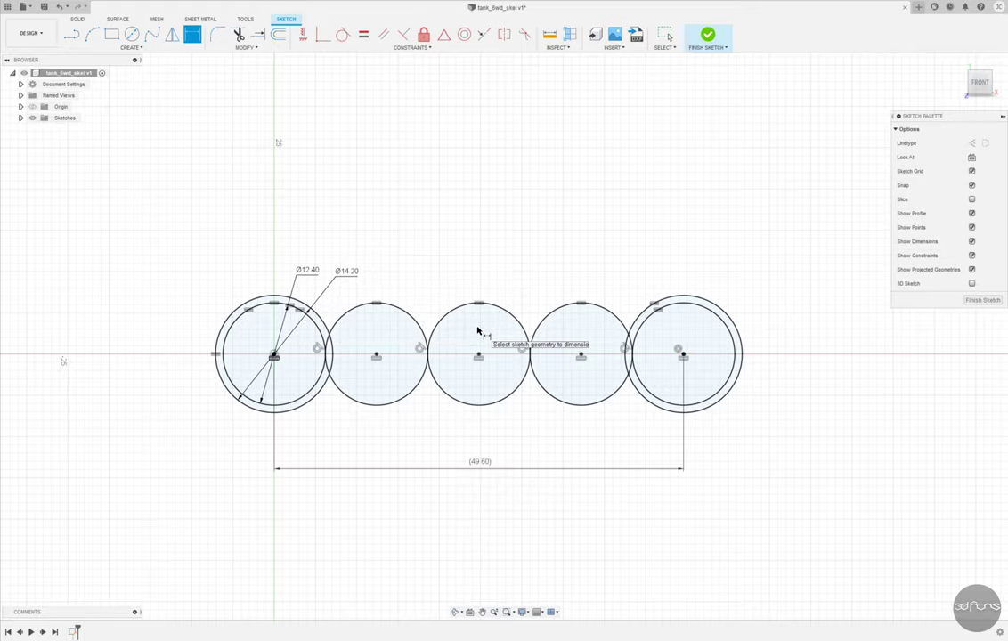
key("Escape")
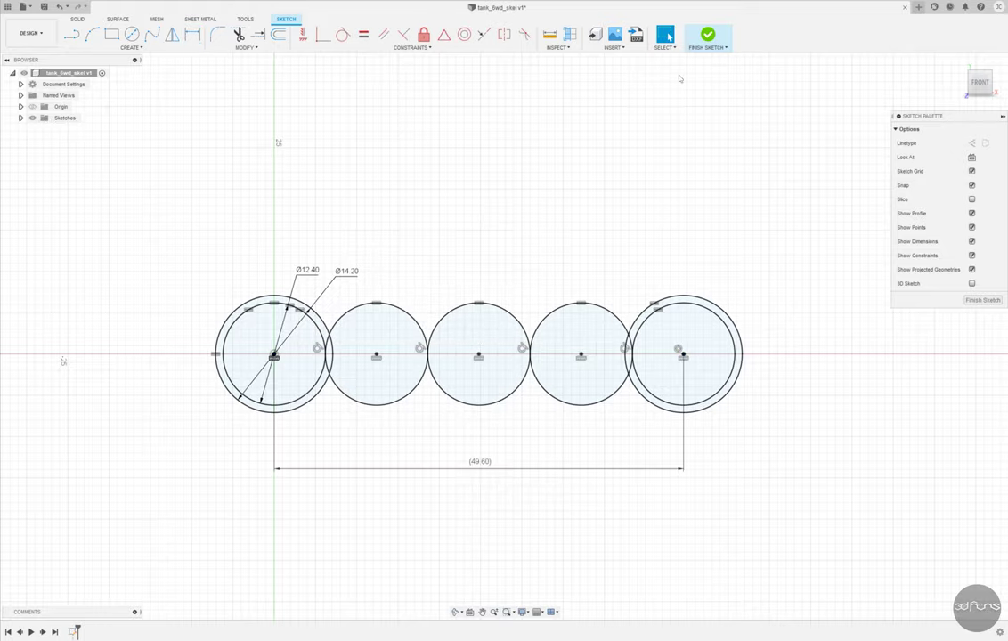
left_click(708, 35)
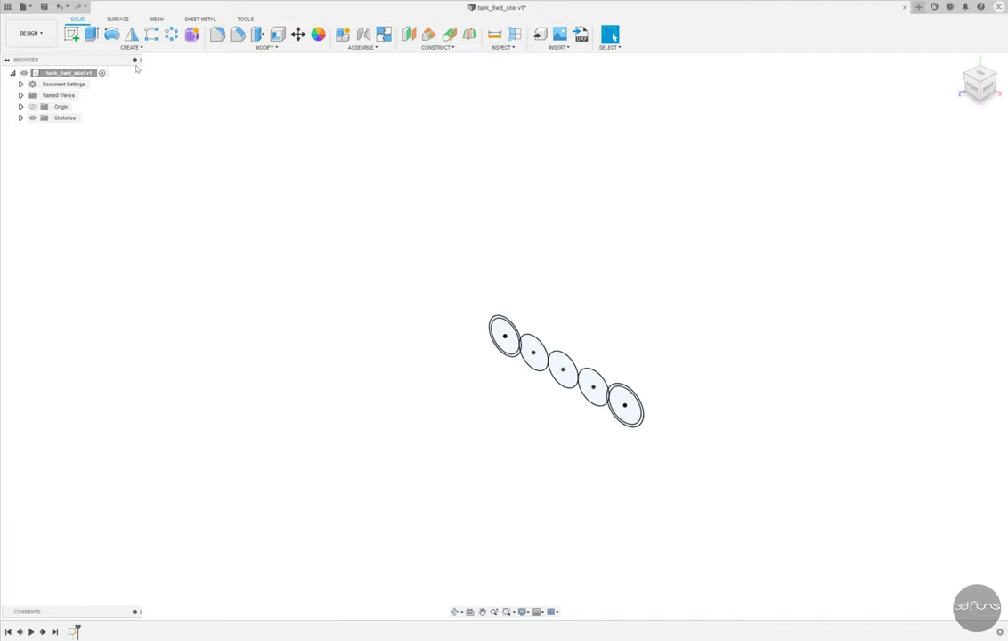
Create a front-plane sketch and project the first, third and fifth wheel circles into it.
left_click(71, 34)
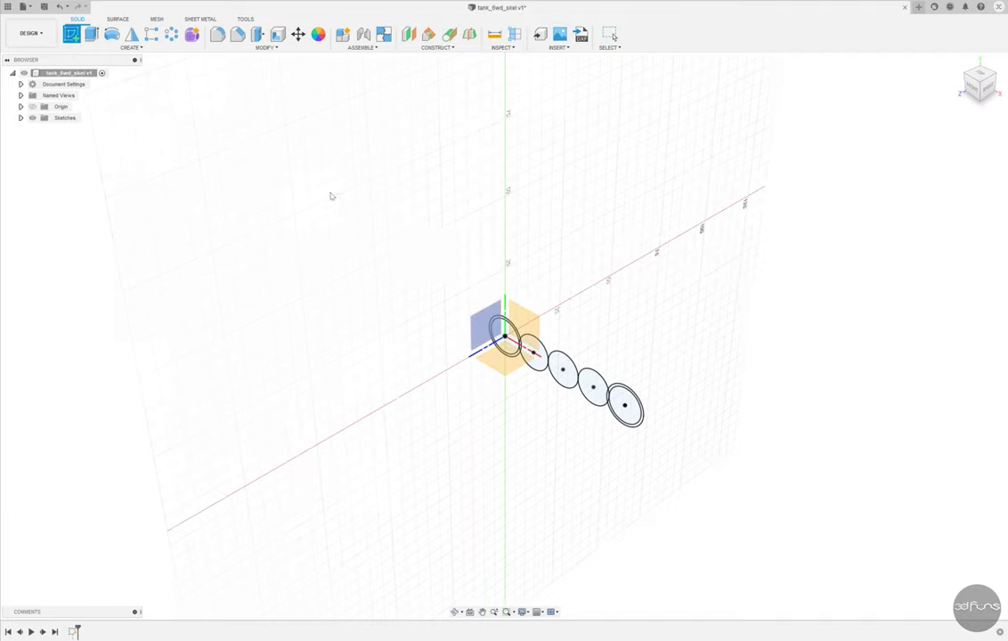
left_click(524, 314)
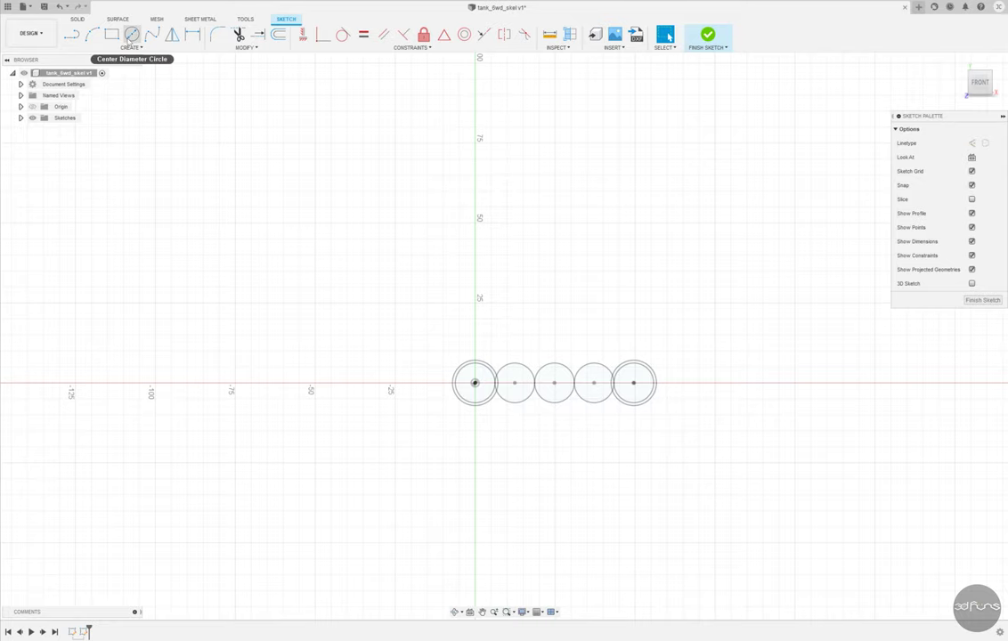
left_click(130, 47)
mouse_move(98, 213)
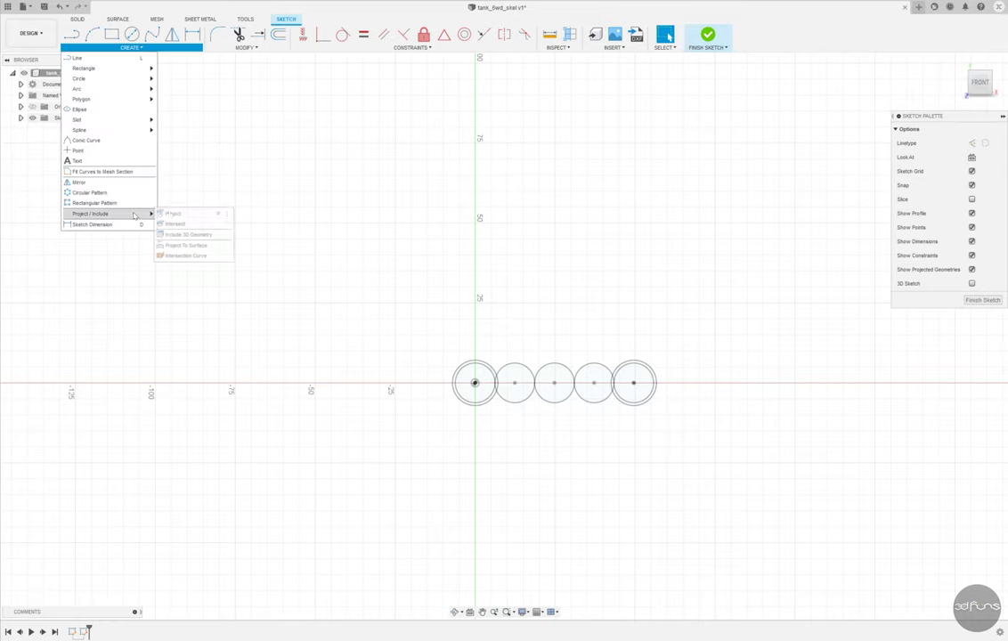
left_click(171, 213)
left_click(502, 373)
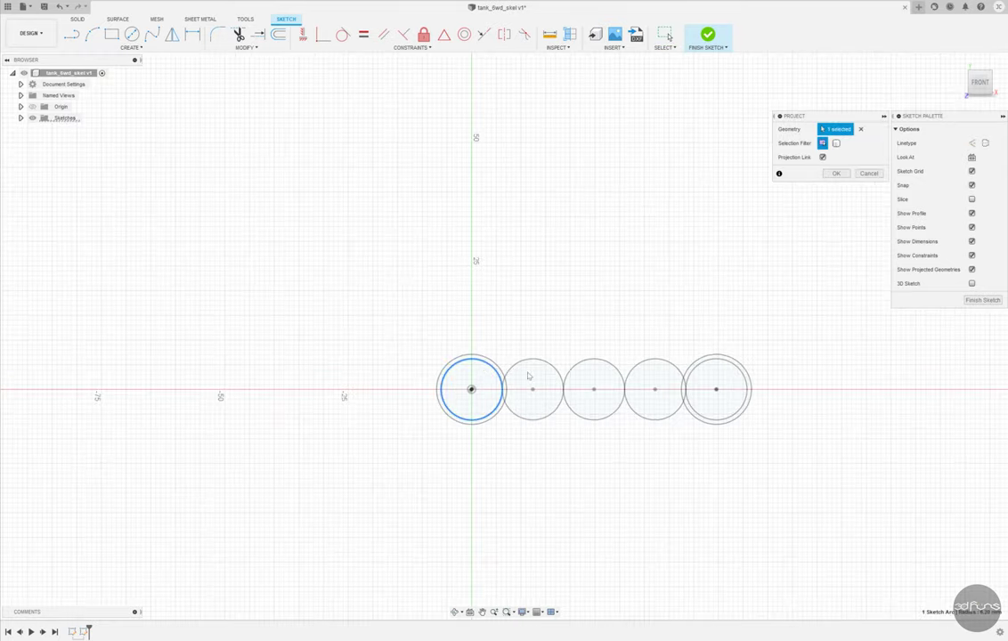
left_click(589, 365)
left_click(716, 360)
key("Return")
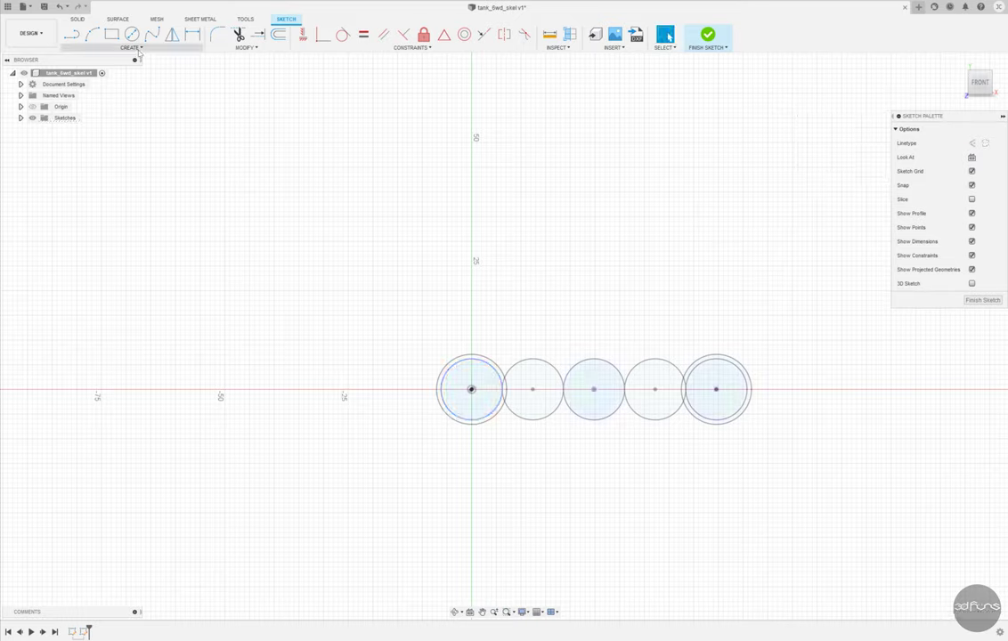
left_click(132, 34)
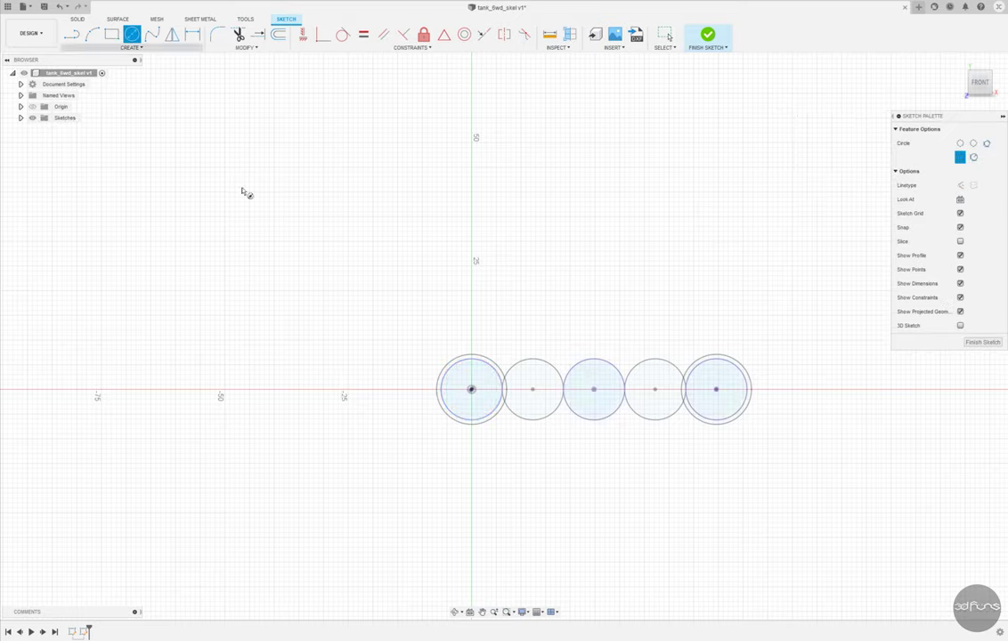
Draw a 22.5 mm circle around the first wheel plus circles around the third and fifth wheels.
left_click(472, 389)
key("Tab")
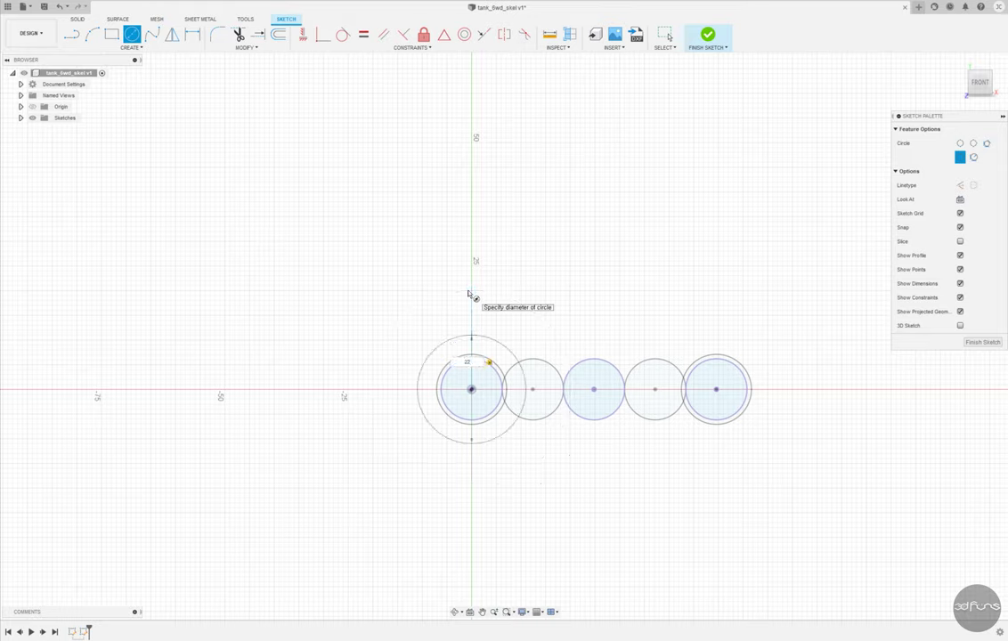
key("Return")
key("Escape")
left_click(131, 35)
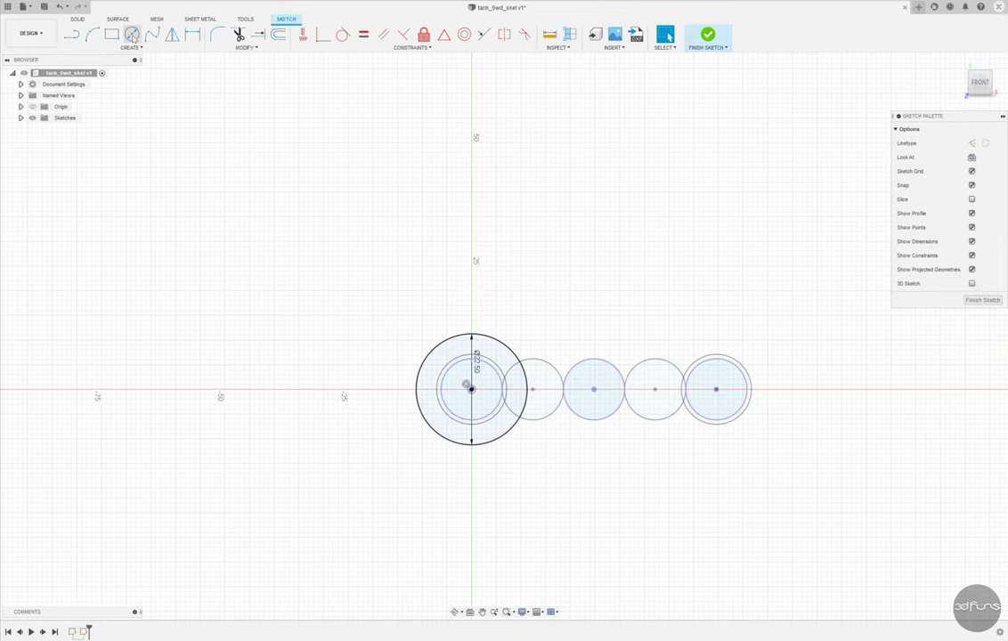
left_click(594, 390)
left_click(588, 331)
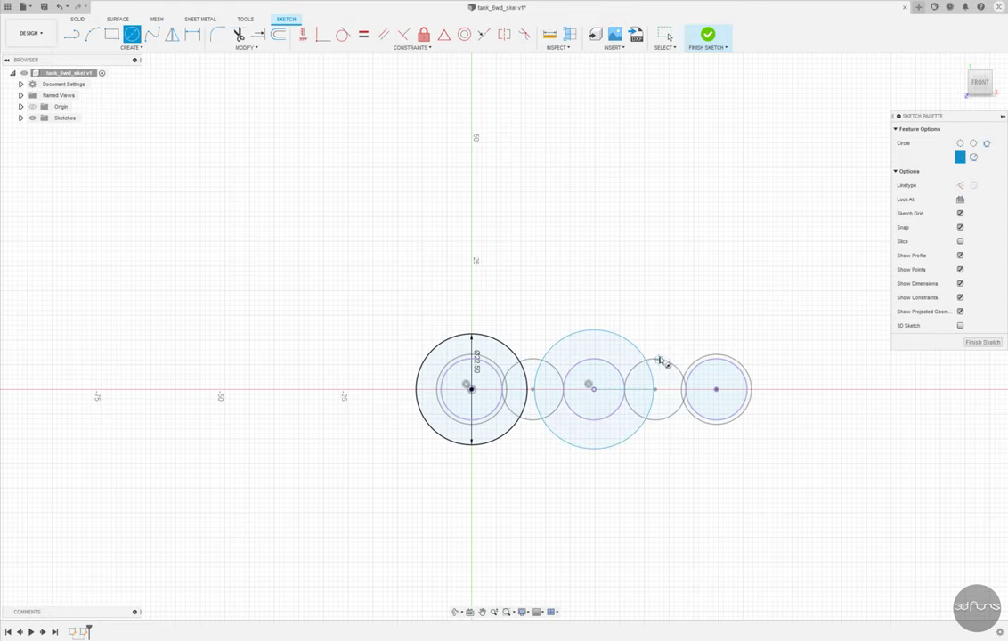
left_click(716, 390)
left_click(716, 327)
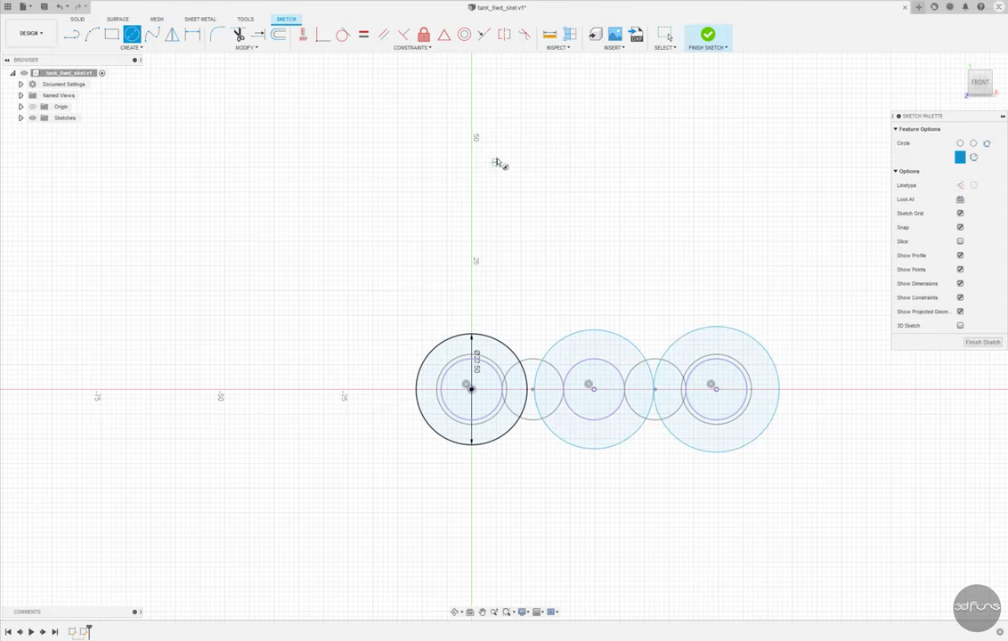
Make the middle and right large circles equal to the left one, move the Ø22.50 label out, and finish the sketch.
left_click(304, 35)
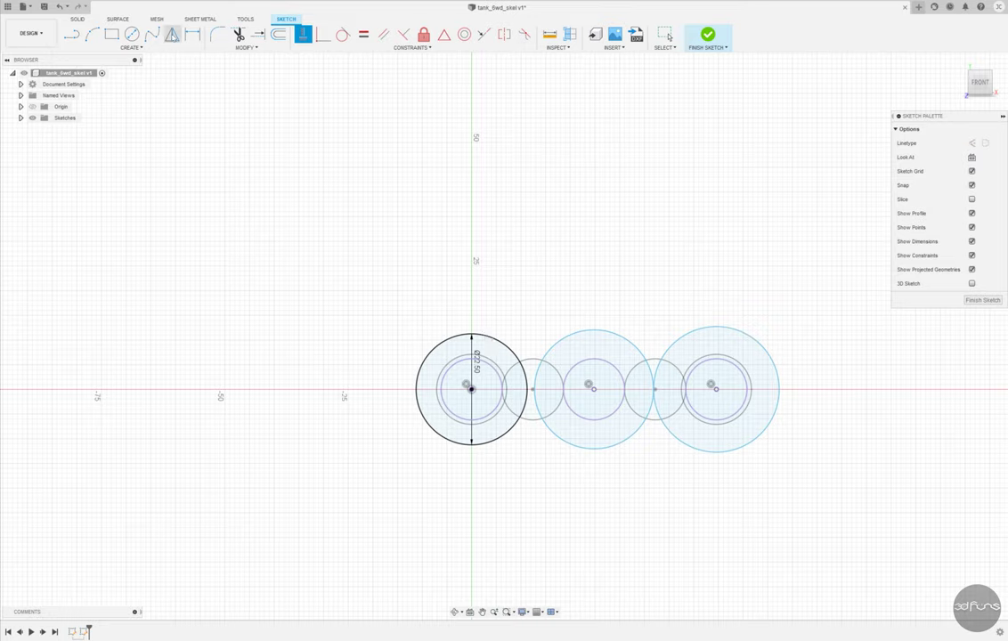
left_click(363, 34)
left_click(500, 344)
left_click(567, 342)
left_click(515, 349)
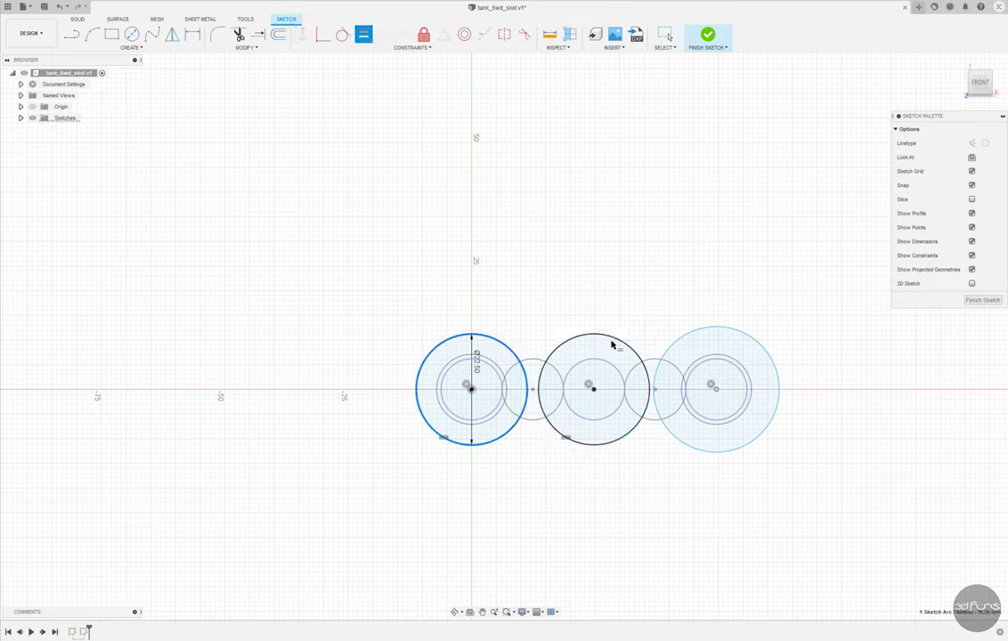
left_click(694, 336)
left_click(501, 368)
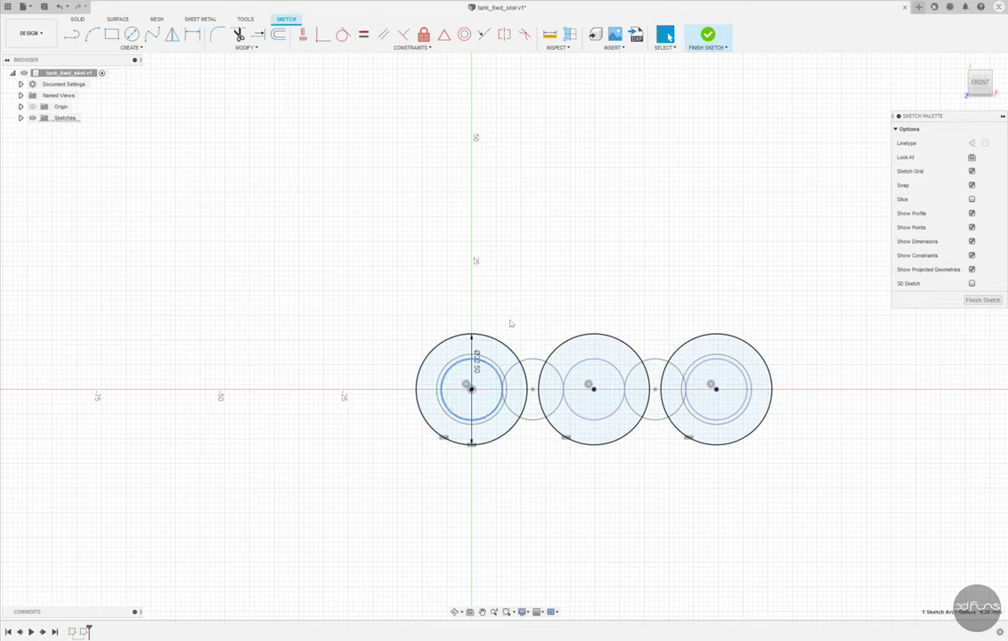
key("Escape")
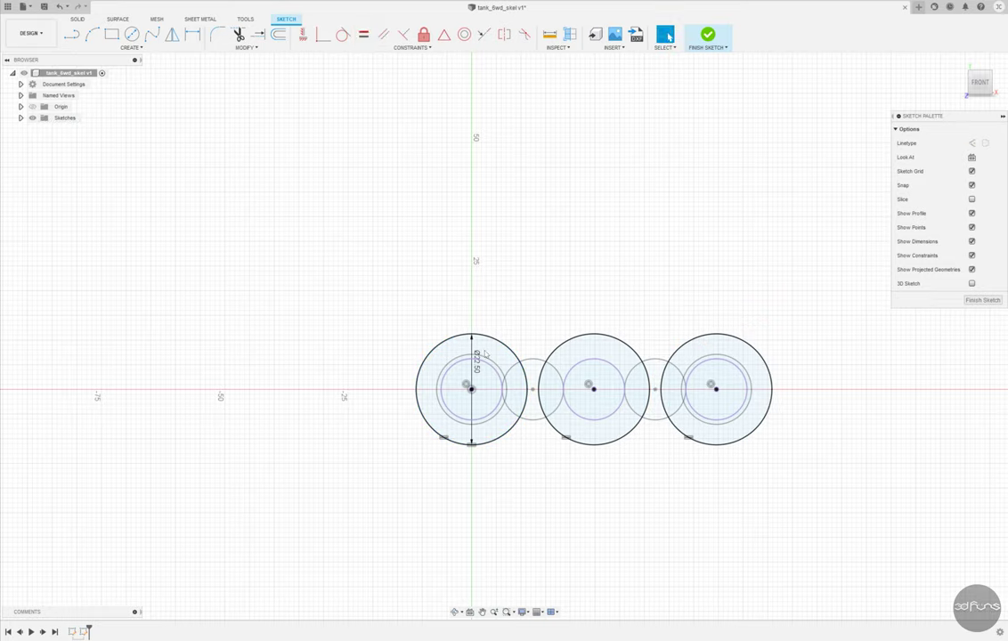
left_click_drag(477, 369, 514, 316)
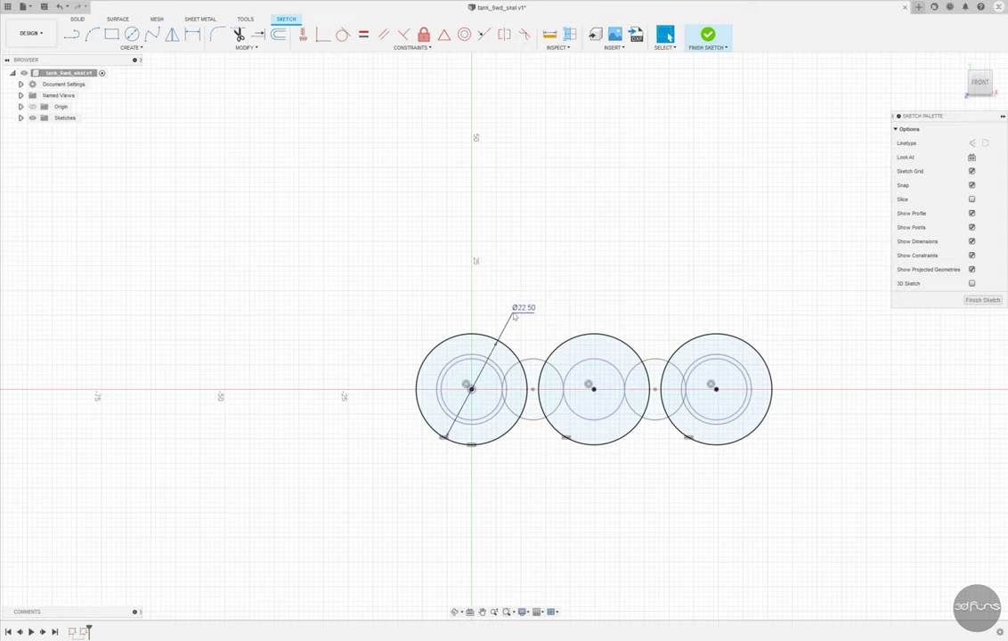
left_click(709, 37)
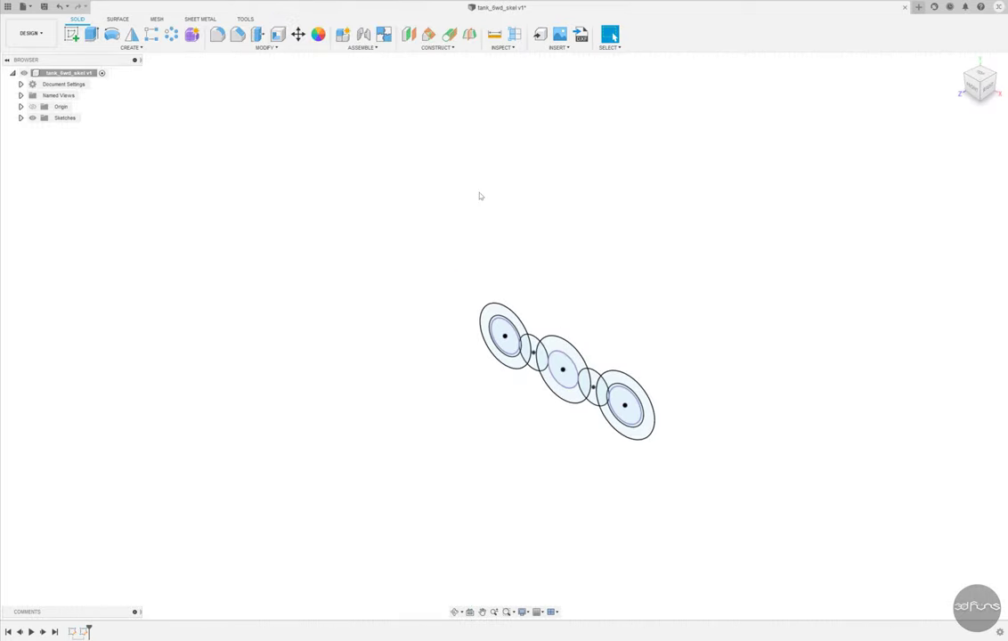
Start a front-plane sketch and draw a multi-segment hull outline arching over the wheels.
left_click(72, 34)
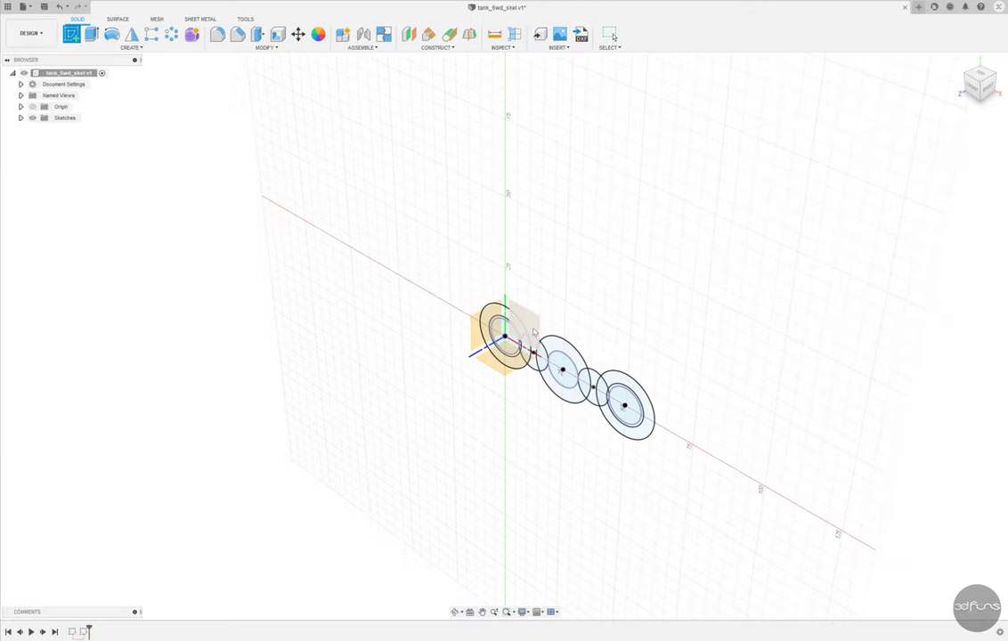
left_click(535, 331)
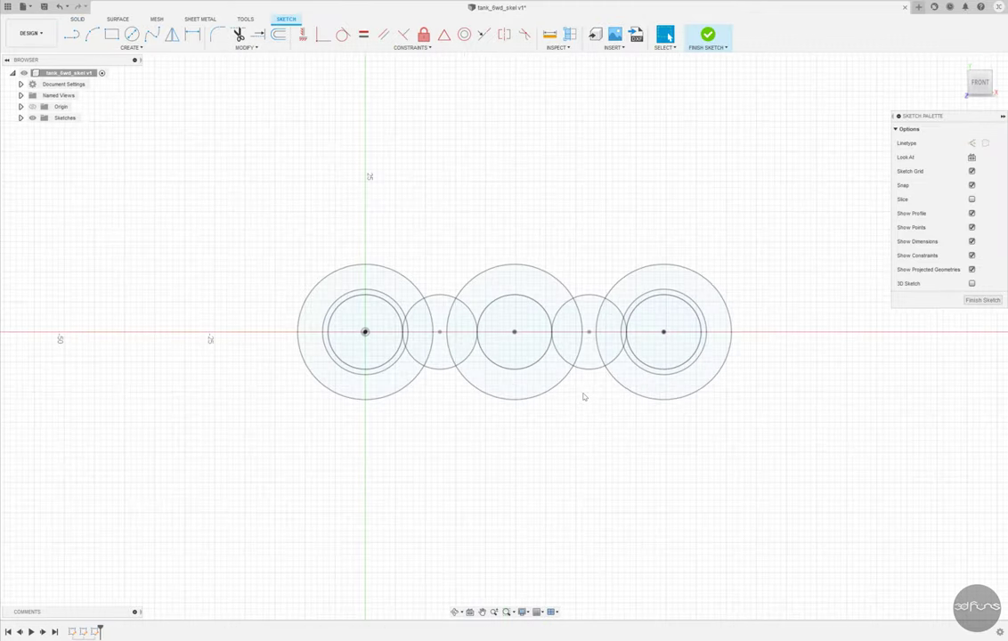
scroll(570, 406, "up", 3)
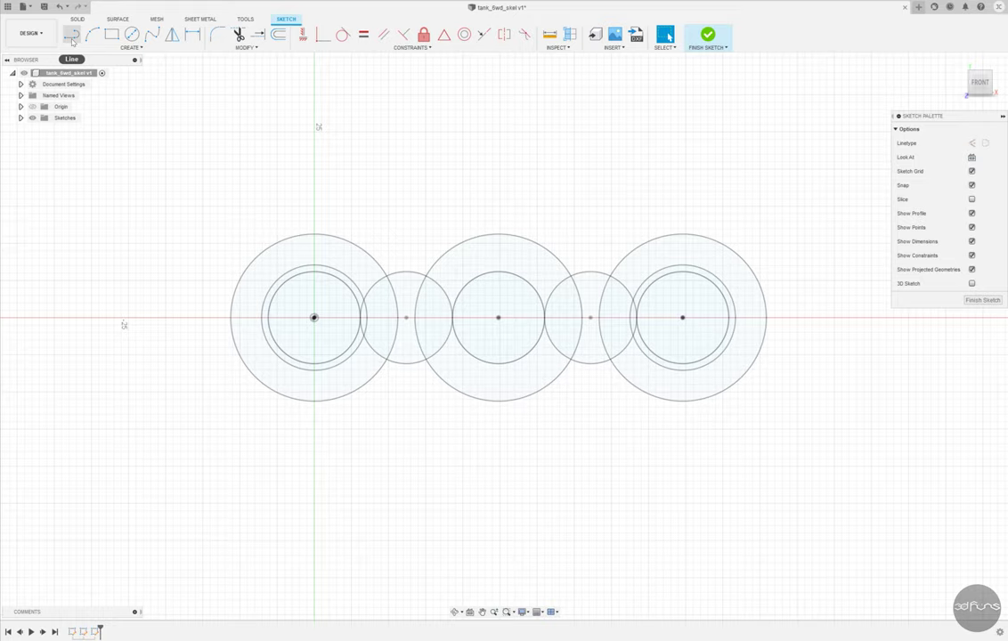
left_click(72, 37)
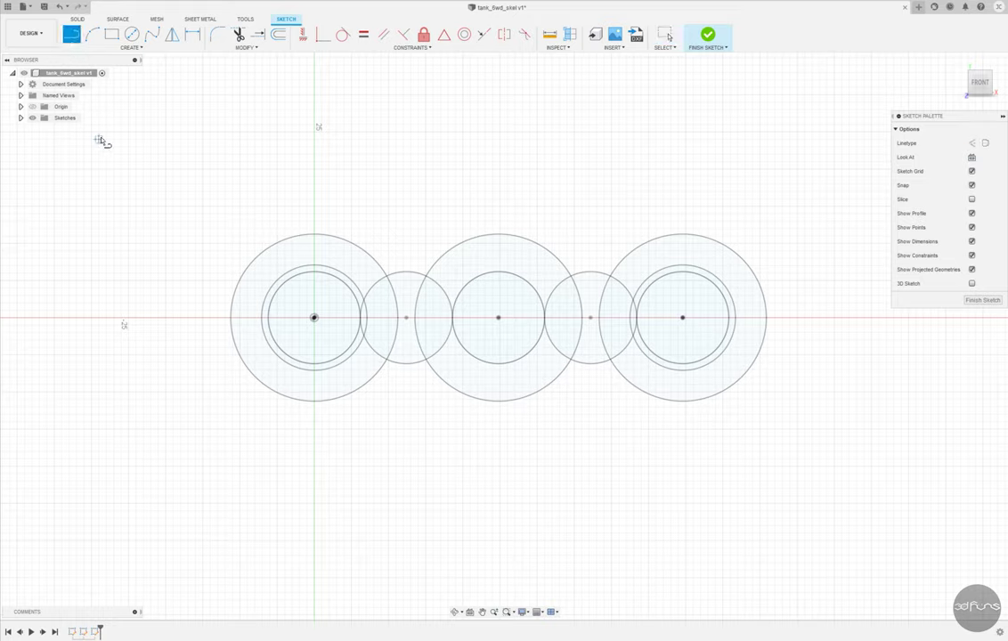
left_click(217, 304)
left_click(175, 168)
left_click(344, 80)
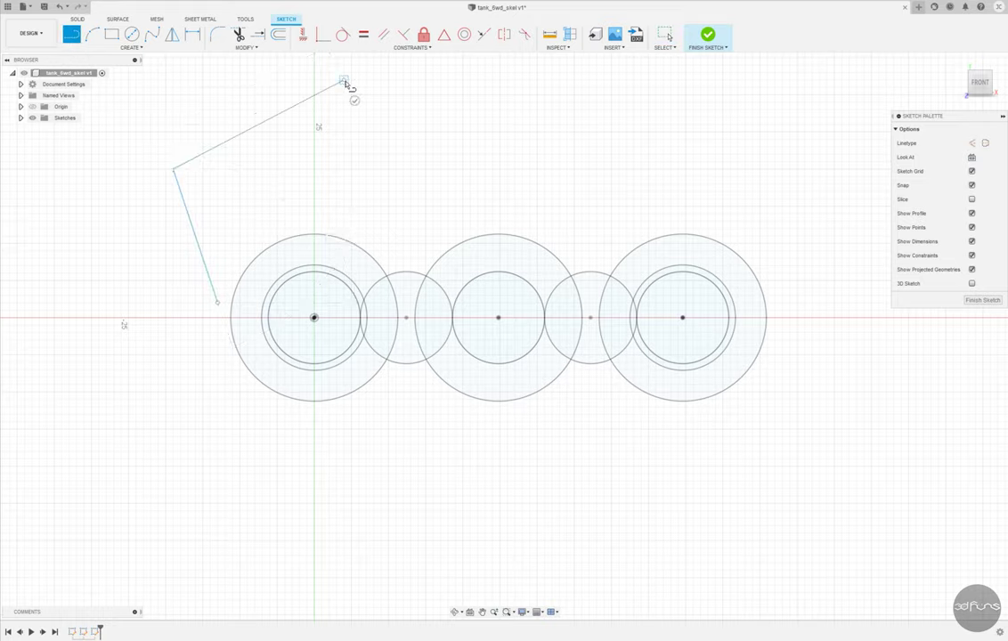
left_click(804, 95)
left_click(790, 282)
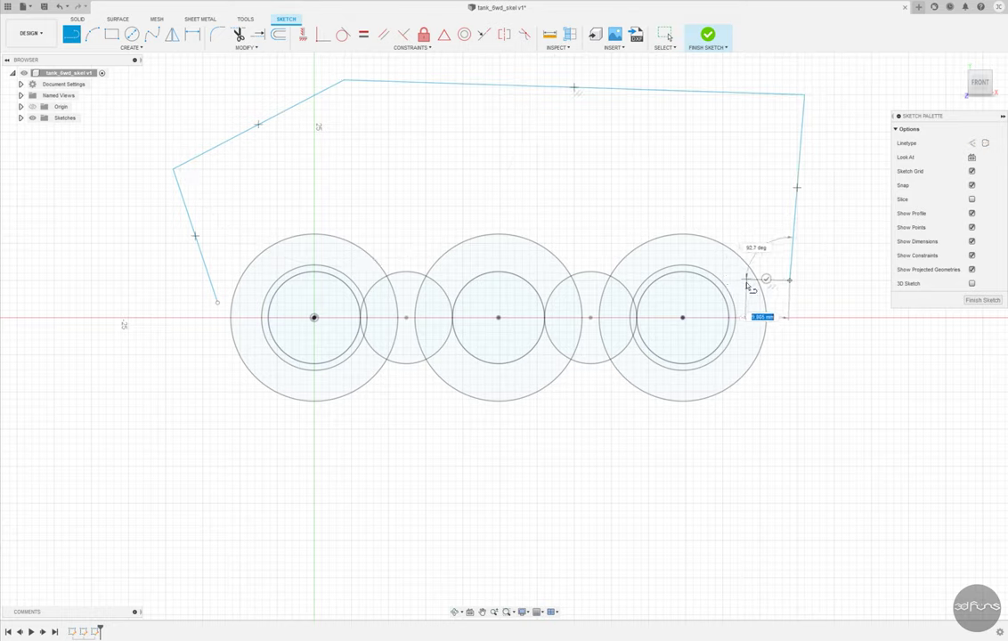
left_click(746, 287)
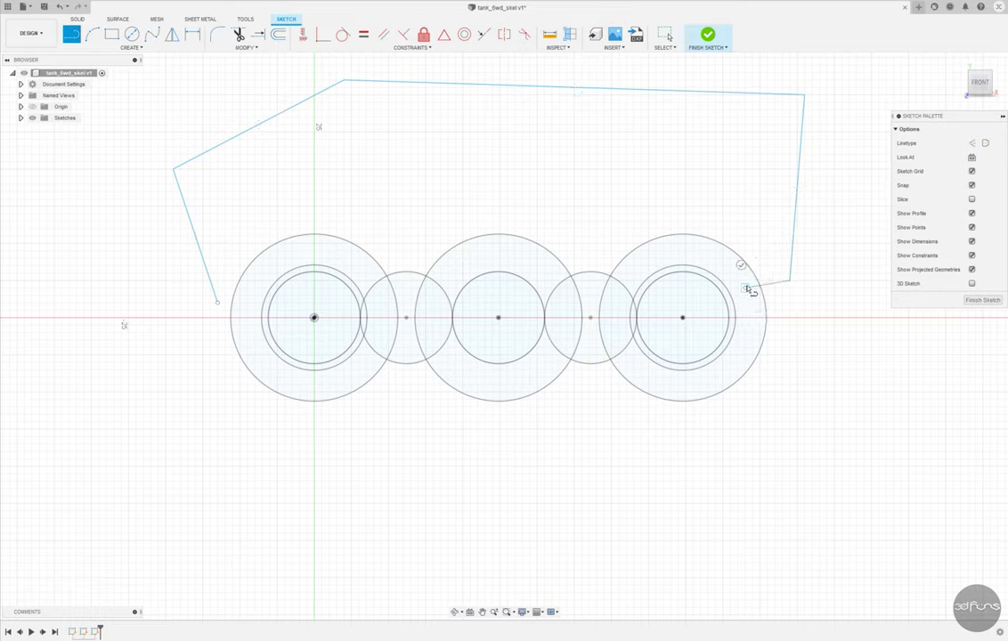
key("Escape")
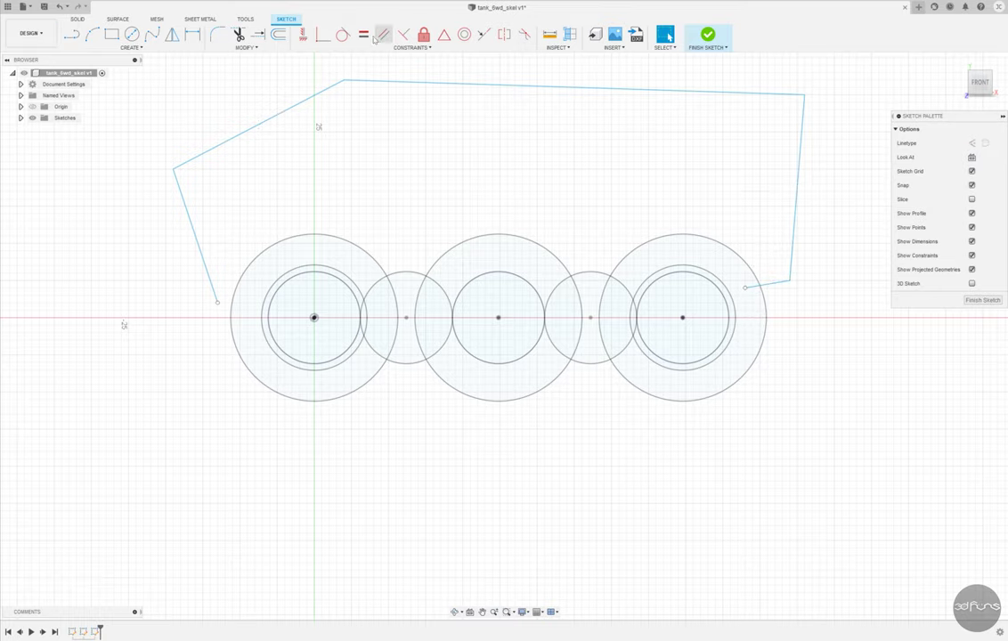
Make the top hull edge horizontal, the right edge vertical, the bottom-right line horizontal, and begin a left-end line.
left_click(303, 34)
left_click(370, 83)
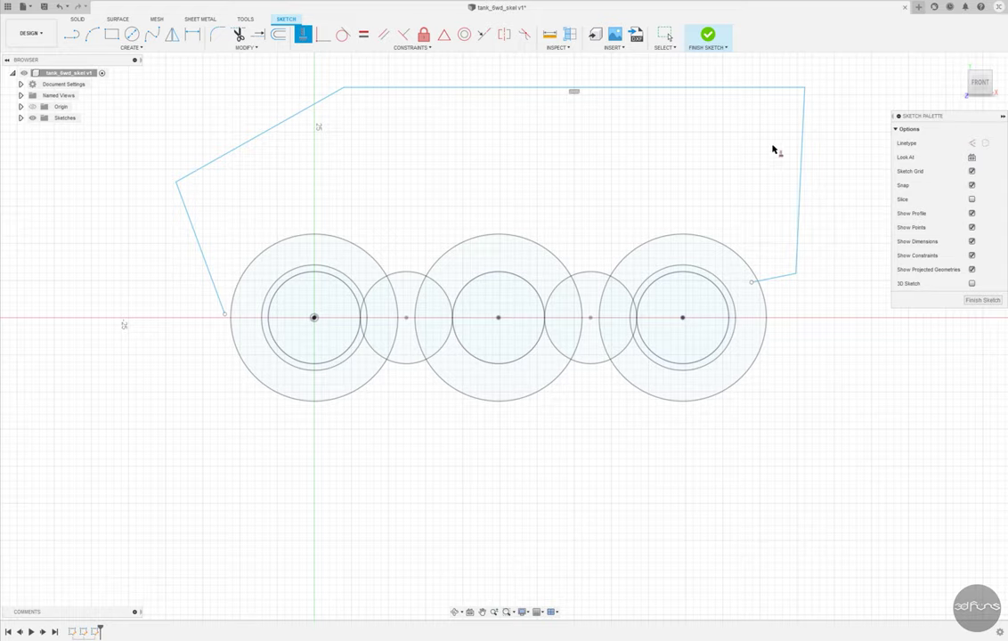
left_click(801, 160)
left_click(786, 275)
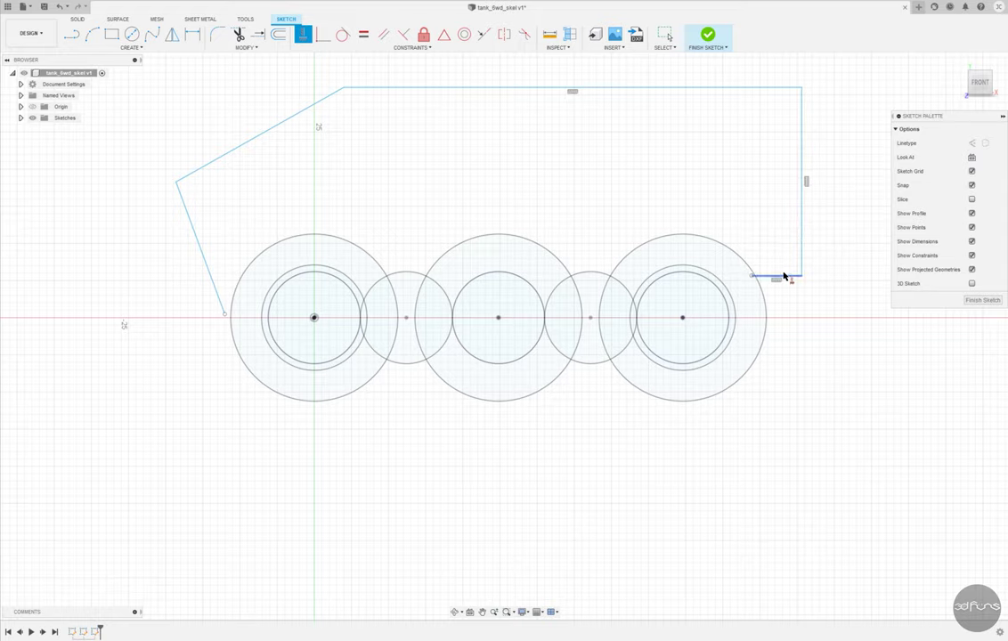
left_click(71, 34)
scroll(209, 314, "up", 3)
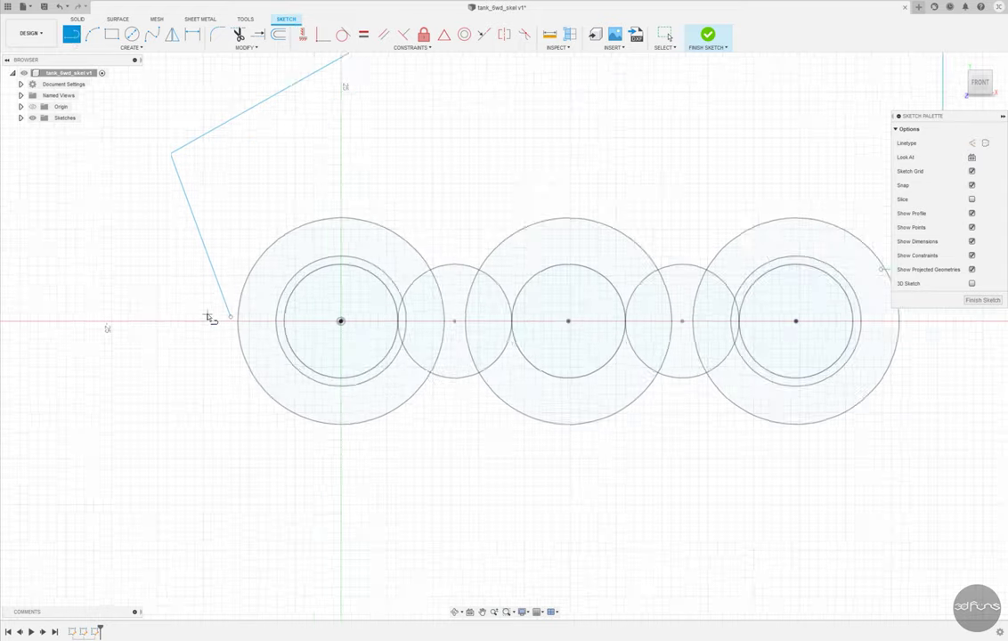
left_click(233, 314)
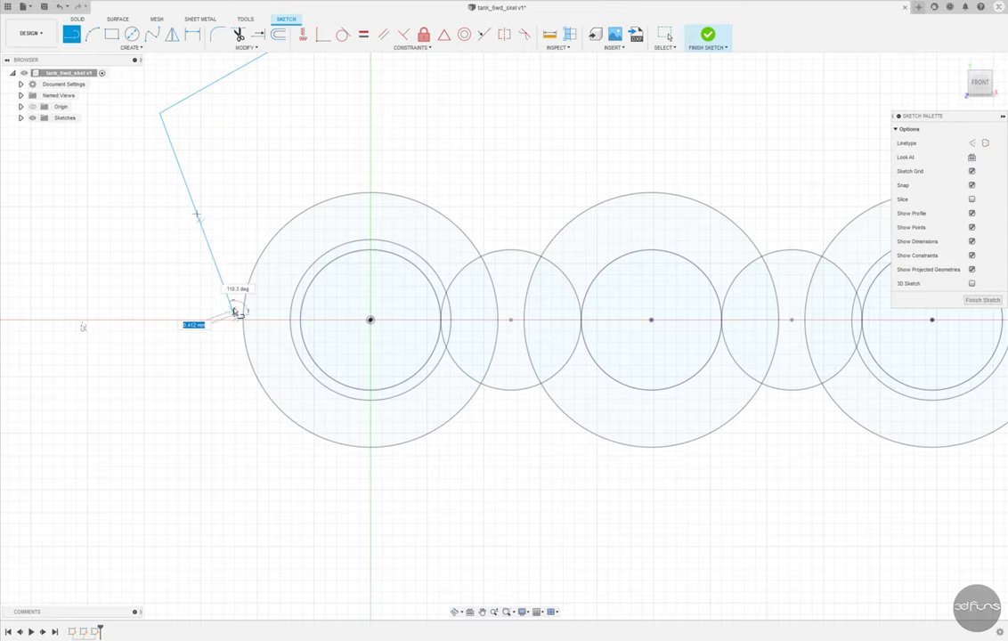
Raise the short left end segment and add a circle dimensioned 2.00 larger around the front wheel.
key("Escape")
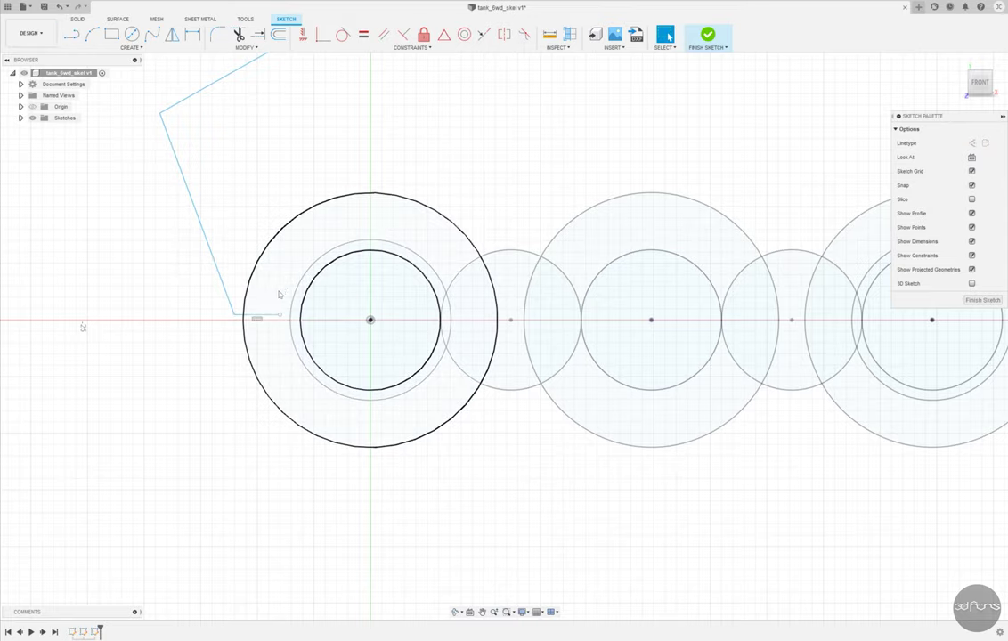
left_click_drag(236, 314, 241, 261)
left_click(131, 33)
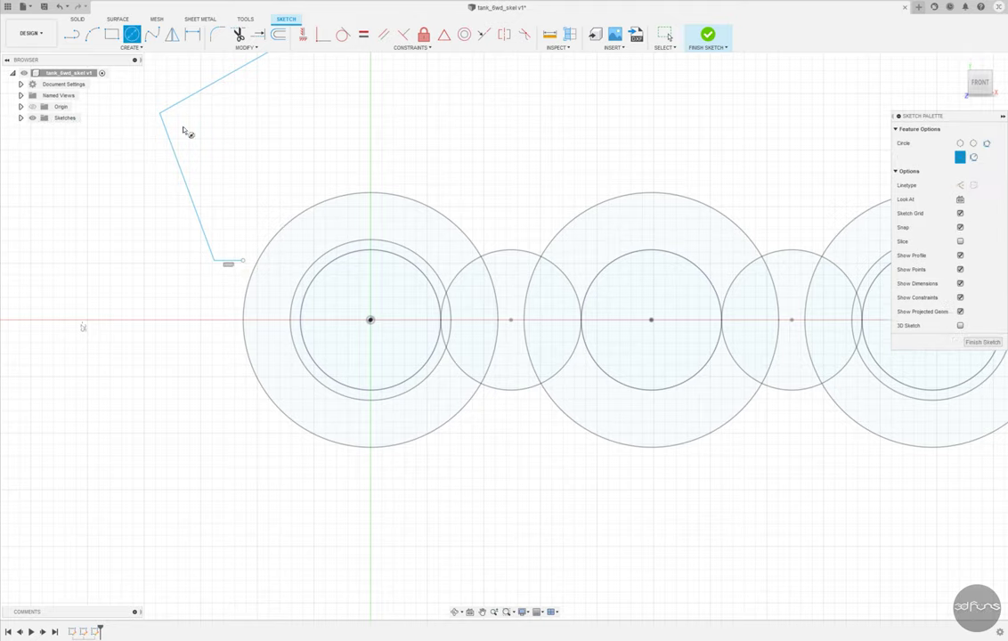
left_click(370, 321)
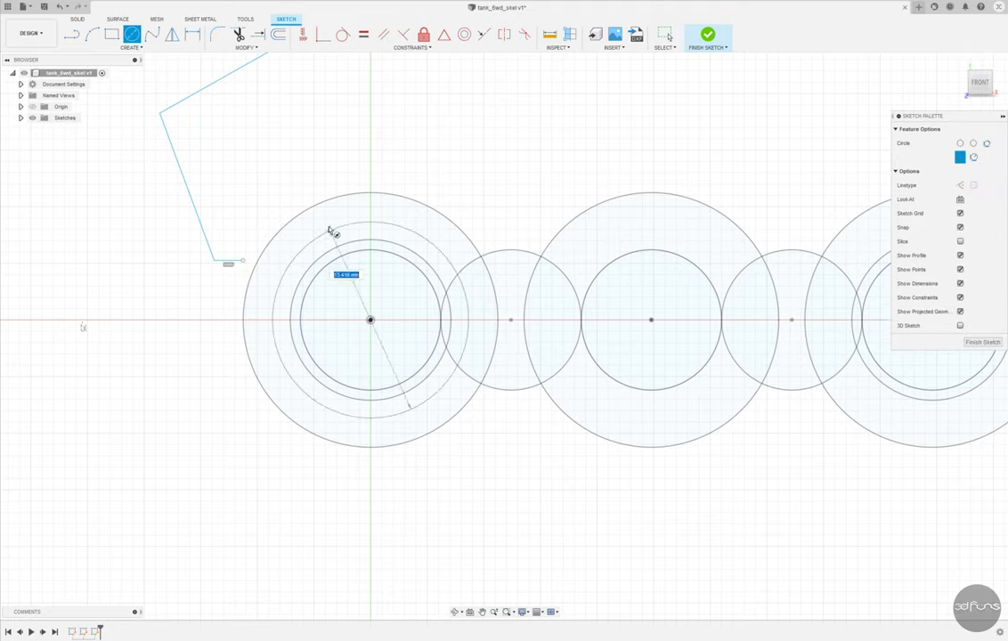
left_click(313, 173)
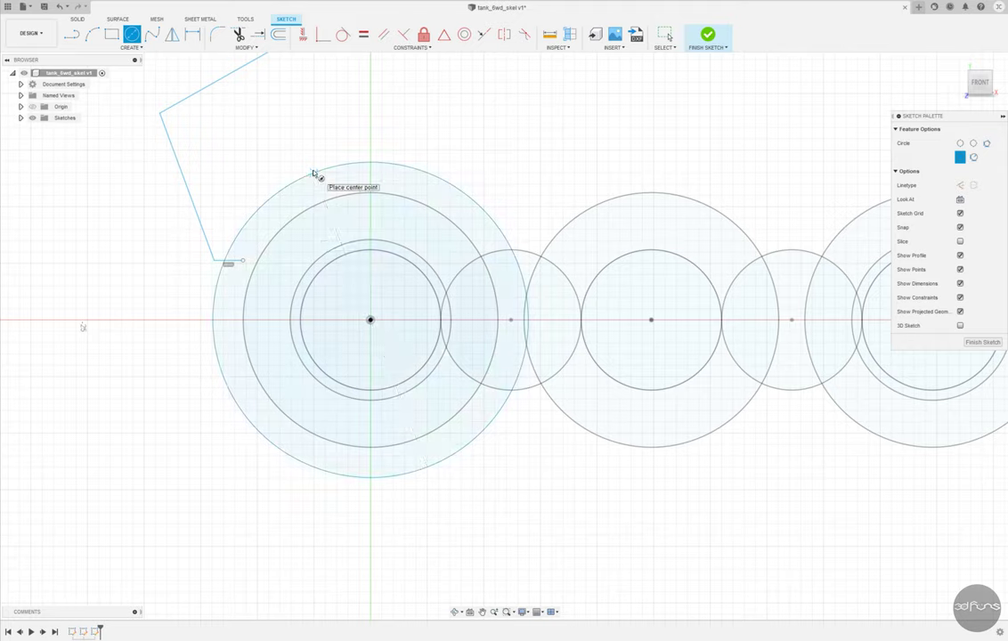
left_click(193, 34)
left_click(318, 204)
left_click(517, 182)
key("Escape")
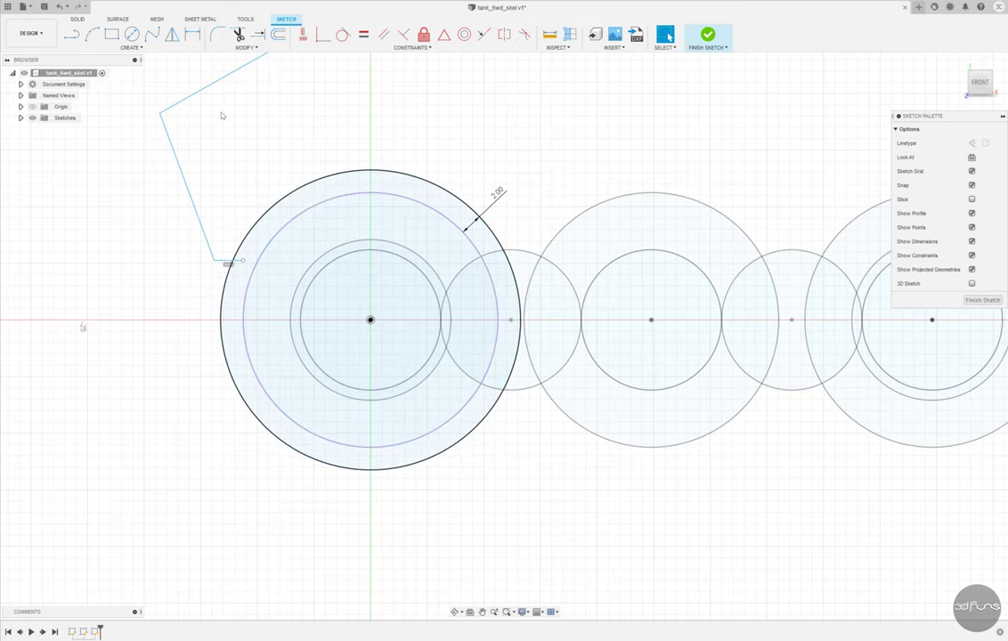
Undo a trim of the outer front circle and project the middle and rear wheel circles.
left_click(238, 34)
left_click(227, 264)
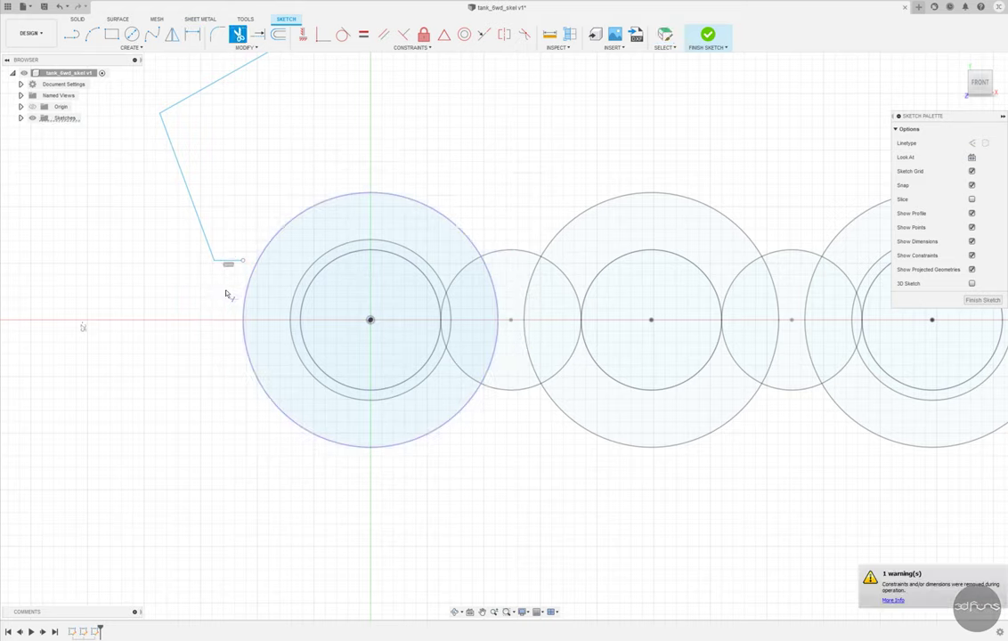
left_click(58, 7)
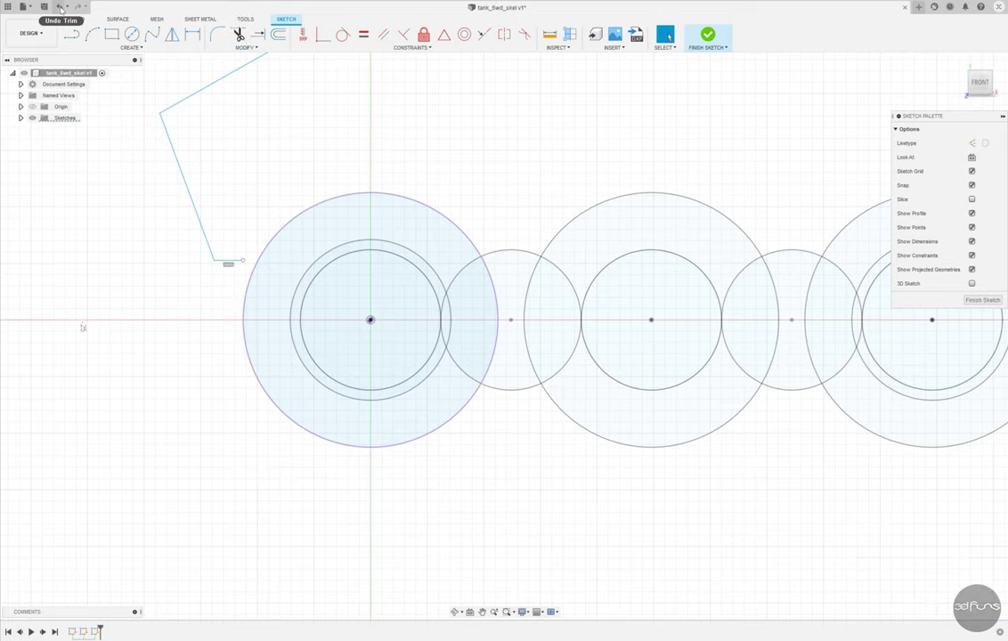
left_click(59, 7)
left_click(93, 48)
mouse_move(91, 214)
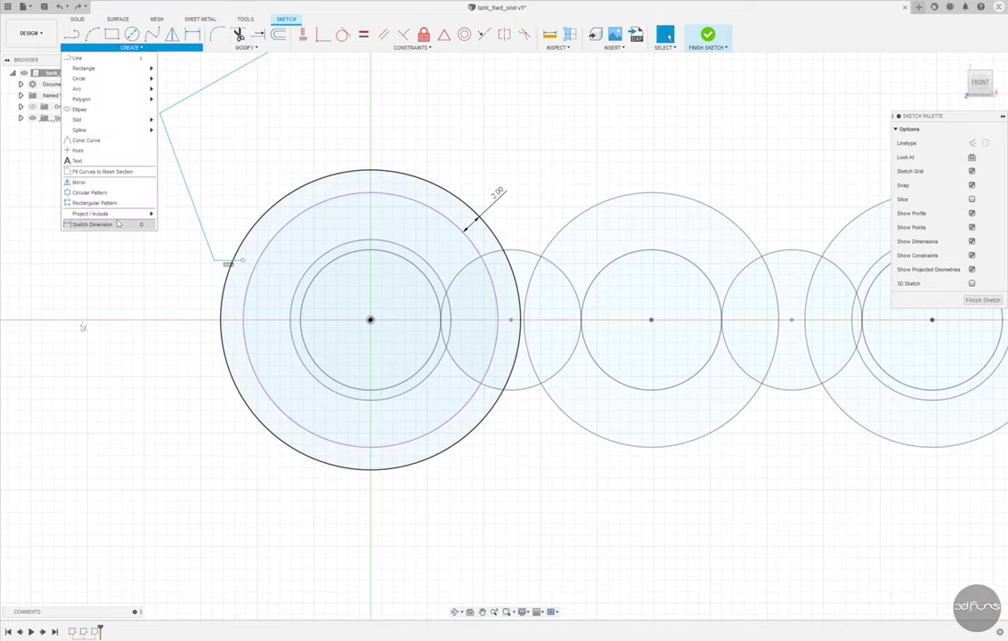
left_click(162, 214)
left_click(639, 195)
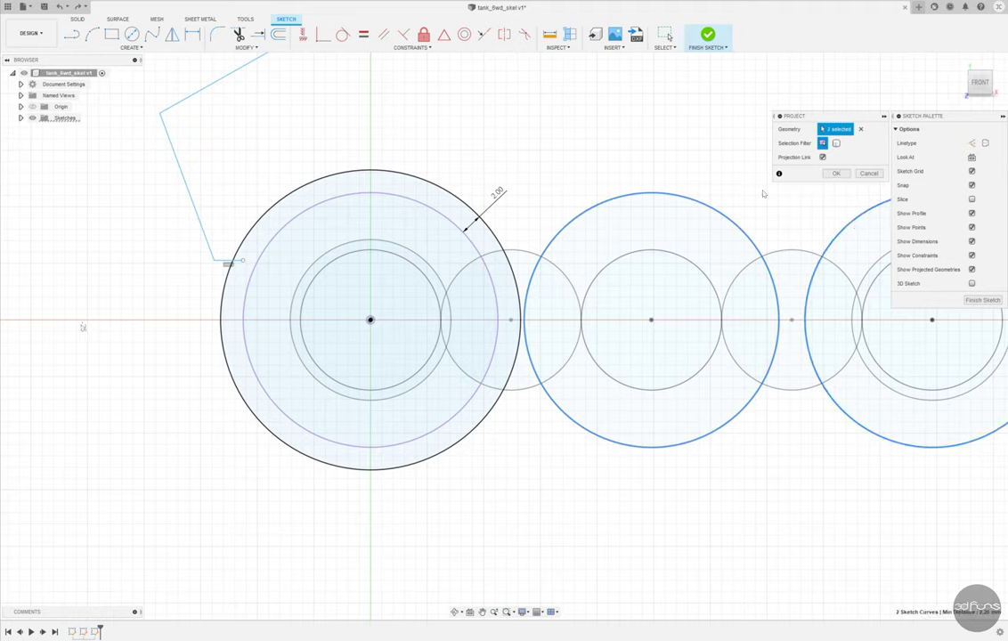
left_click(832, 175)
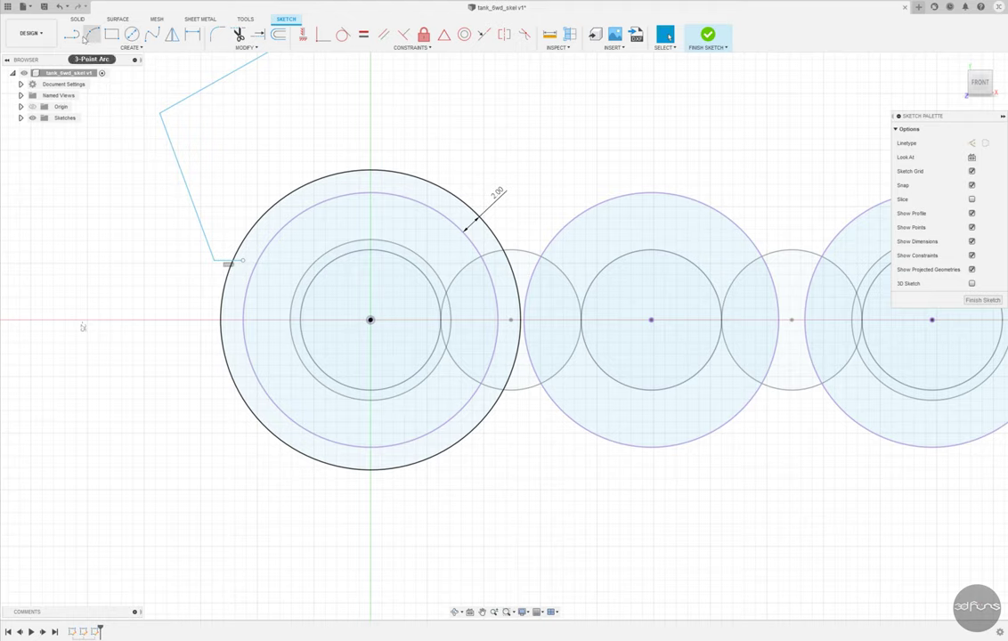
Draw three-point arcs over the middle and rear wheels.
left_click(92, 35)
scroll(150, 192, "down", 2)
scroll(448, 240, "up", 3)
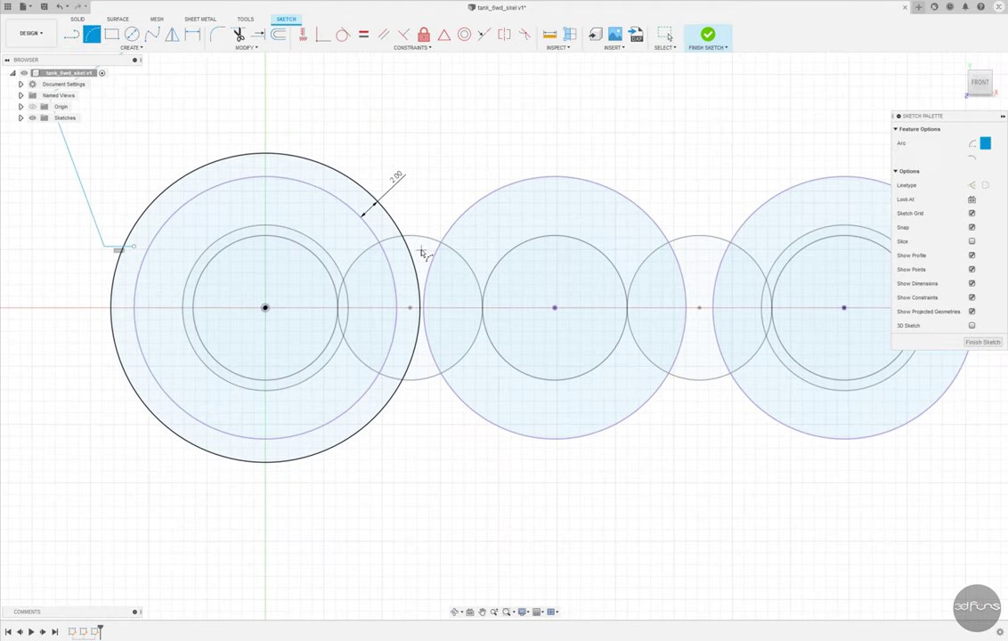
left_click(423, 251)
left_click(693, 253)
left_click(608, 167)
scroll(499, 241, "down", 2)
scroll(632, 258, "up", 2)
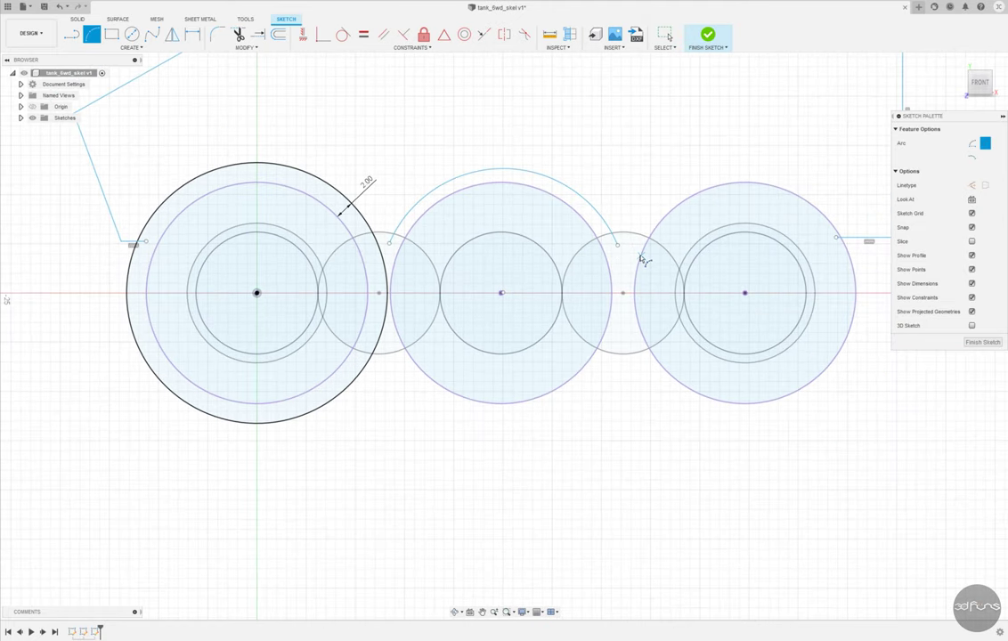
scroll(628, 245, "down", 2)
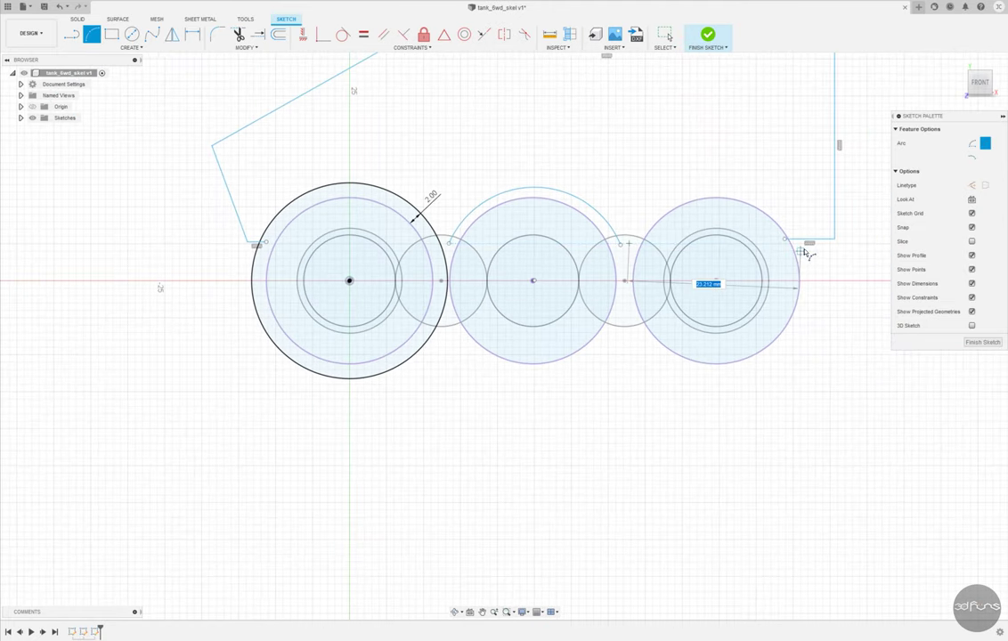
left_click(809, 243)
left_click(718, 184)
key("Escape")
Make the middle and rear arc centres coincident with their wheel centres.
left_click(323, 34)
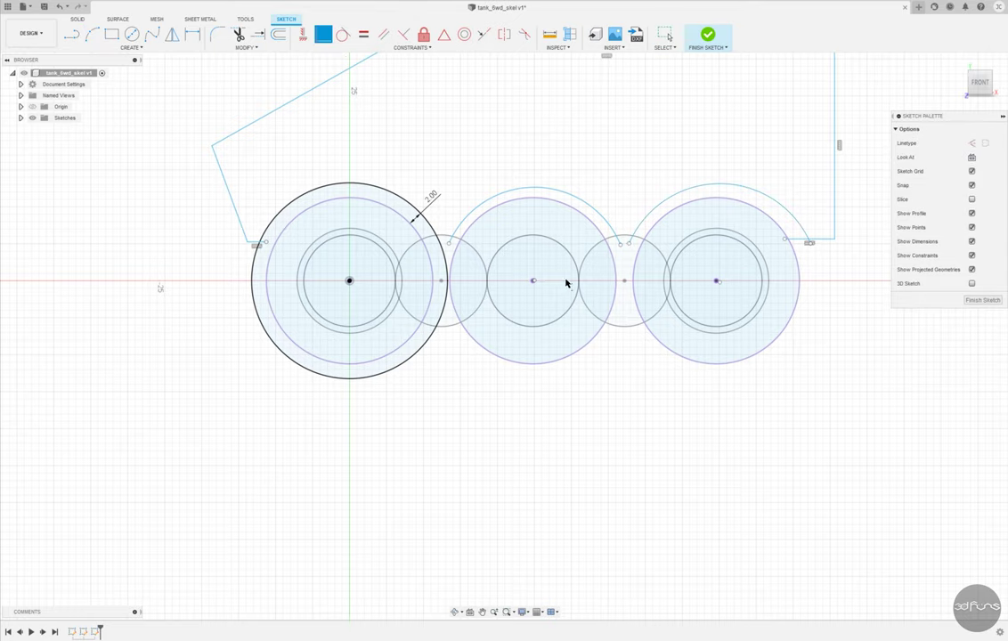
scroll(558, 282, "up", 2)
left_click(528, 284)
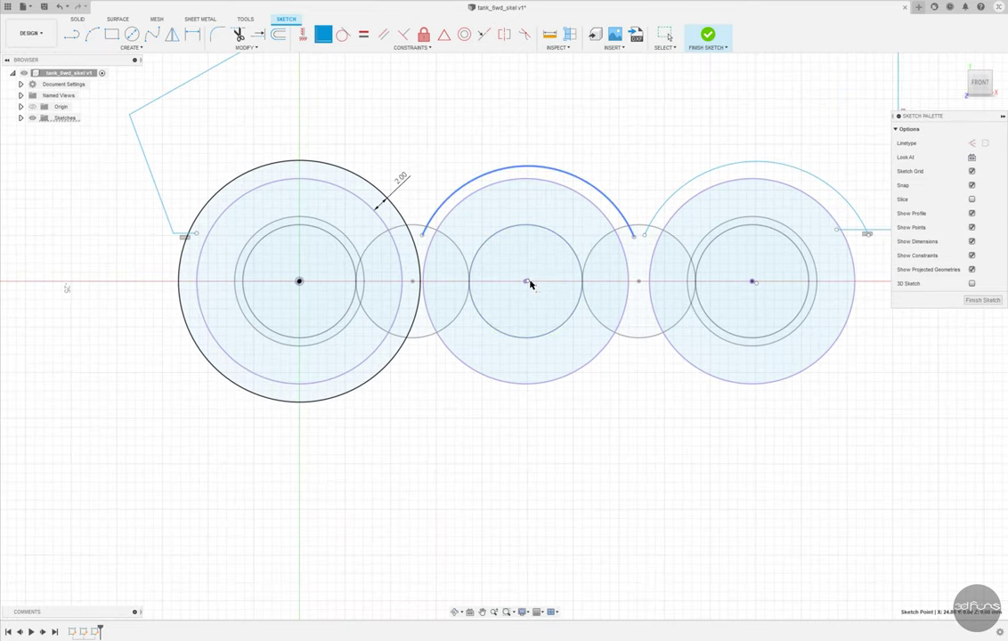
left_click(756, 284)
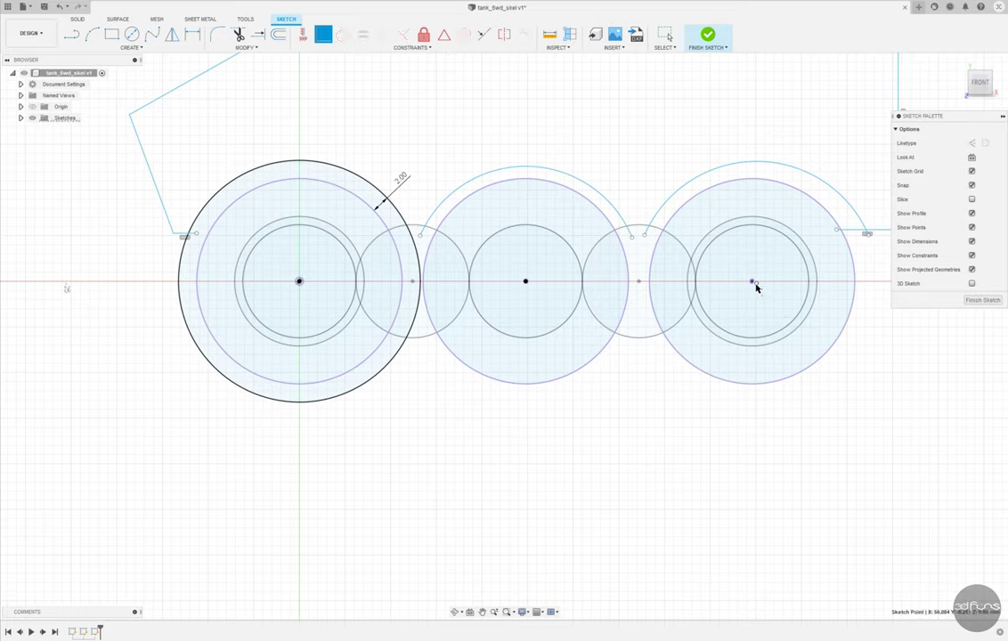
left_click(752, 281)
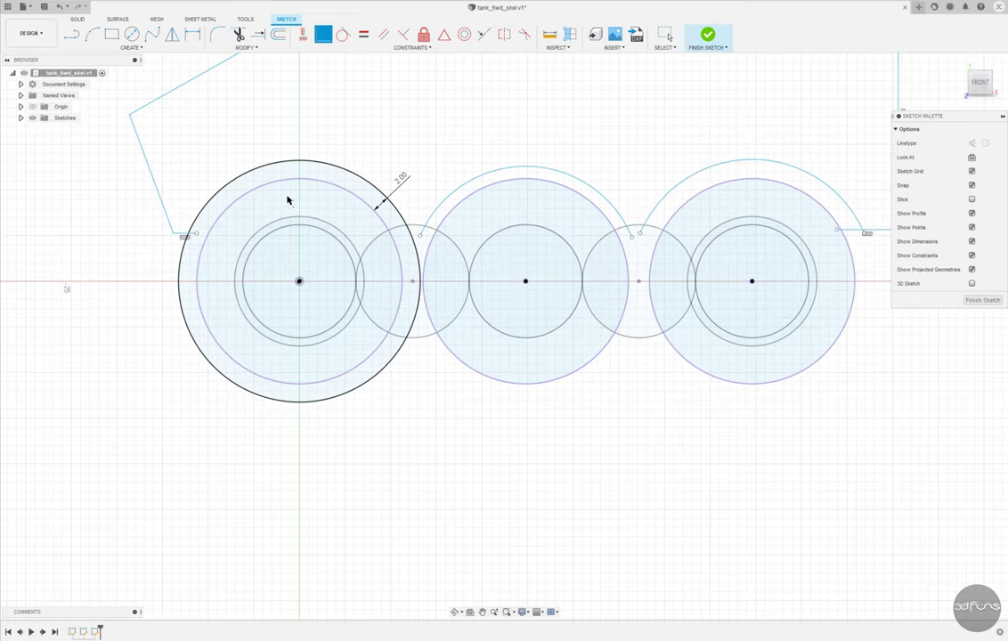
scroll(287, 201, "up", 3)
left_click(456, 301)
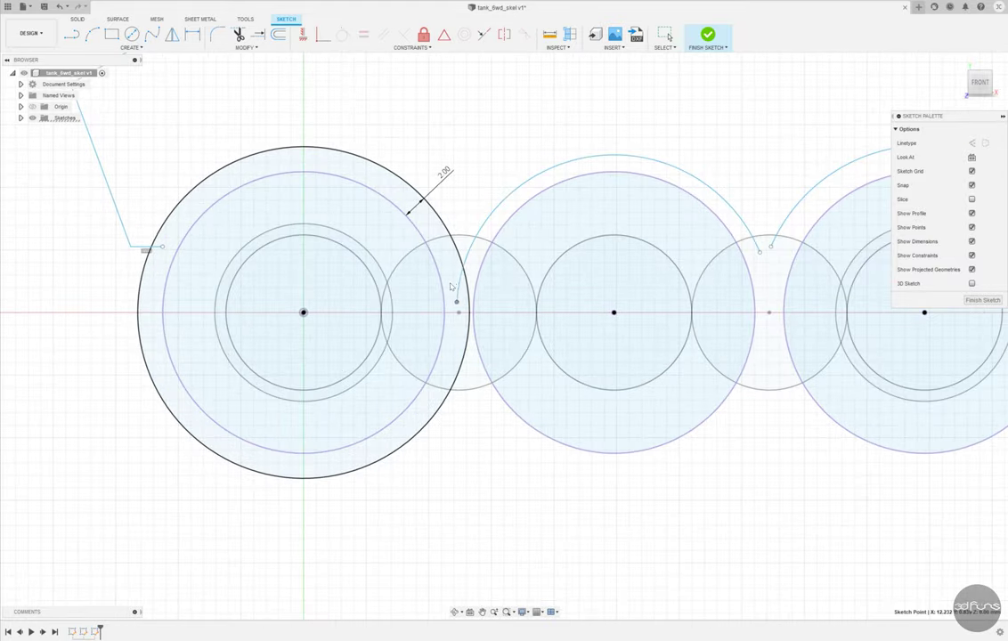
Trim the lower part of the outer front circle and draw flat lines between the front, middle and rear arcs.
left_click(238, 34)
left_click(459, 372)
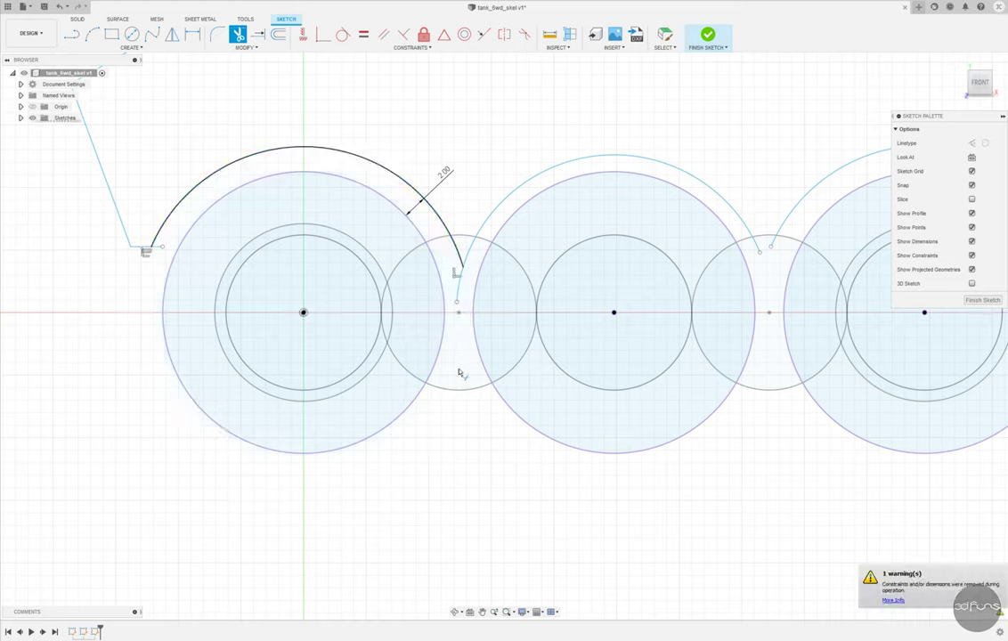
key("Escape")
left_click(71, 34)
left_click(432, 227)
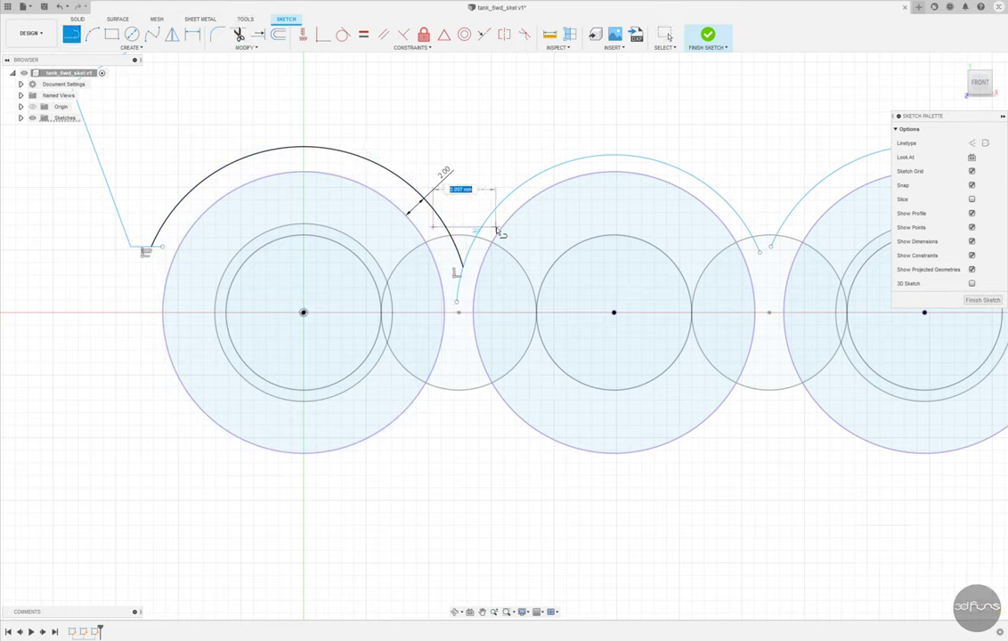
left_click(502, 227)
left_click(806, 227)
left_click(734, 227)
key("Escape")
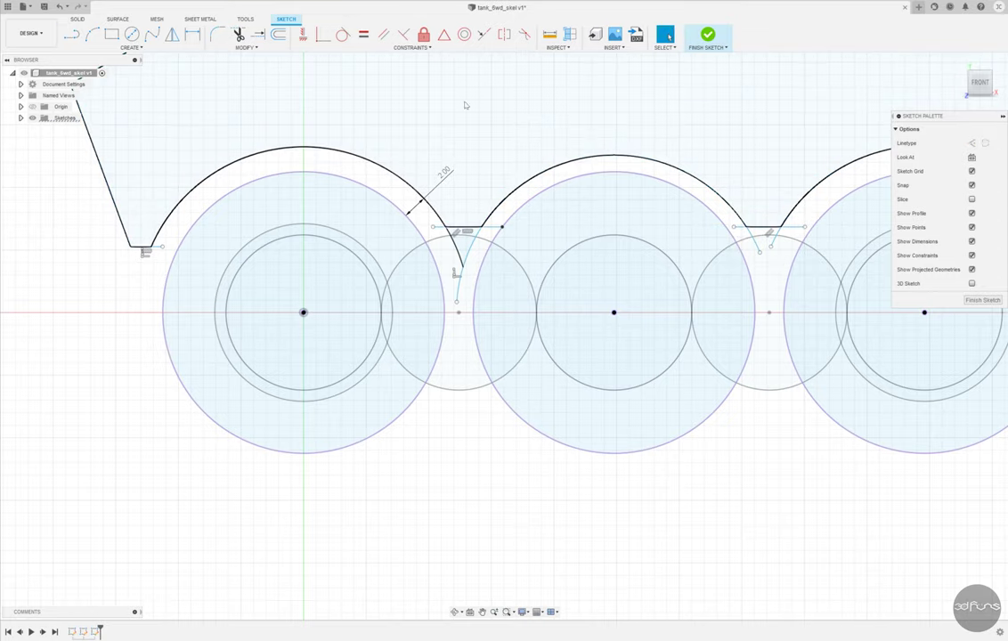
Trim the leftover stubs and arc pieces at the rear and front notches.
left_click(238, 33)
scroll(783, 264, "up", 2)
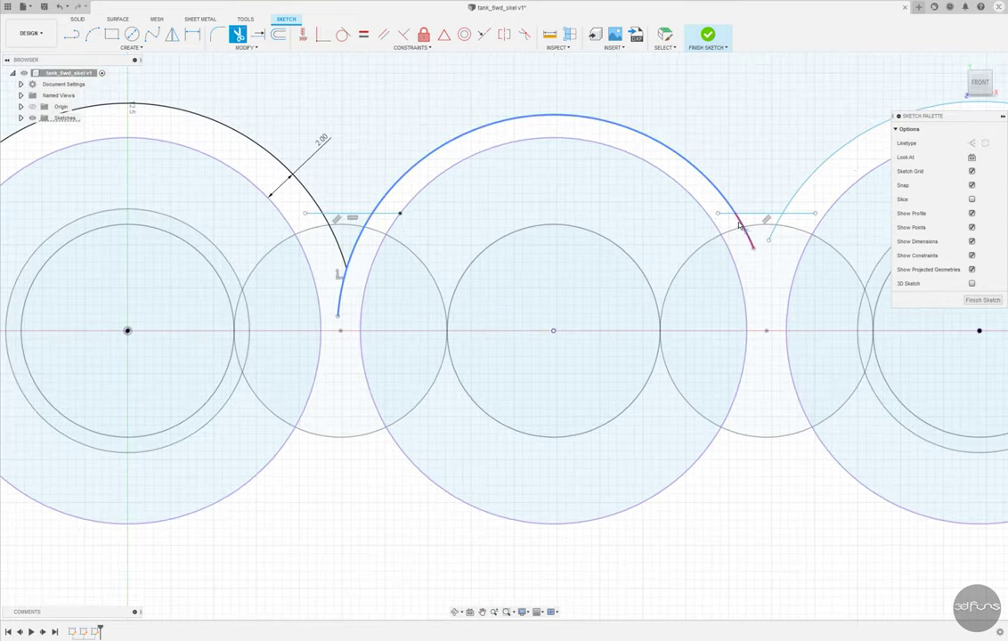
left_click(740, 226)
left_click(727, 214)
left_click(773, 227)
left_click(799, 213)
left_click(388, 213)
left_click(358, 238)
left_click(339, 246)
left_click(338, 290)
left_click(314, 220)
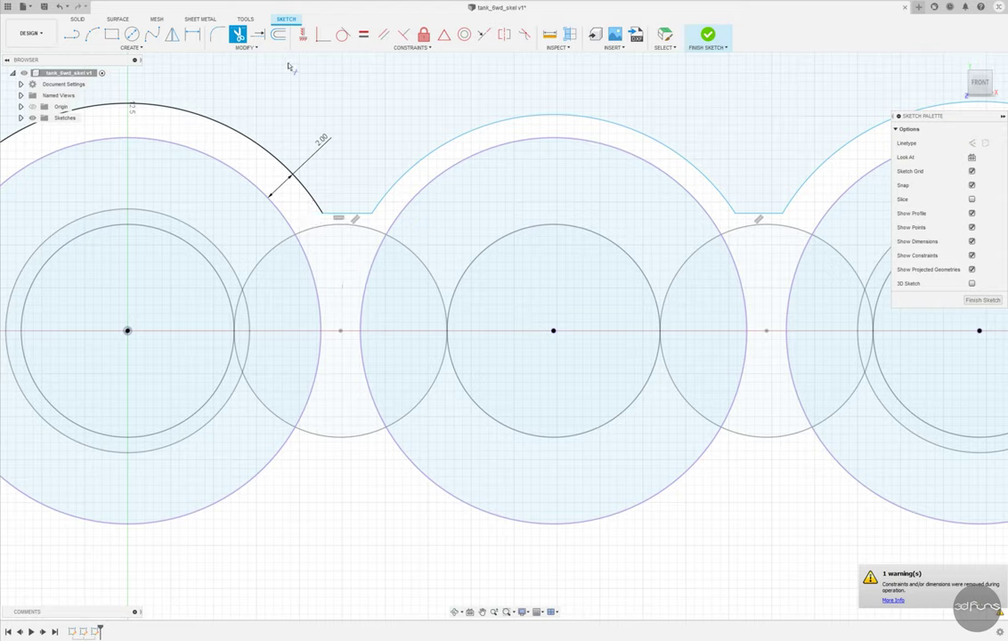
key("Escape")
Constrain the front and rear notch endpoints to be horizontally level.
left_click(303, 34)
left_click(373, 214)
left_click(736, 214)
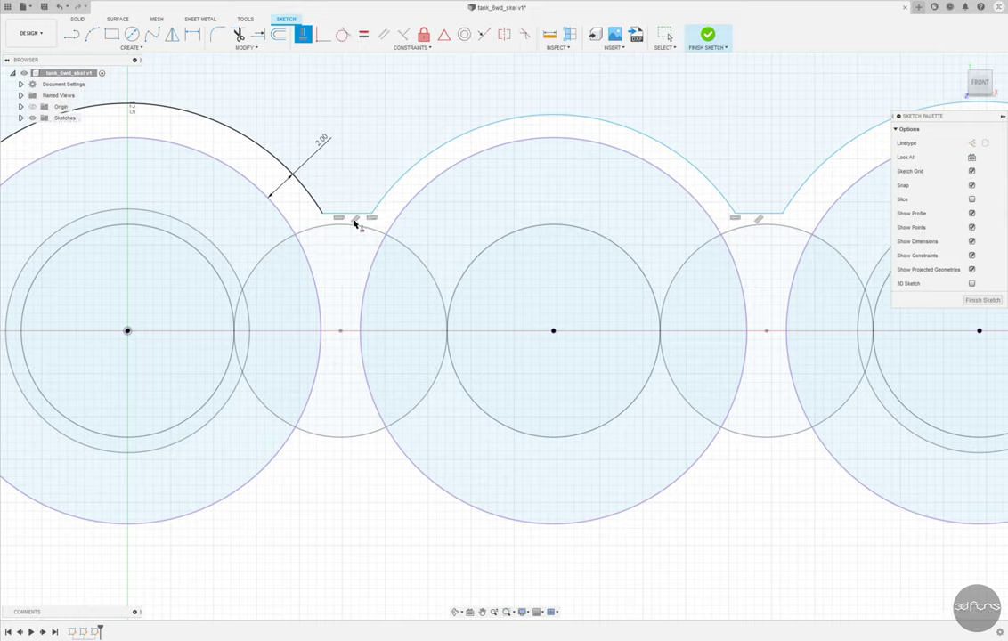
key("Escape")
Trim the extra curve at the front arc end.
left_click(525, 227)
scroll(526, 259, "down", 3)
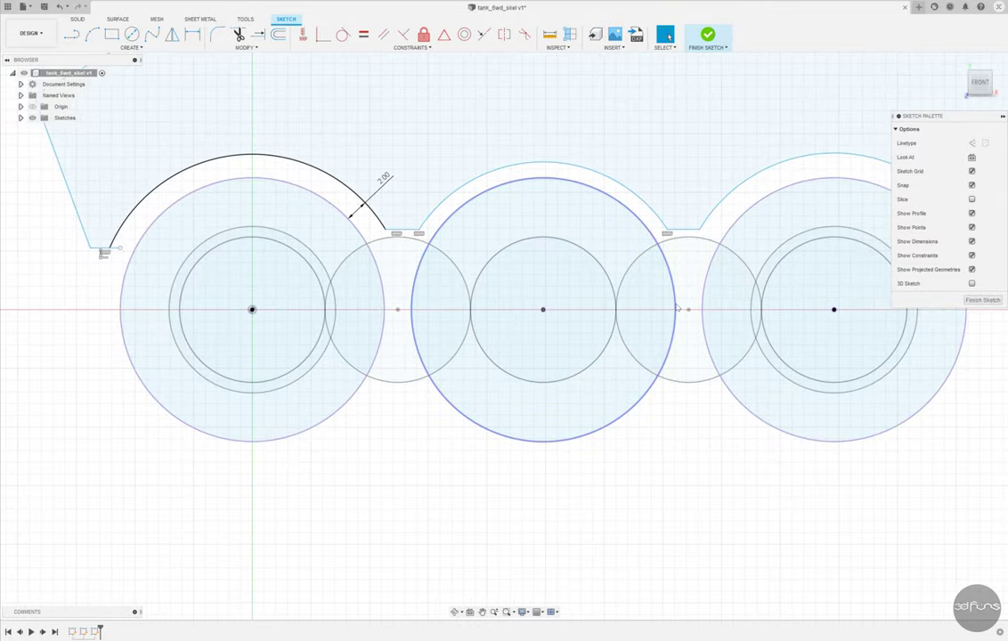
scroll(141, 238, "up", 2)
left_click(239, 34)
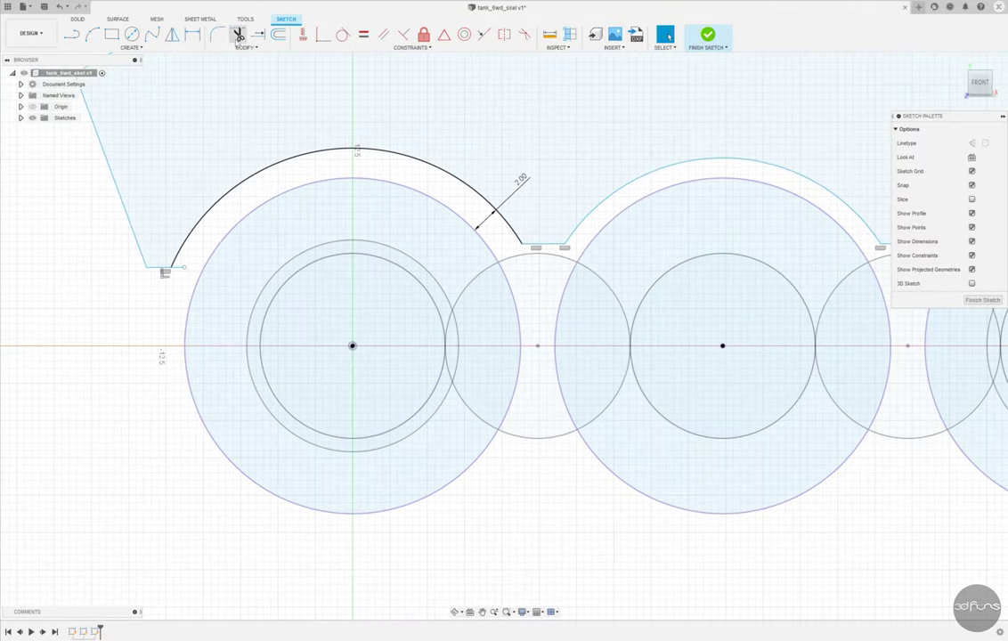
scroll(184, 267, "up", 2)
left_click(181, 276)
key("Escape")
scroll(171, 336, "down", 4)
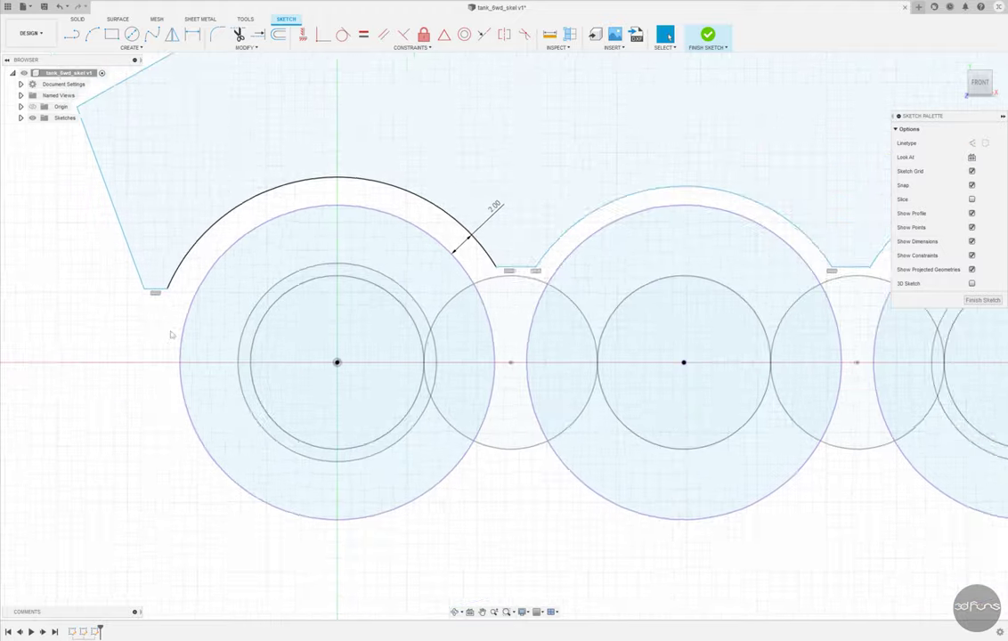
scroll(170, 336, "down", 2)
scroll(579, 331, "up", 2)
key("Escape")
Make the middle gap segment horizontal.
left_click(302, 34)
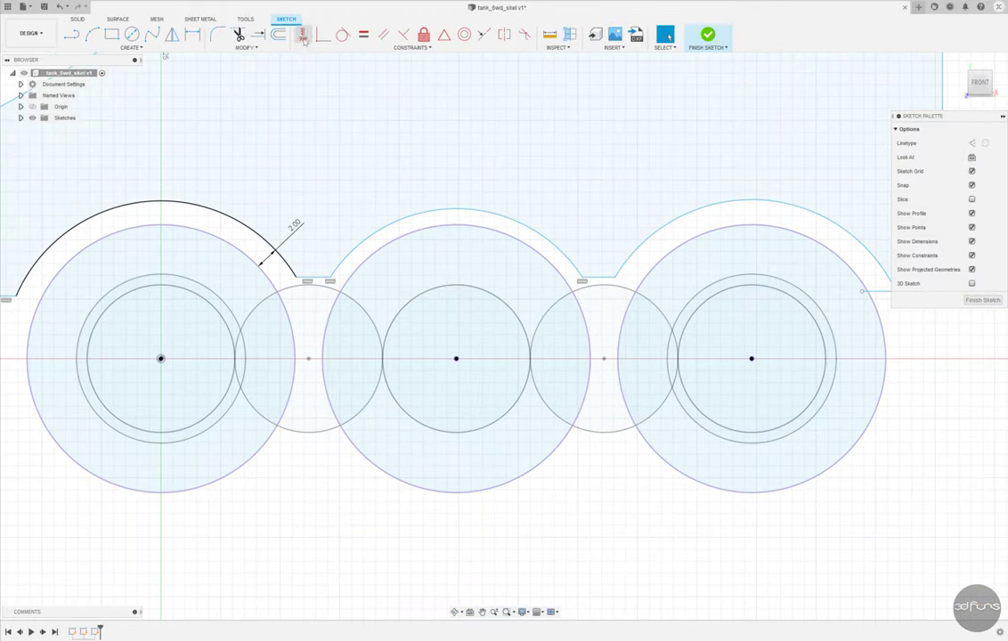
left_click(314, 280)
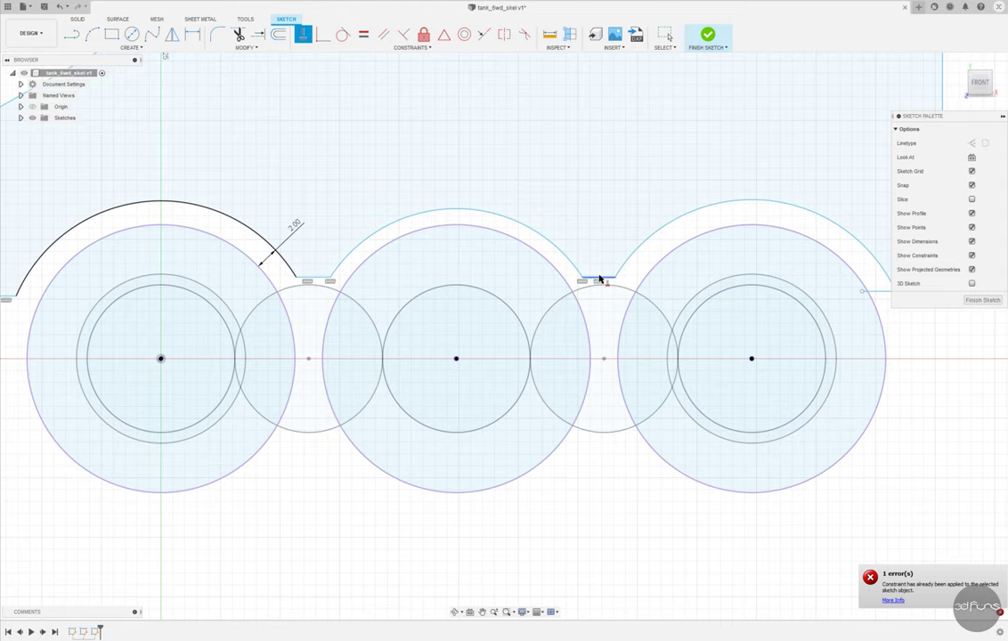
scroll(570, 307, "down", 3)
scroll(560, 321, "down", 1)
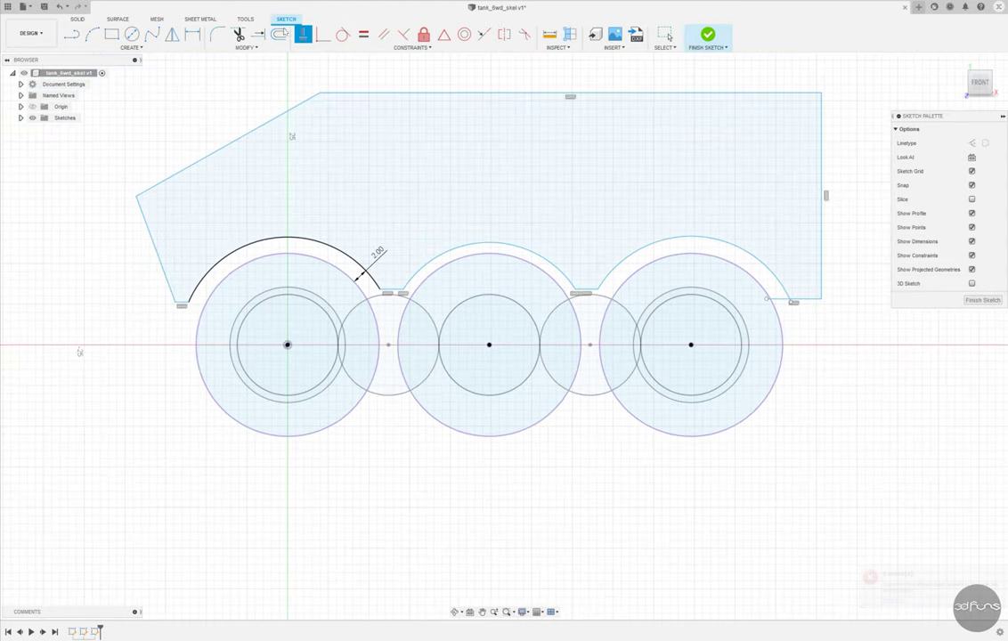
Trim the stray line past the rear wheel arc.
left_click(239, 33)
scroll(847, 316, "up", 1)
scroll(761, 303, "up", 2)
scroll(764, 294, "up", 2)
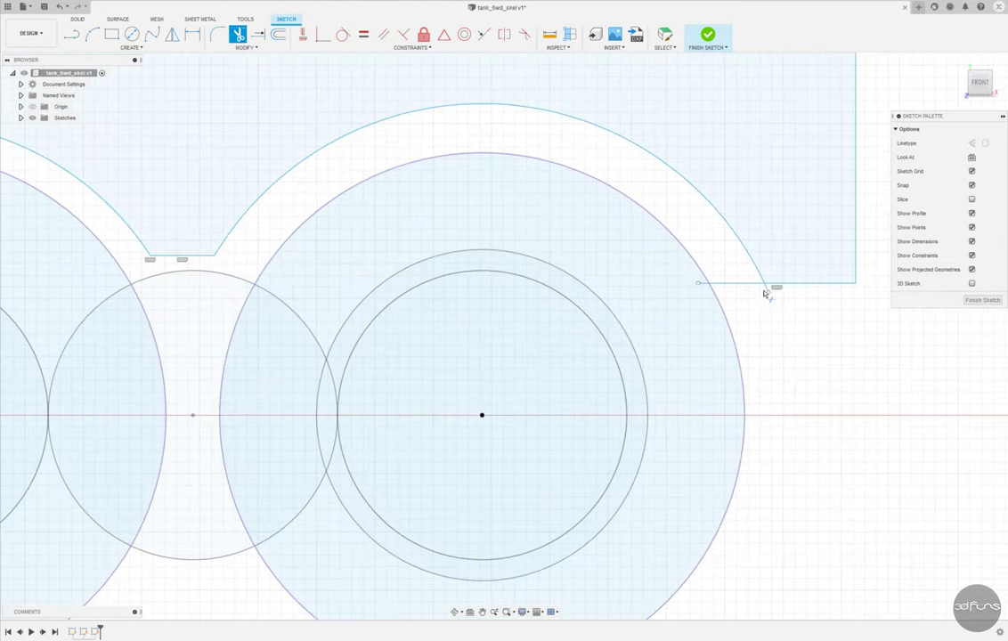
left_click(717, 285)
key("Escape")
scroll(849, 329, "down", 3)
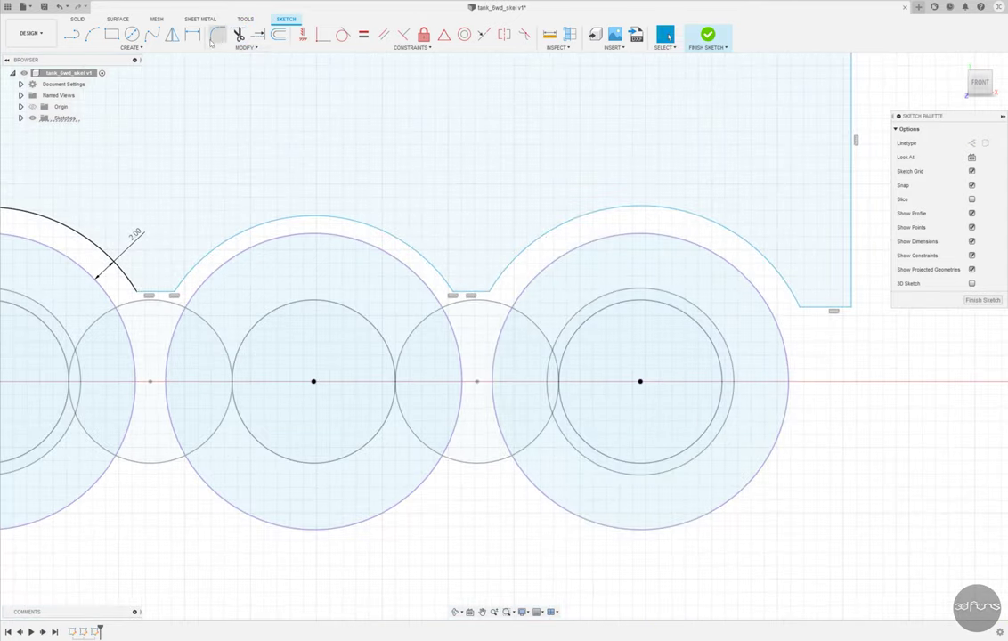
scroll(534, 222, "down", 3)
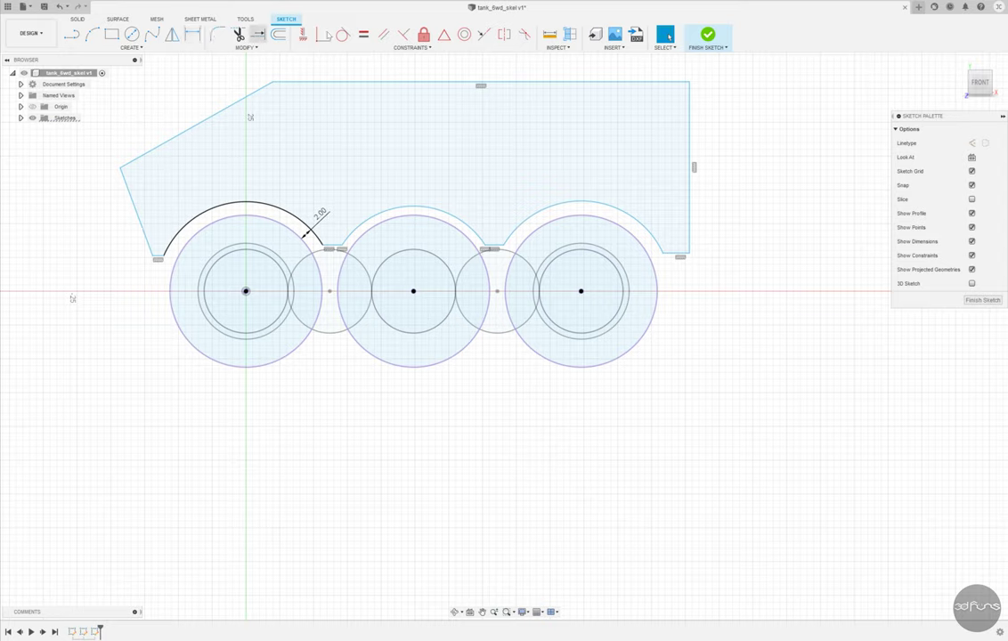
left_click(364, 35)
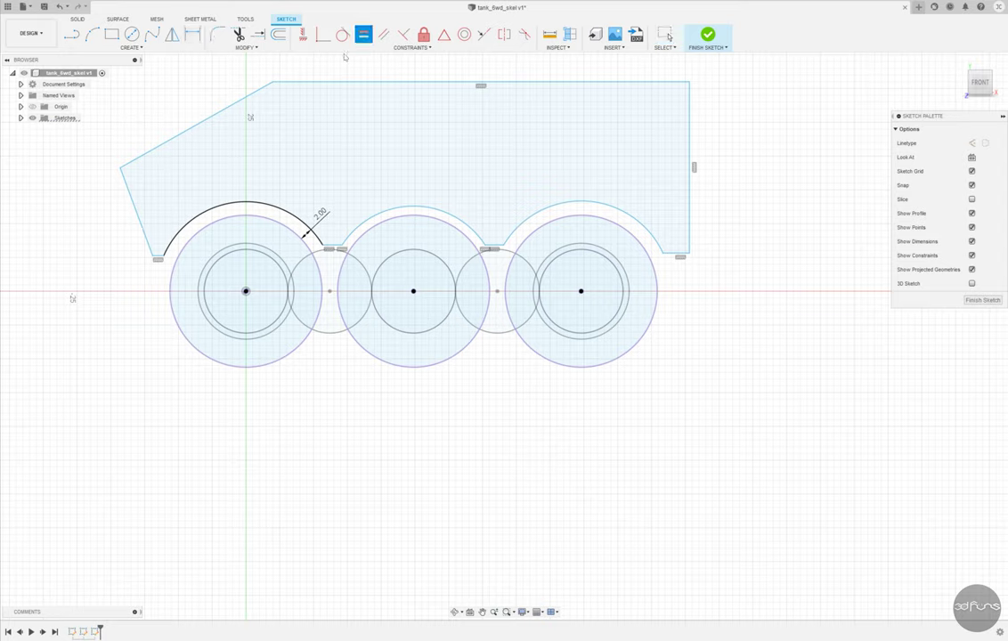
Make the front and middle wheel arcs equal and give the front step a 4.00 height.
left_click(286, 212)
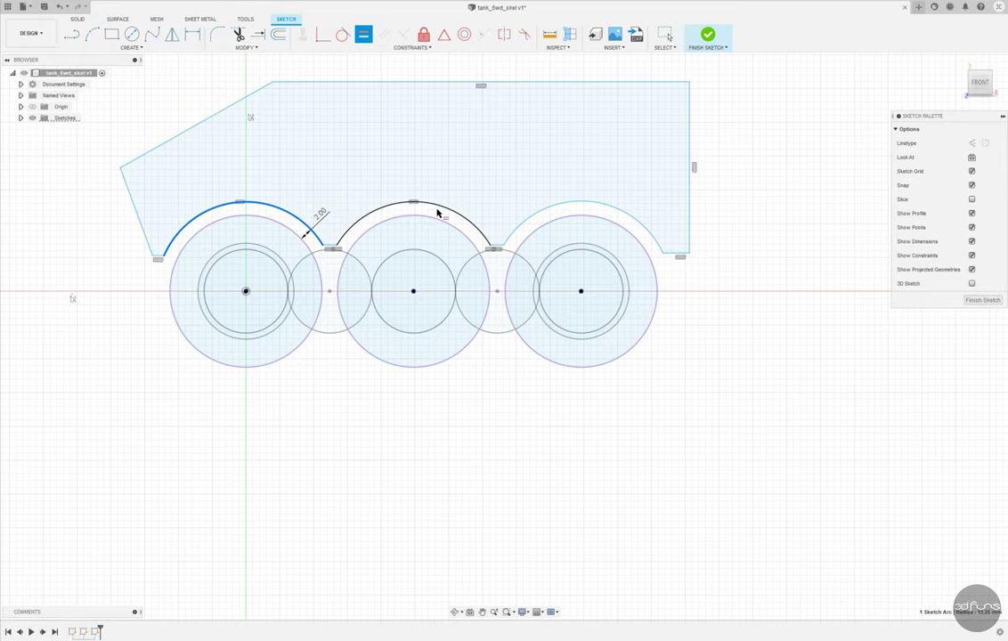
left_click(547, 209)
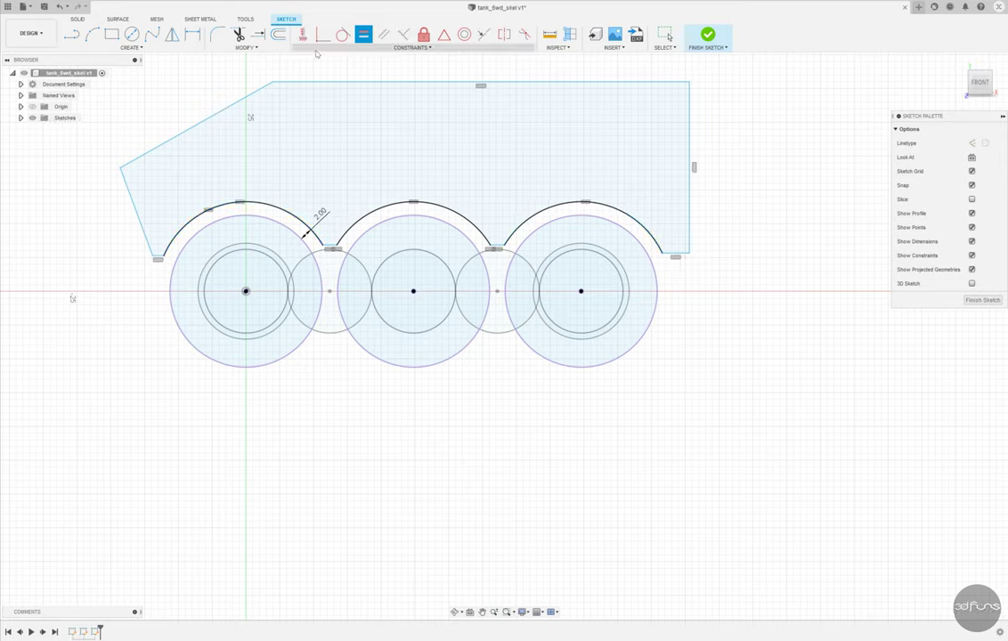
left_click(192, 35)
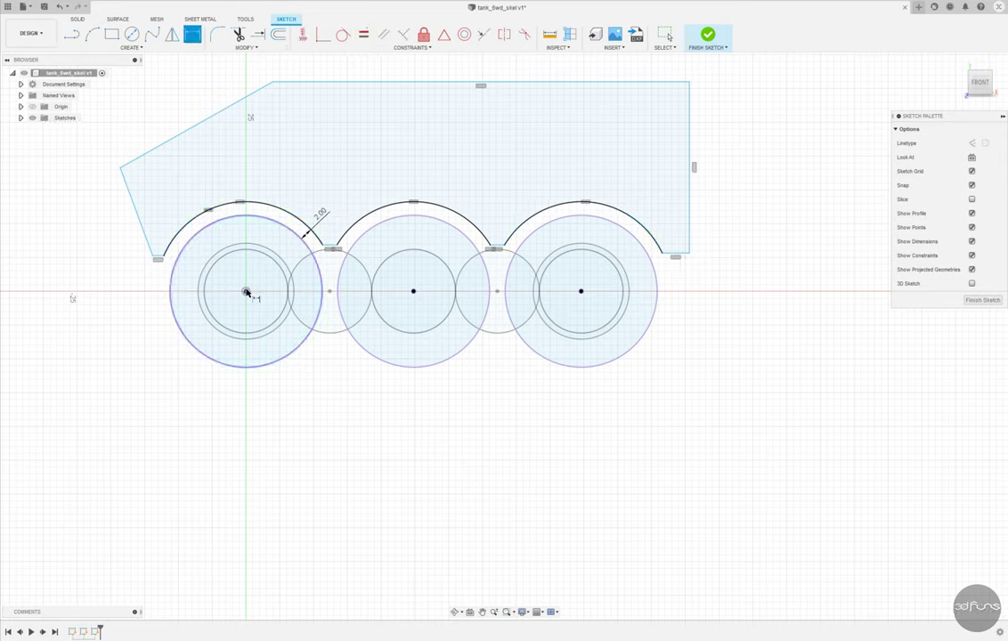
scroll(160, 280, "up", 3)
left_click(160, 247)
left_click(90, 260)
type("4")
key("Return")
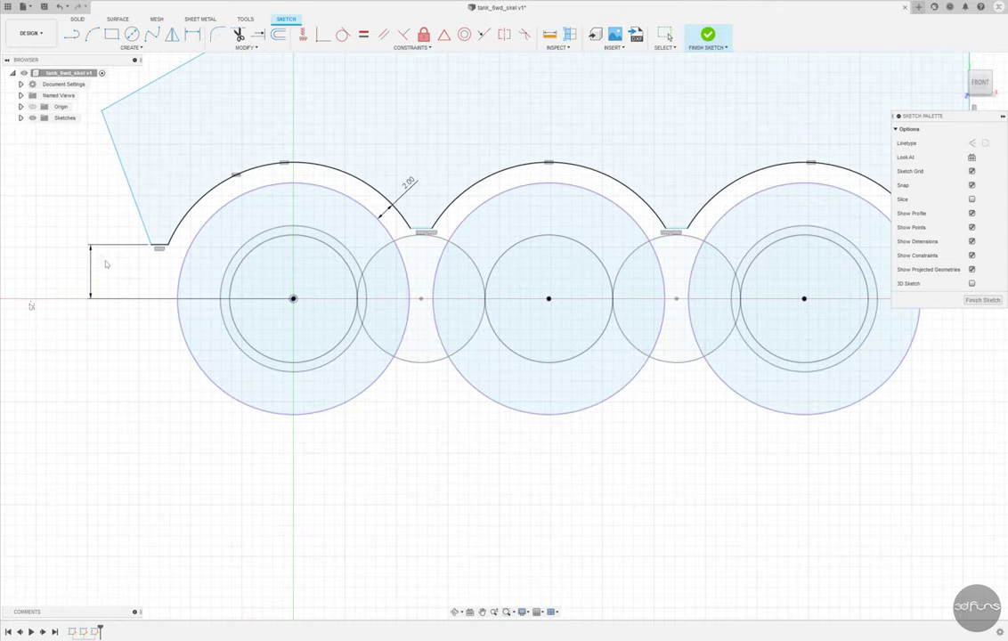
Dimension the front step length to 1.50.
scroll(159, 258, "up", 3)
left_click(161, 258)
left_click(181, 277)
type("1.5")
key("Return")
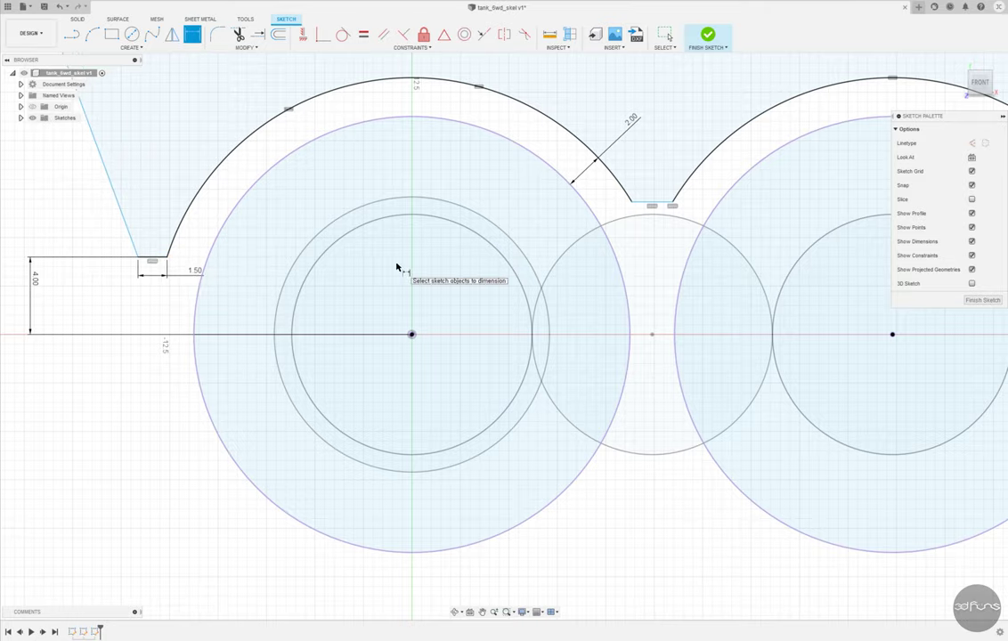
Set the middle gap height to 7.00, abandoning a rear step dimension.
scroll(223, 320, "down", 2)
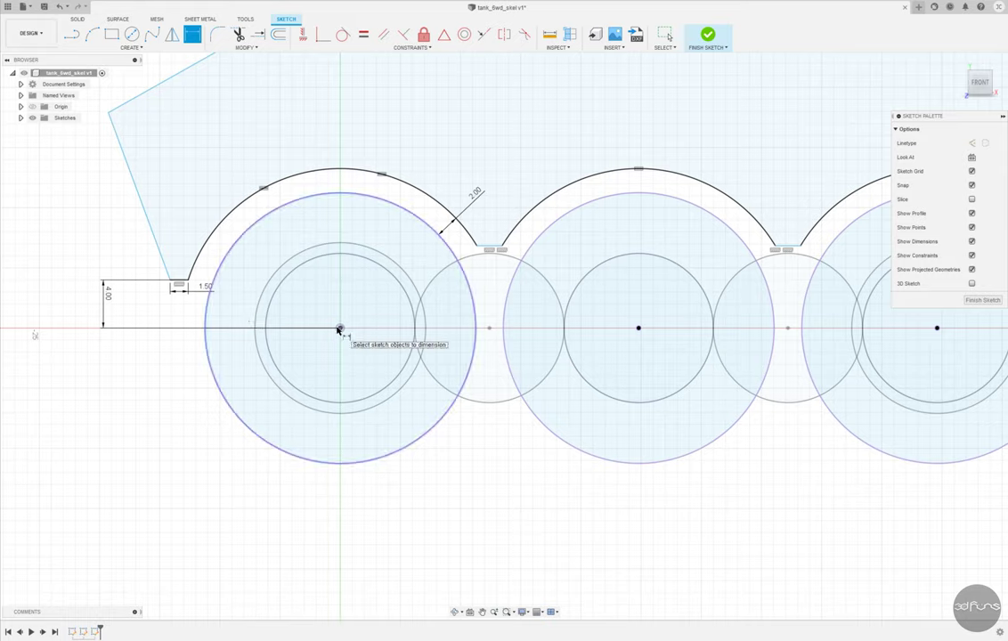
left_click(484, 248)
left_click(607, 281)
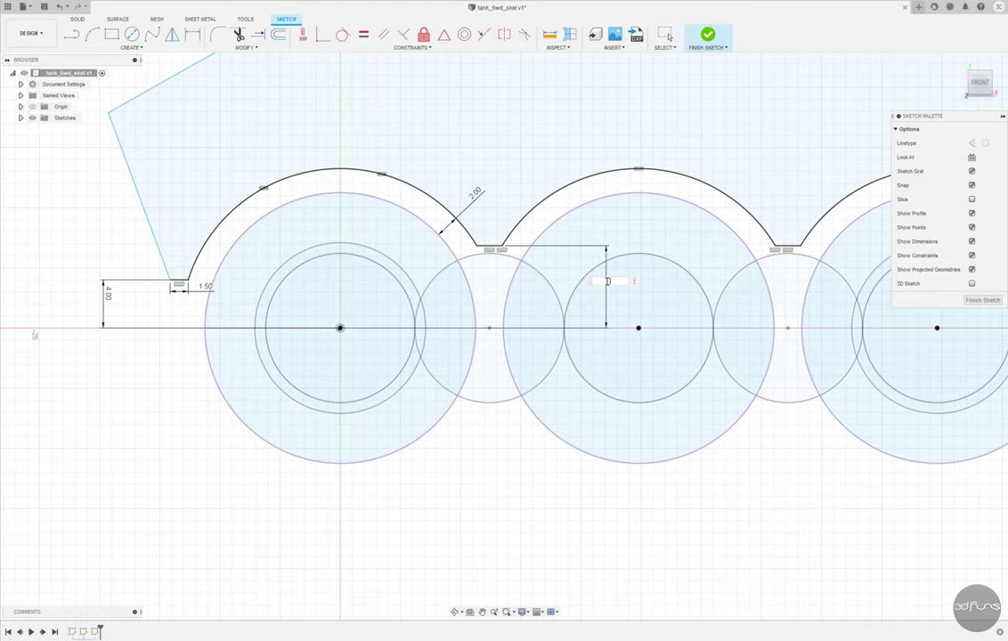
type("7")
key("Return")
scroll(274, 346, "down", 2)
scroll(272, 347, "down", 1)
scroll(721, 320, "up", 2)
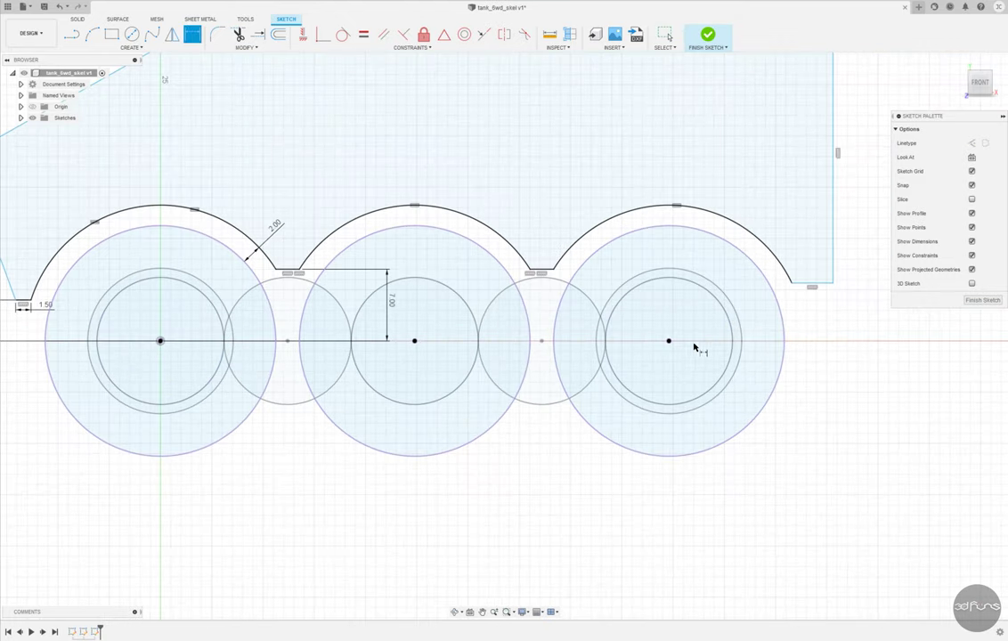
left_click(812, 285)
left_click(842, 341)
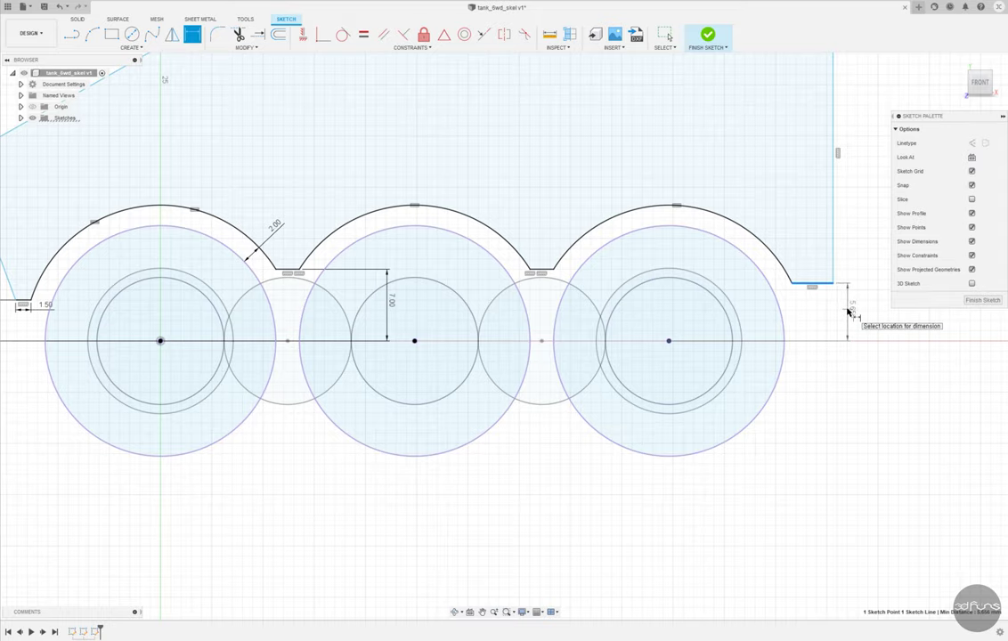
key("Escape")
scroll(673, 414, "down", 3)
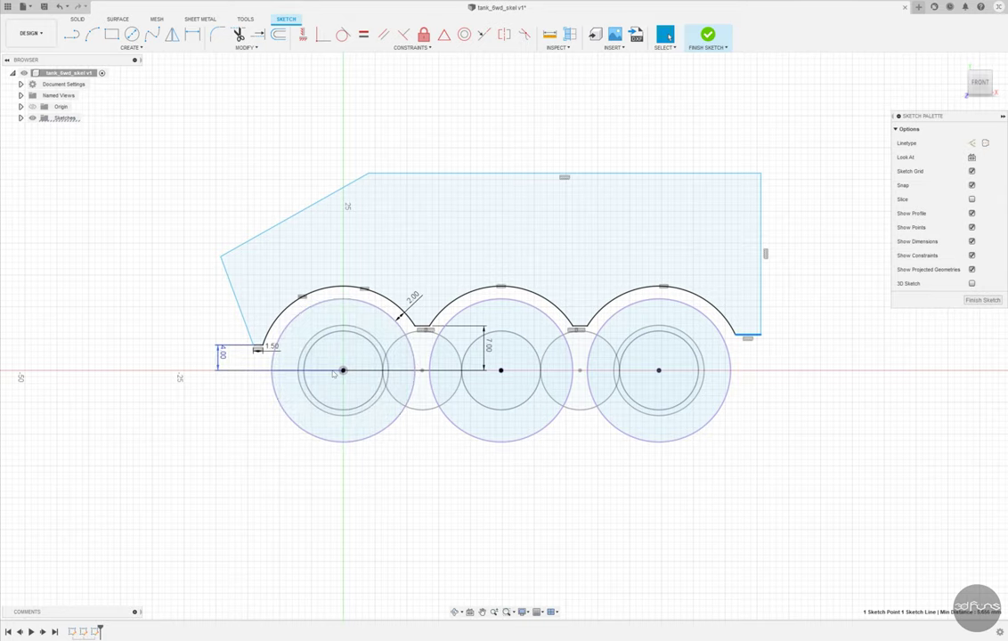
Dimension the overall hull height from the front wheel centre to 27.00.
left_click(191, 36)
left_click(343, 371)
left_click(395, 176)
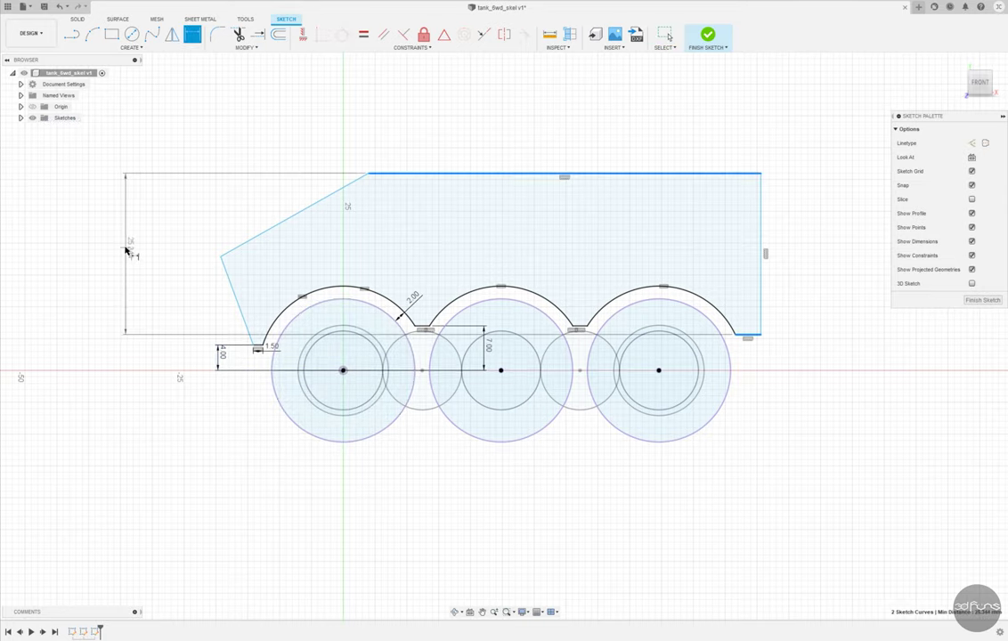
key("Escape")
key("d")
left_click(343, 371)
left_click(441, 175)
left_click(103, 225)
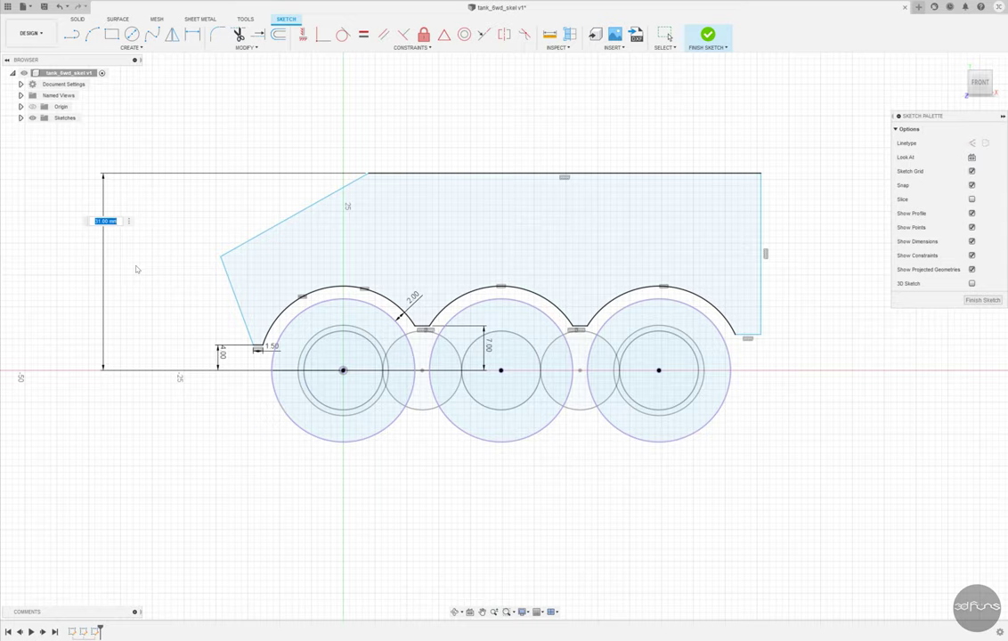
type("7")
key("Return")
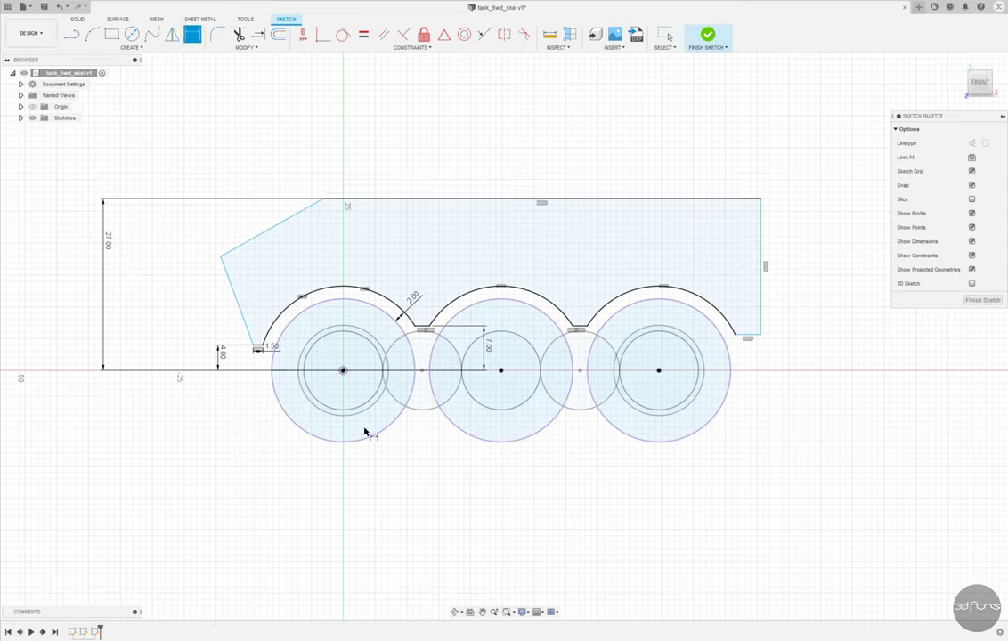
Dimension the hull's front corner 15.00 high and 20.00 horizontally from the origin.
left_click(343, 371)
left_click(221, 257)
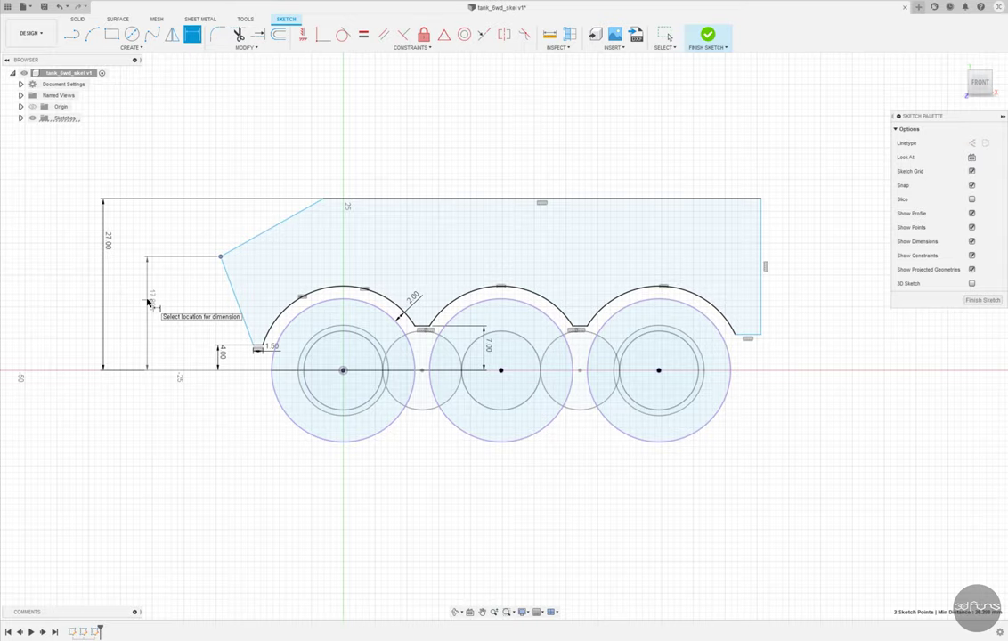
left_click(148, 303)
type("15")
key("Return")
left_click(227, 275)
left_click(343, 369)
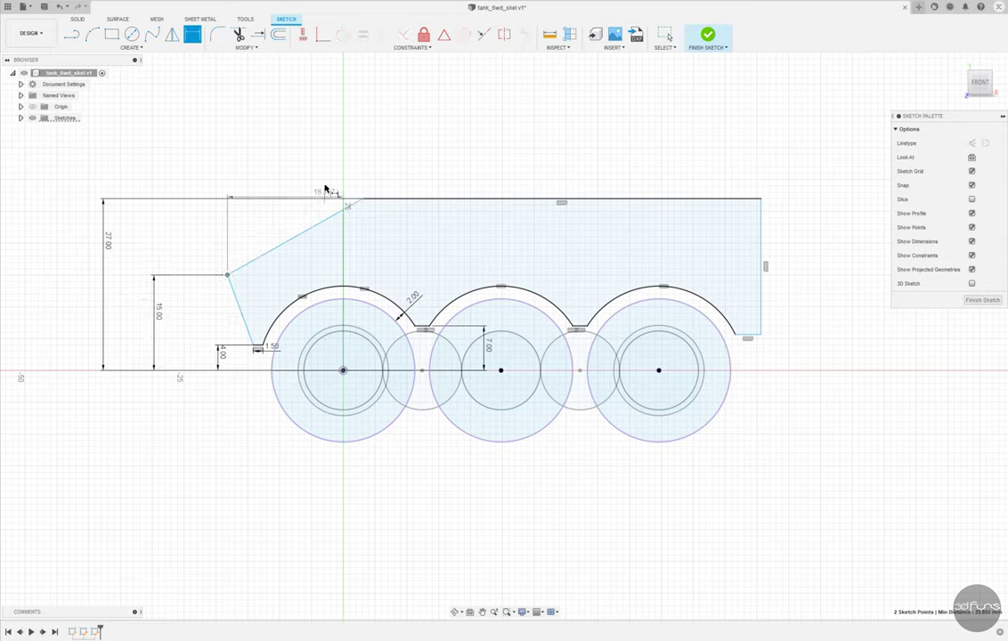
left_click(293, 144)
type("20")
key("Return")
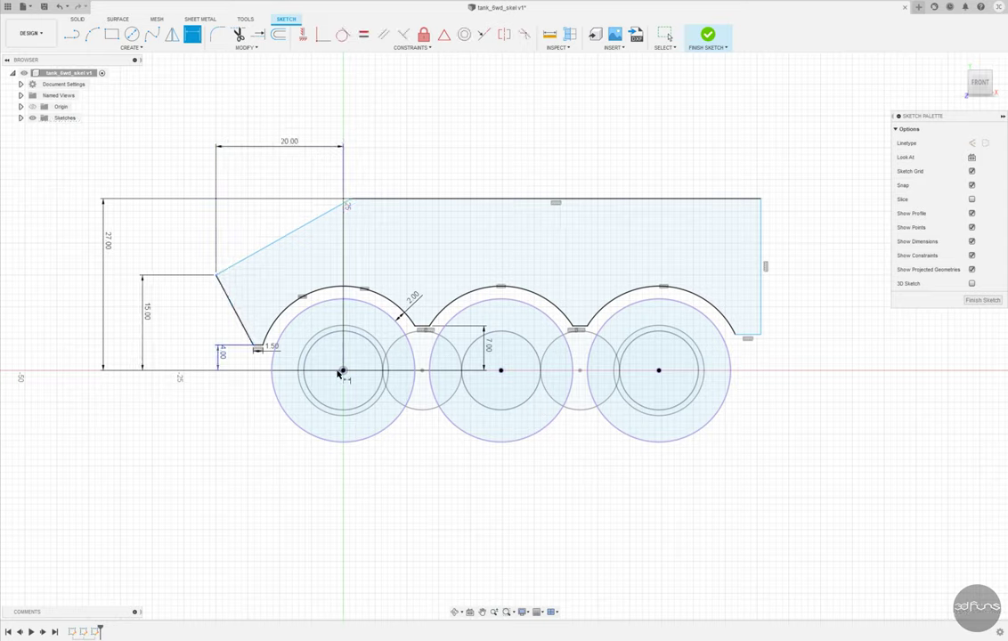
Add the 1.00 top-front offset, 2.70 rear step length and 23.00 rear edge height.
left_click(350, 202)
left_click(350, 136)
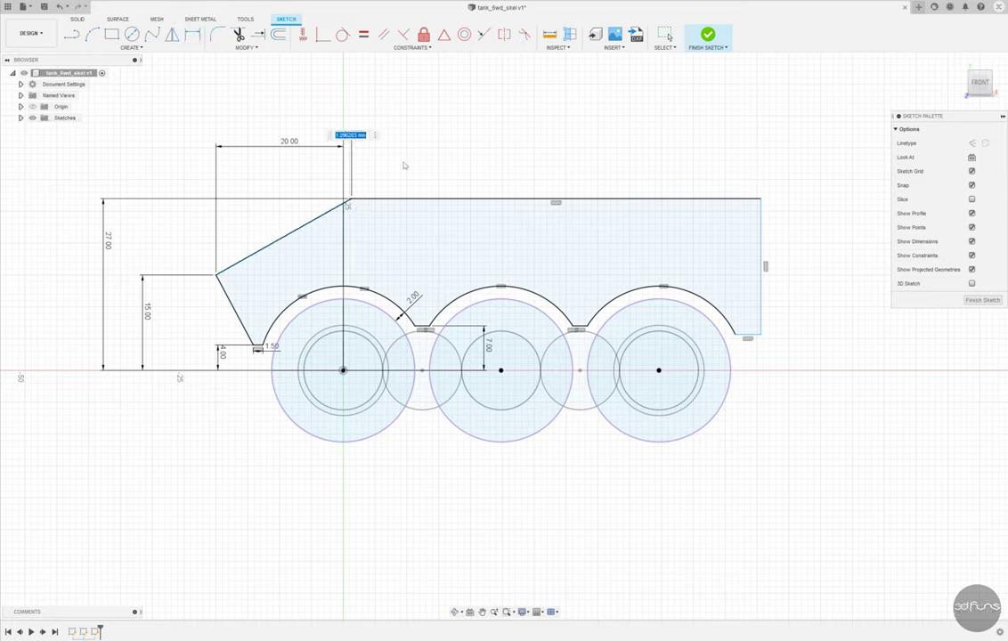
type("1")
key("Return")
left_click(748, 337)
left_click(748, 344)
type("2.7")
key("Return")
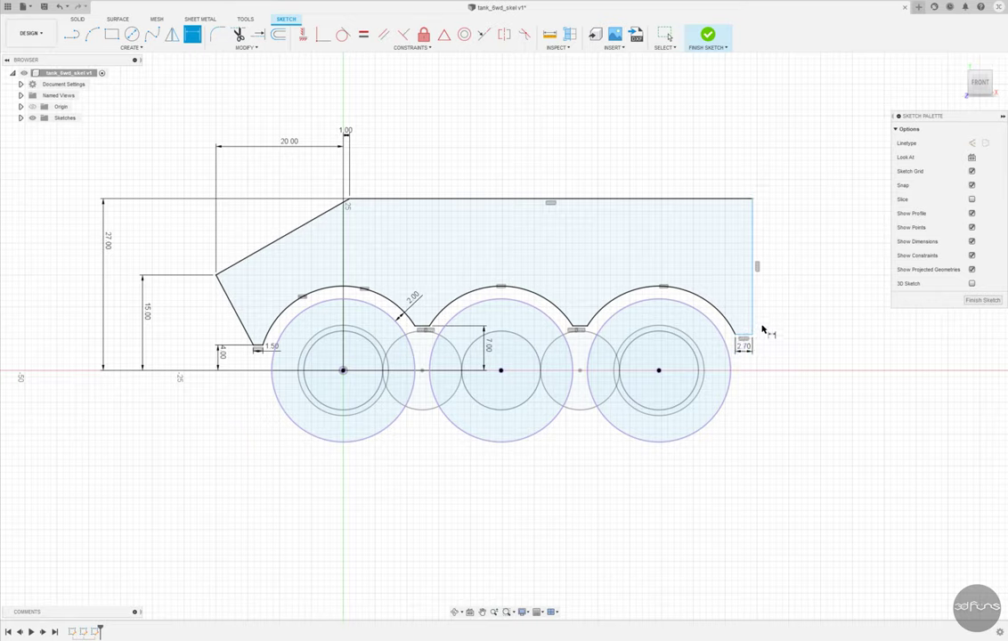
left_click(754, 315)
left_click(775, 299)
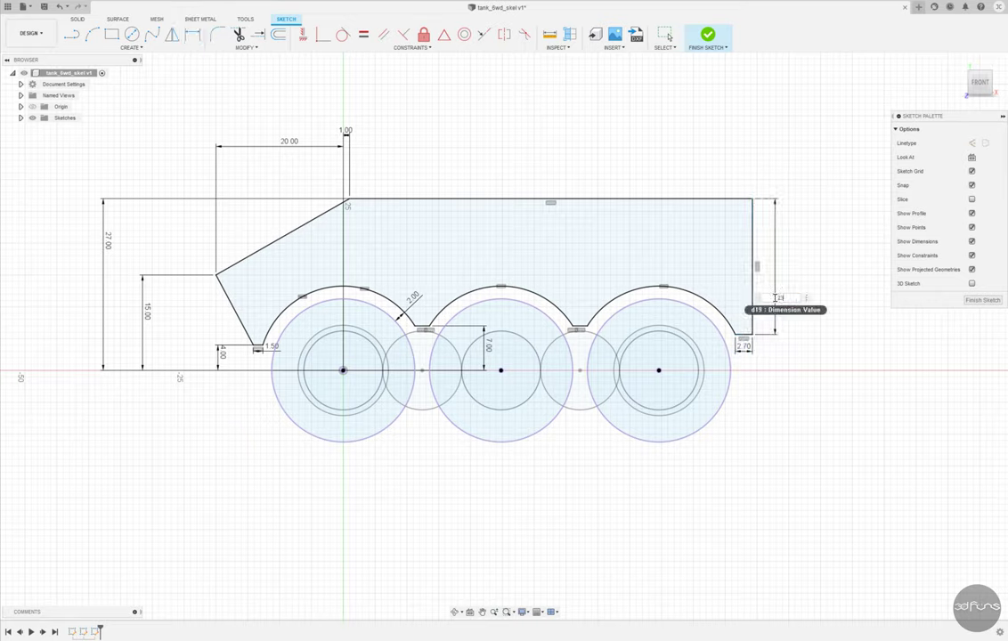
key("Return")
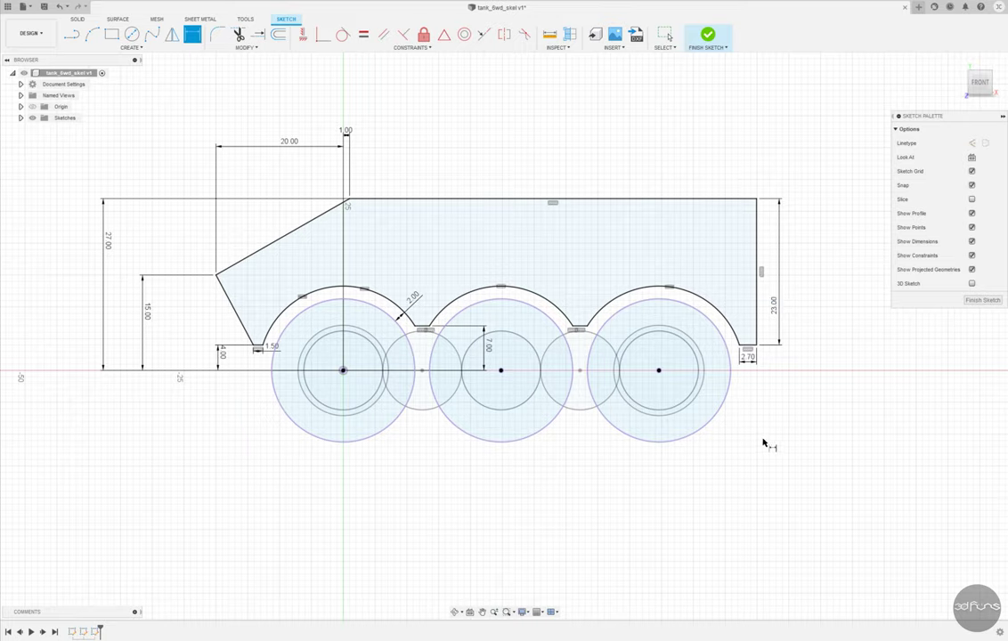
Move the 1.00 and 20.00 dimension labels clear of the outline and finish the hull sketch.
key("Escape")
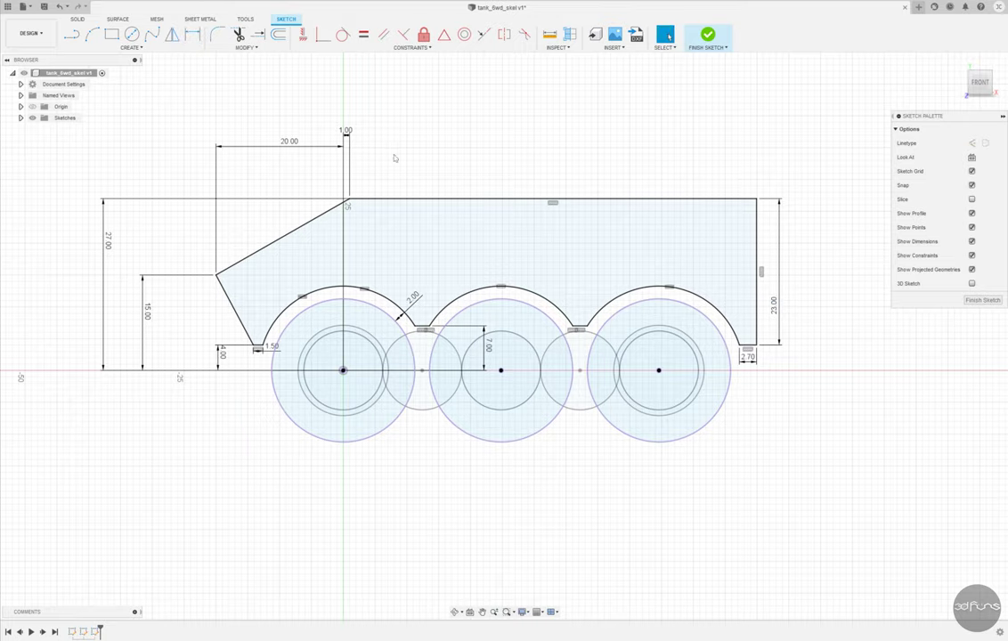
left_click_drag(352, 134, 408, 164)
left_click_drag(290, 145, 281, 168)
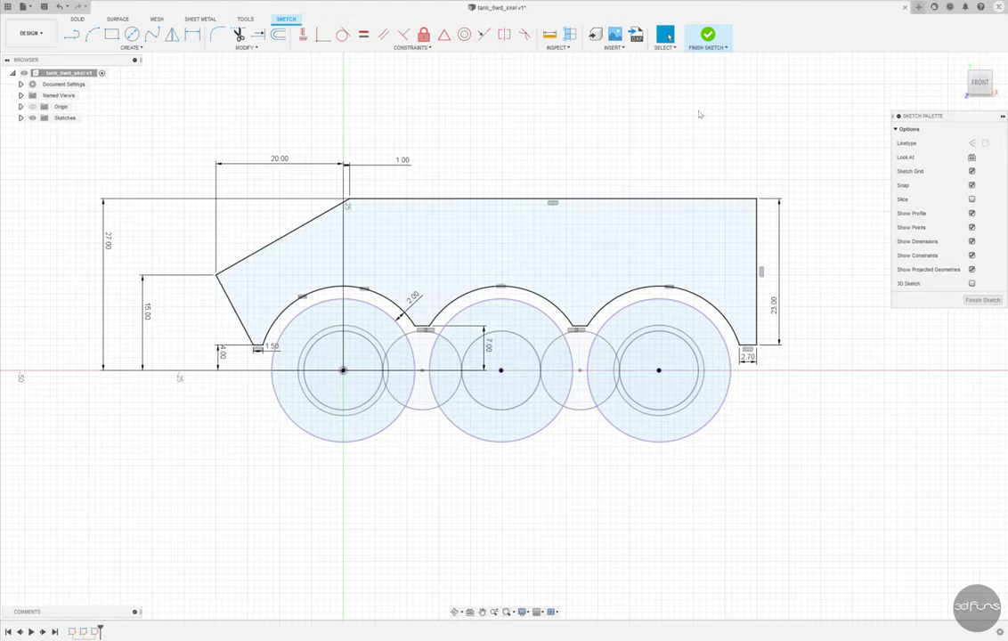
left_click(720, 50)
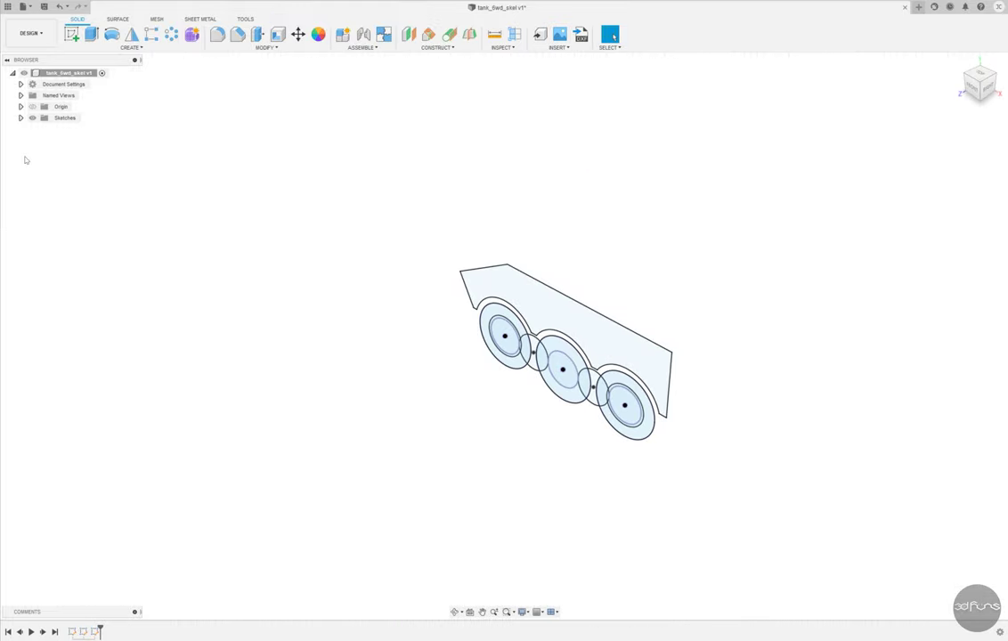
Show the origin planes and axes and start a new sketch on the front plane.
left_click(32, 107)
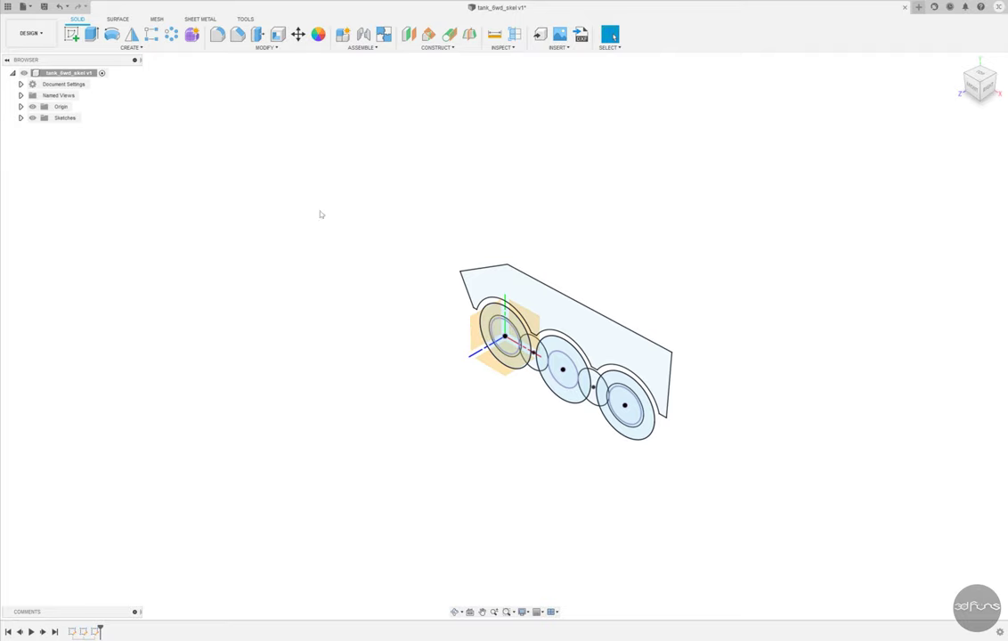
left_click(71, 34)
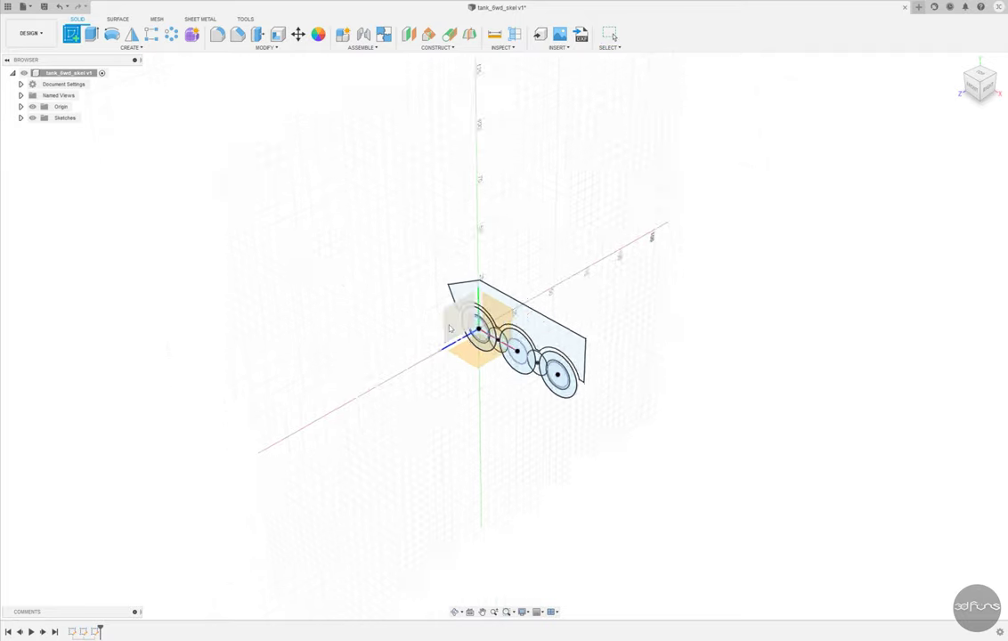
scroll(543, 334, "up", 3)
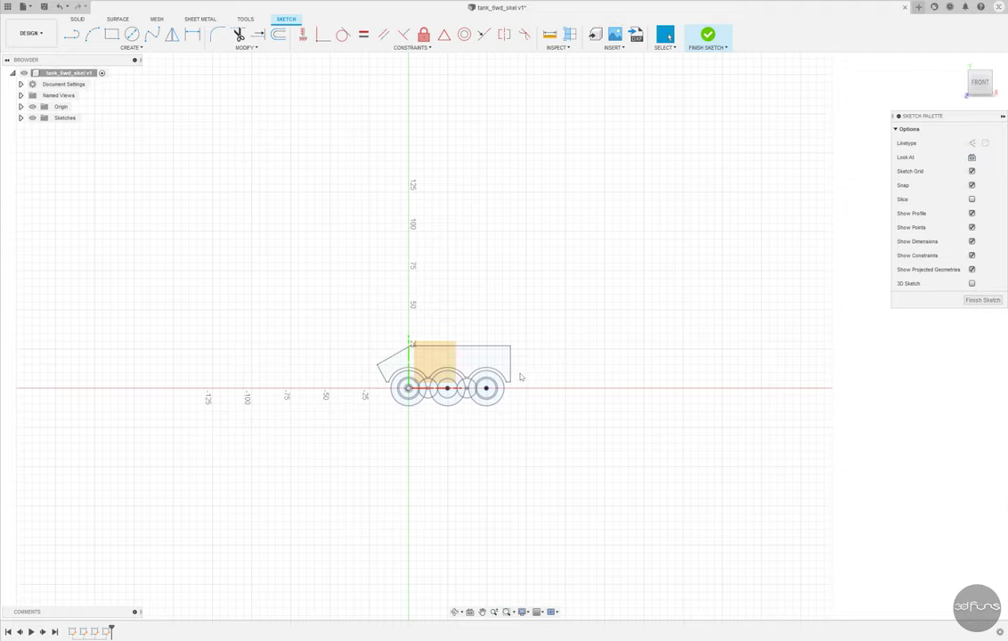
scroll(487, 385, "up", 3)
scroll(430, 432, "up", 4)
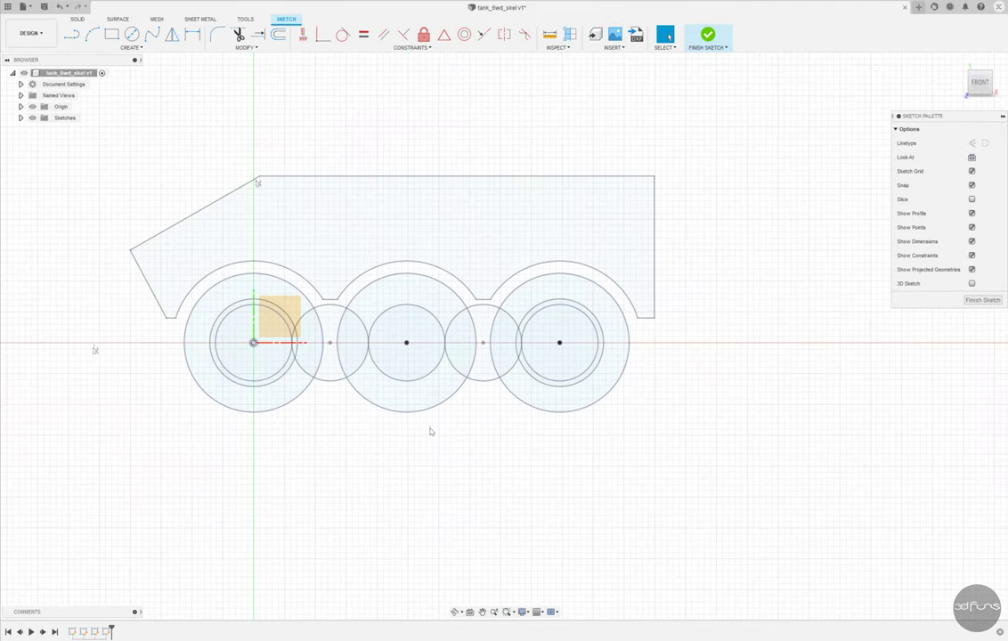
left_click(112, 34)
Draw a 2-point rectangle enclosing the wheel row from front to rear wheel.
scroll(255, 334, "up", 1)
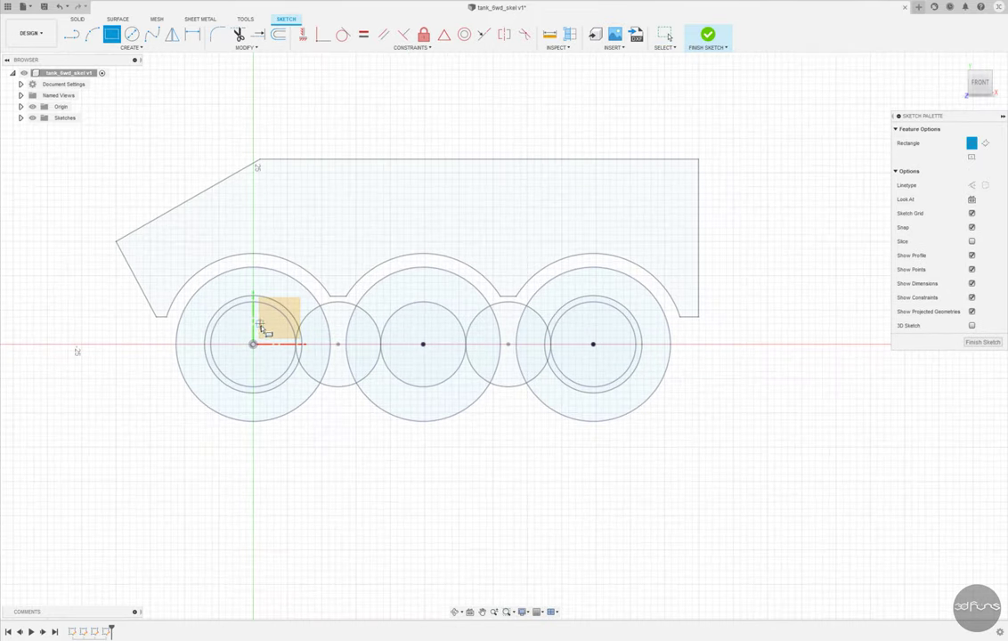
scroll(187, 299, "up", 2)
scroll(185, 300, "up", 1)
left_click(184, 288)
left_click(867, 477)
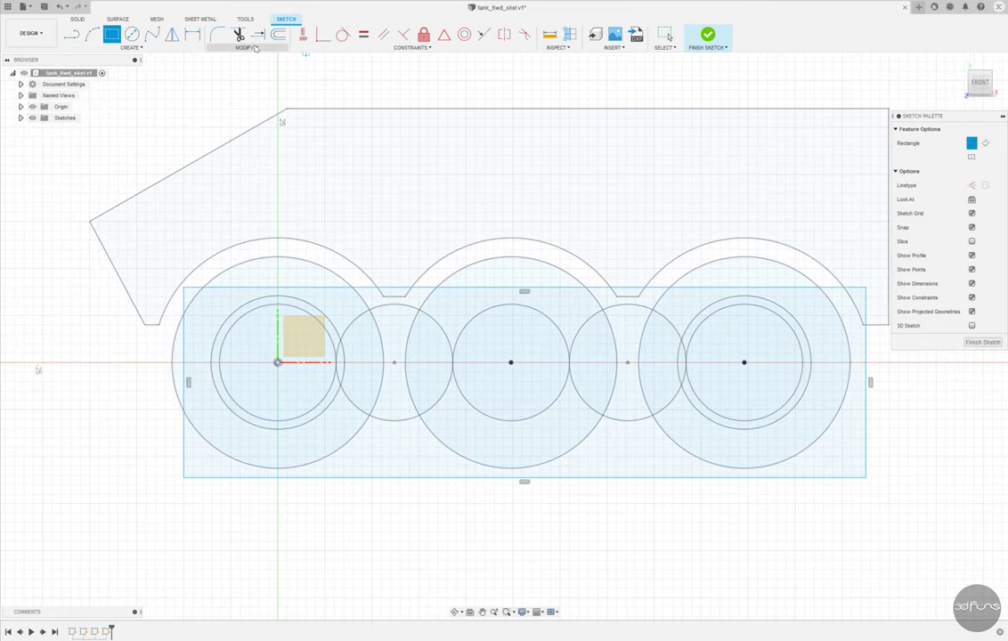
Dimension the rectangle's bottom edge 6.50 and top edge 6.60 from the origin.
left_click(192, 34)
left_click(278, 363)
left_click(216, 477)
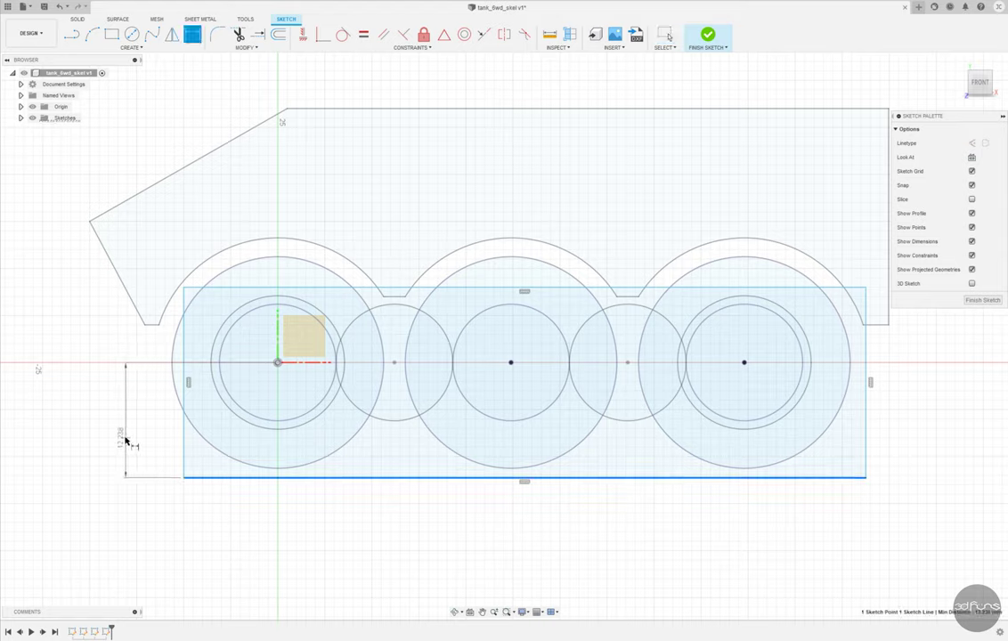
left_click(126, 440)
type("6.5")
key("Return")
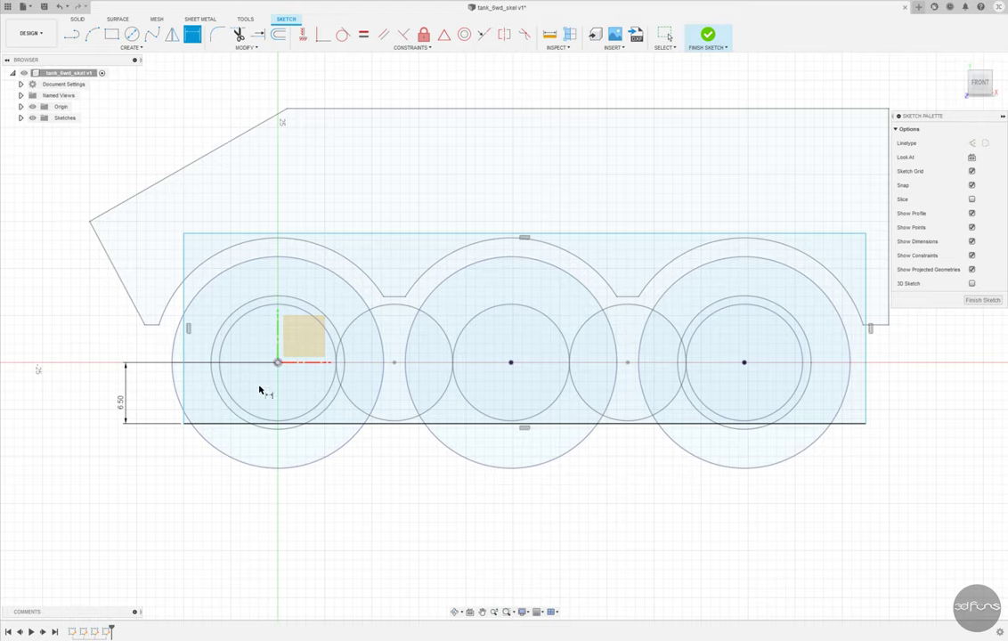
left_click(340, 234)
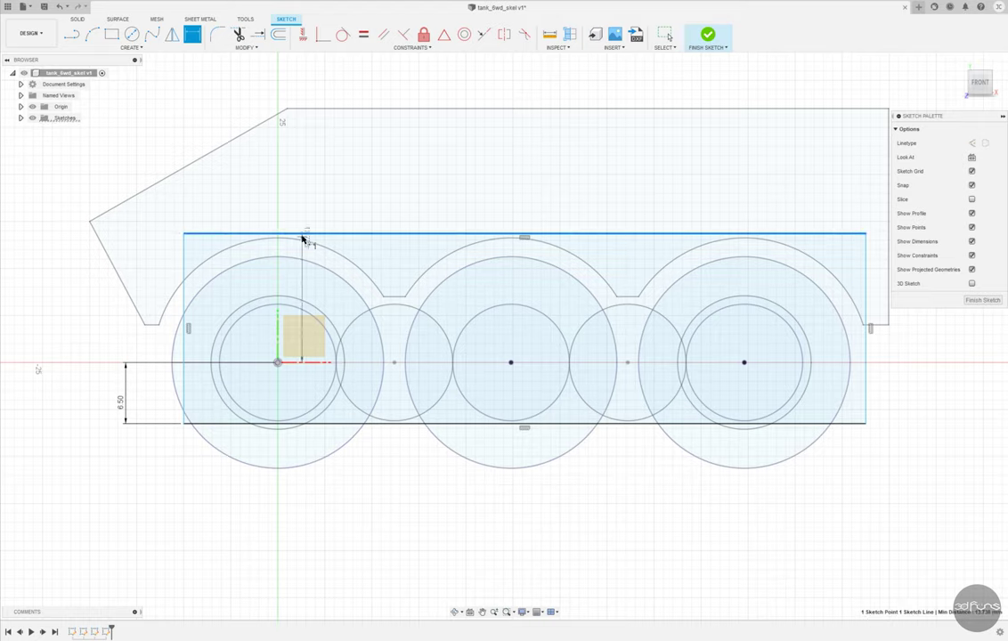
left_click(128, 283)
key("Return")
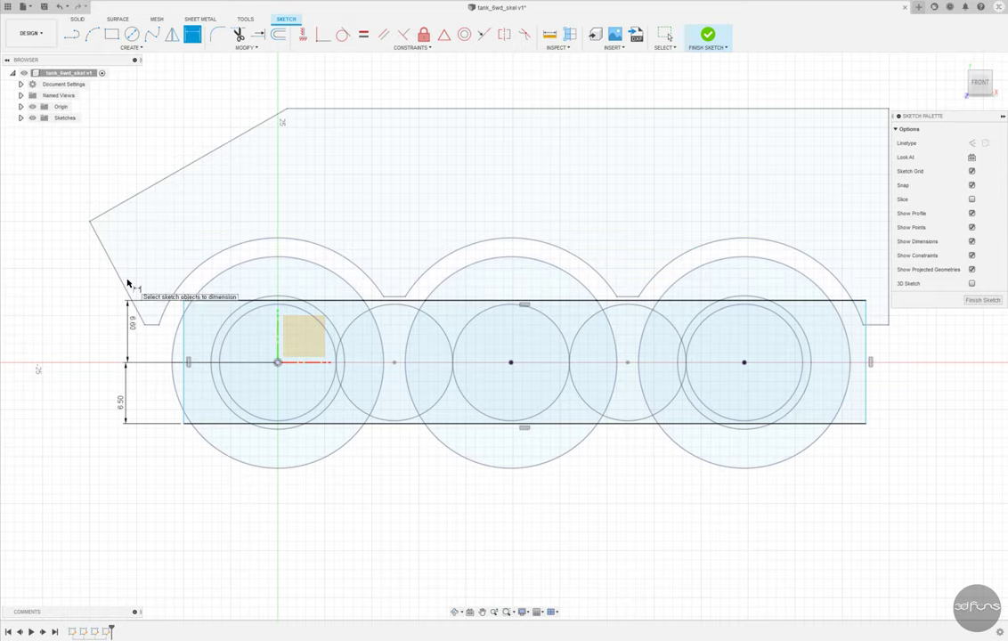
Dimension the left edge 10.50 and the right edge 60.10 horizontally from the origin.
left_click(277, 362)
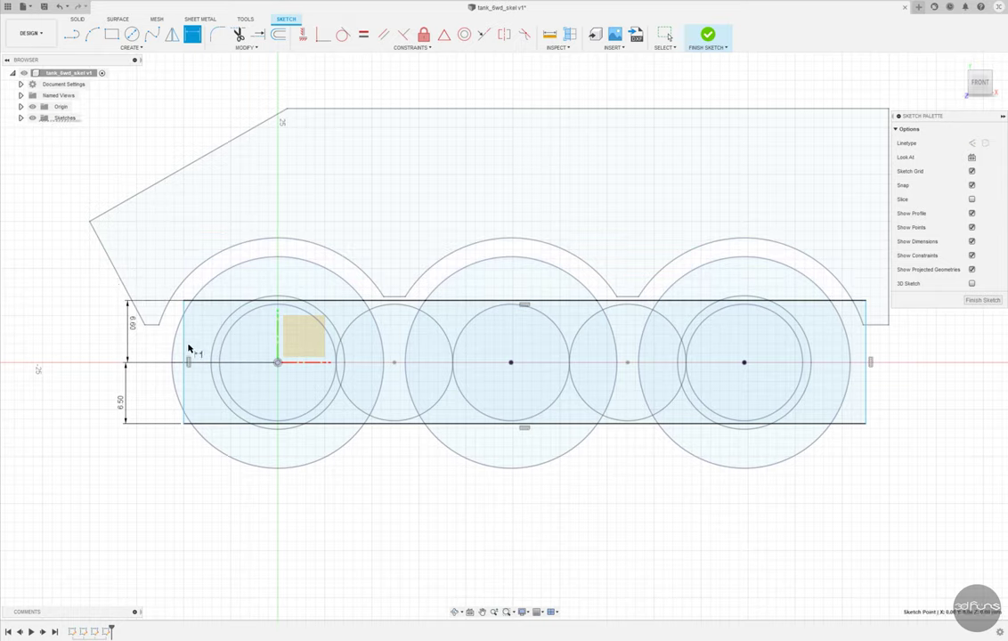
left_click(184, 345)
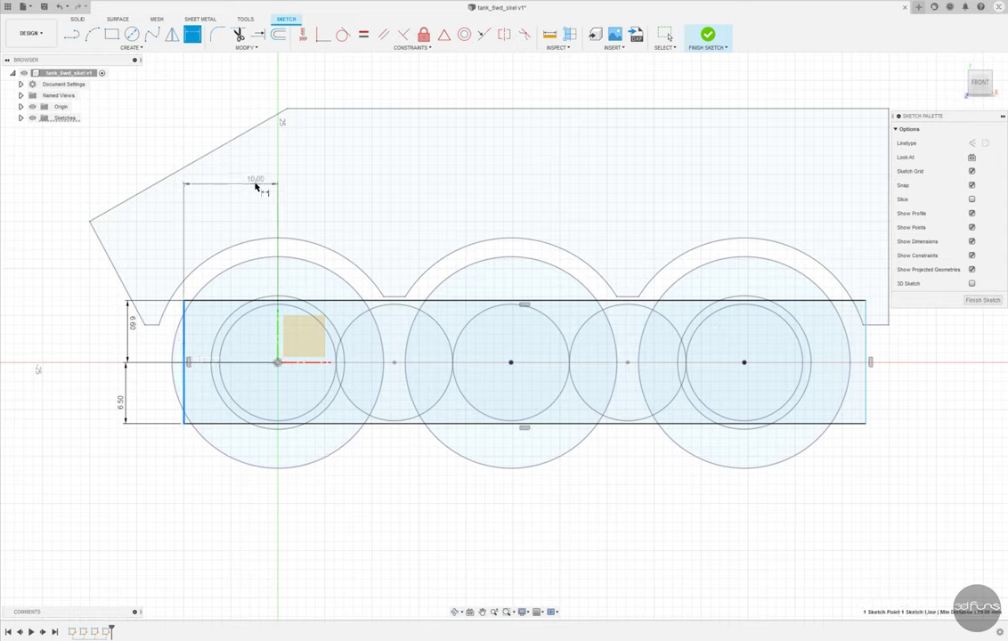
left_click(255, 183)
type("10.5")
key("Return")
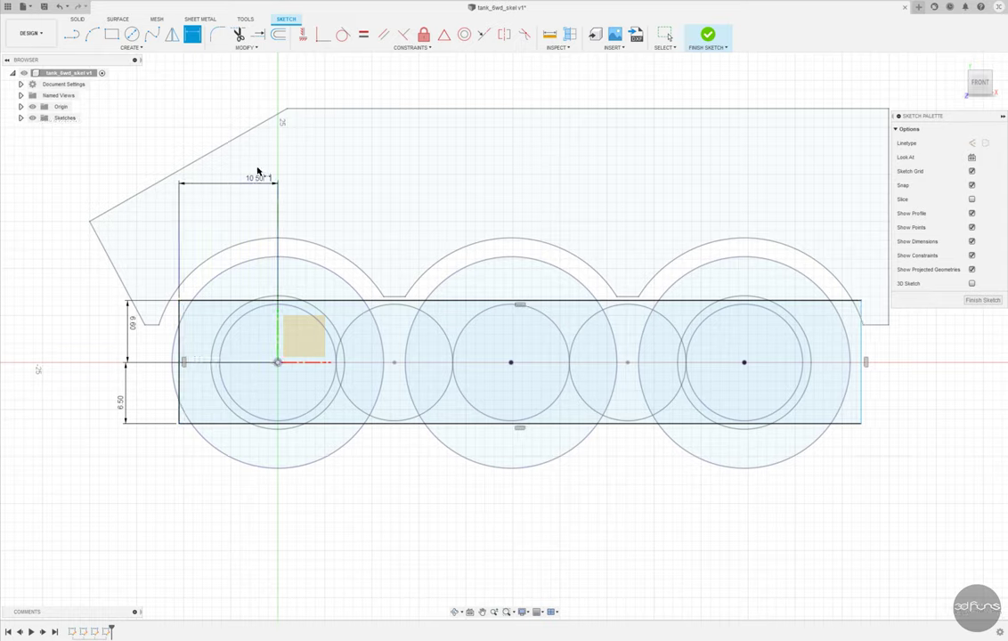
left_click(277, 363)
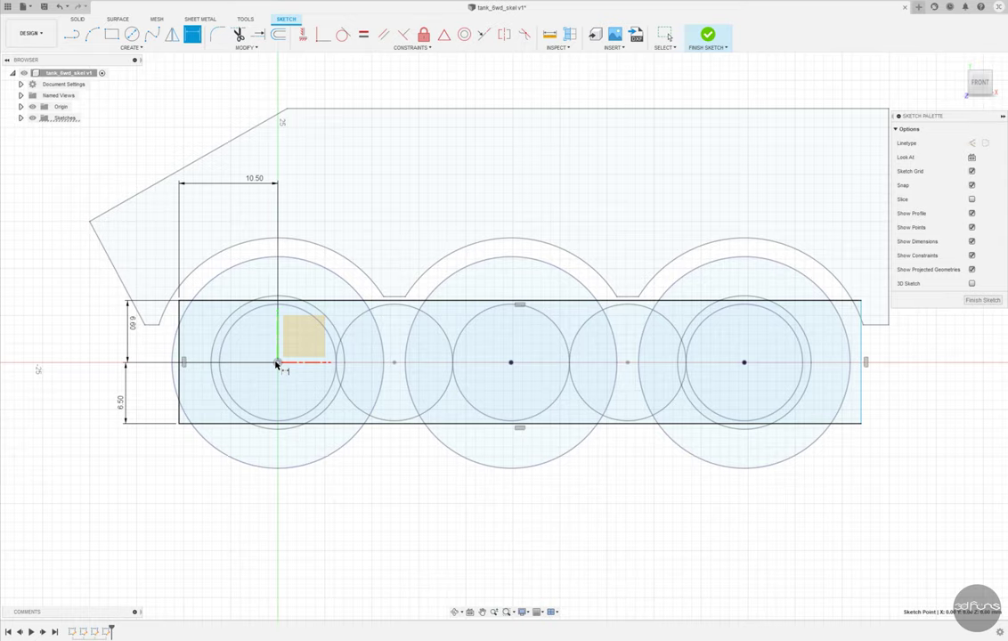
left_click(860, 383)
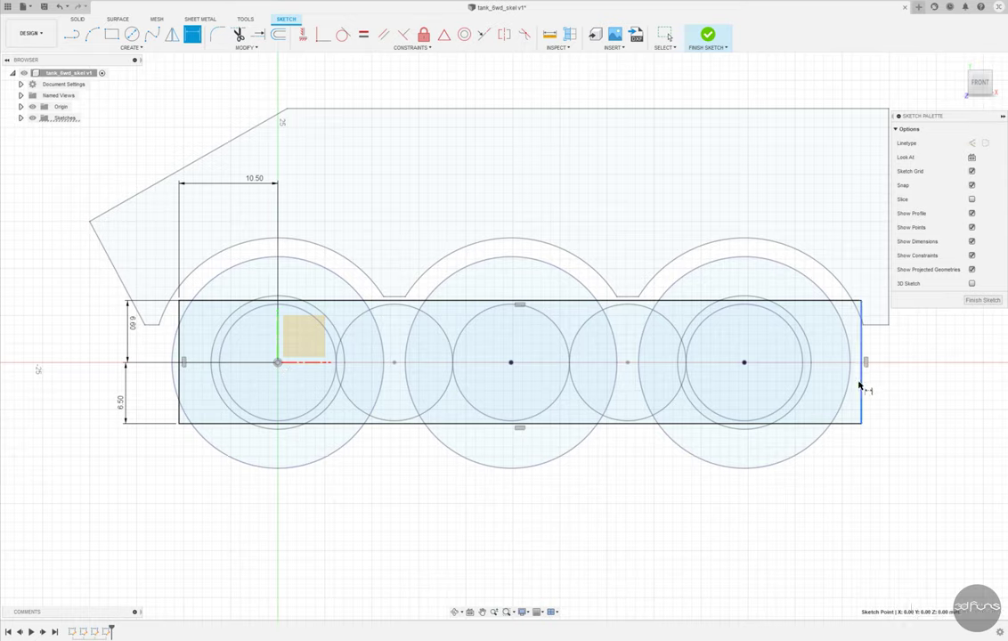
left_click(537, 184)
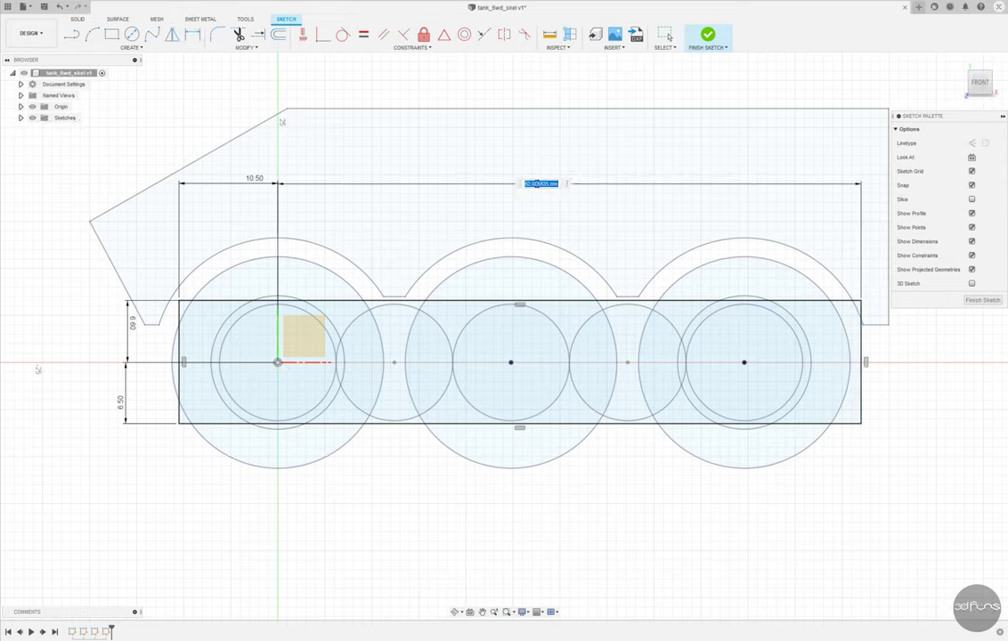
type("60.1")
key("Return")
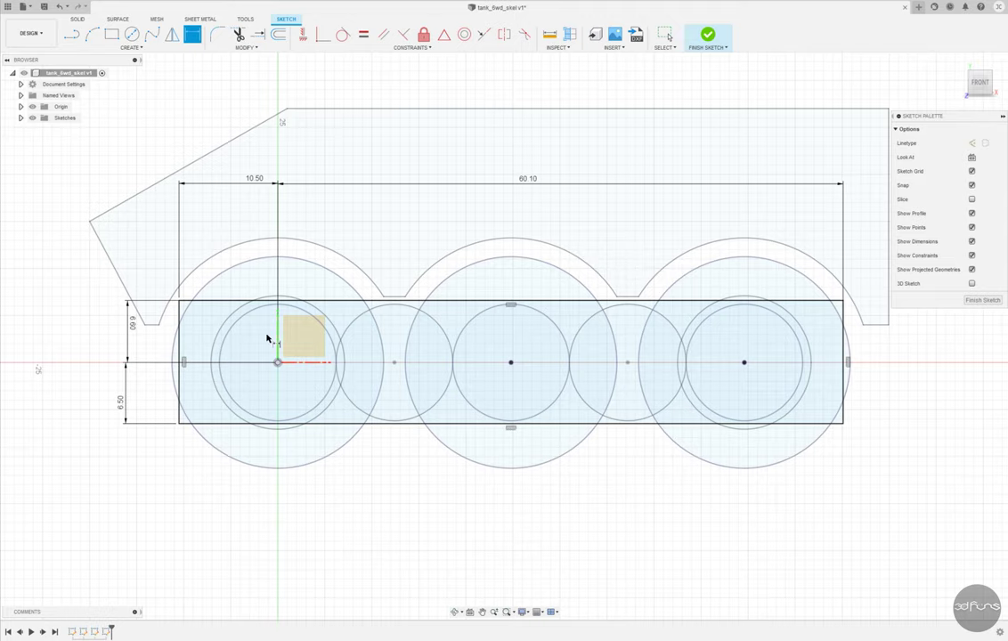
Draw diagonal lines cutting across both lower corners of the rectangle.
key("l")
scroll(247, 466, "up", 2)
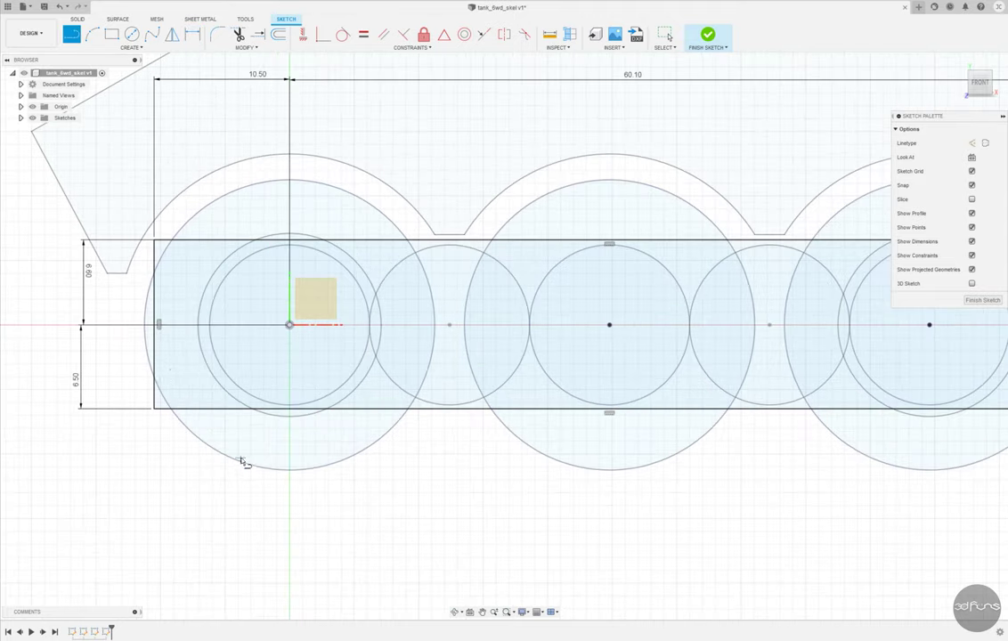
left_click(159, 352)
left_click(209, 407)
scroll(209, 407, "down", 3)
left_click(700, 409)
left_click(739, 378)
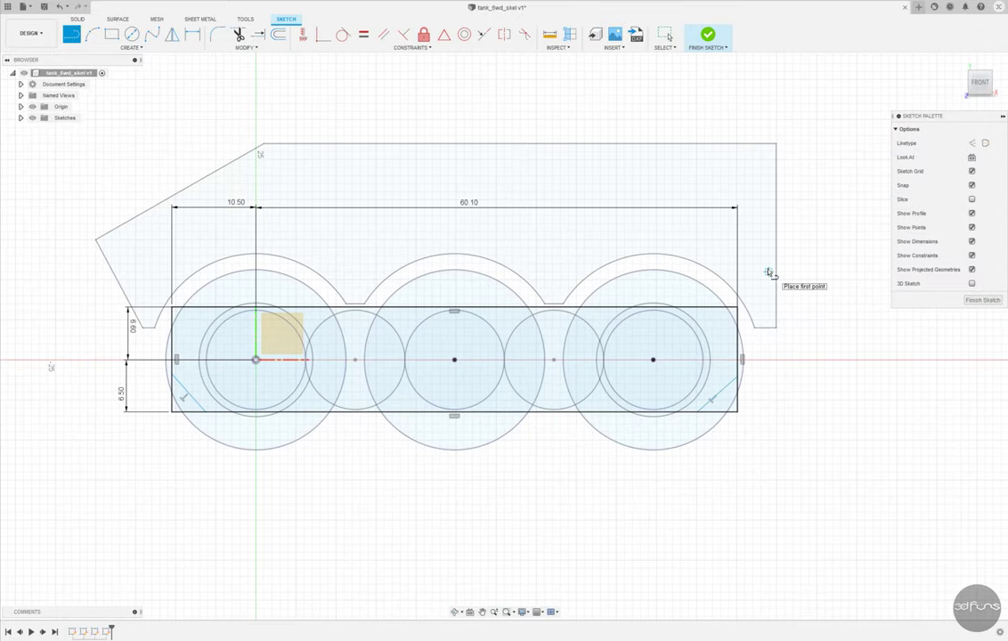
key("Escape")
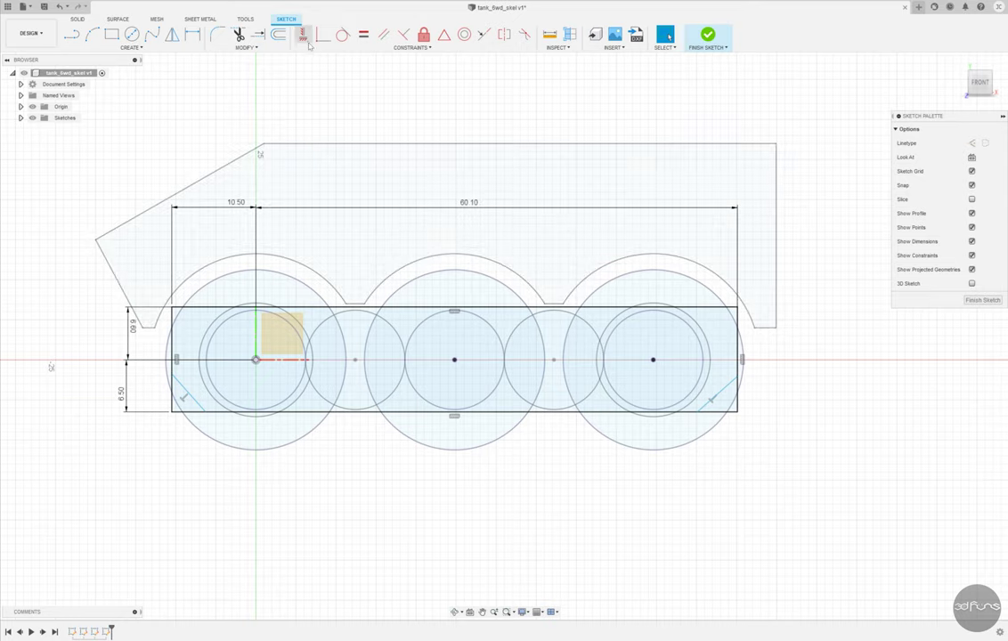
Dimension the left corner cut to 5.00 high and 5.50 wide.
left_click(194, 36)
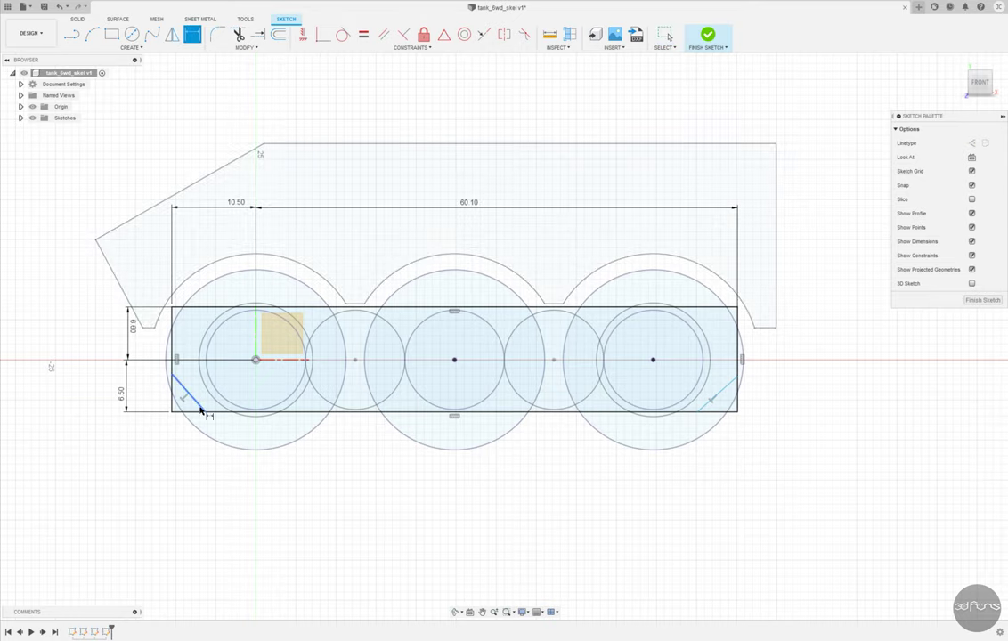
scroll(198, 407, "up", 3)
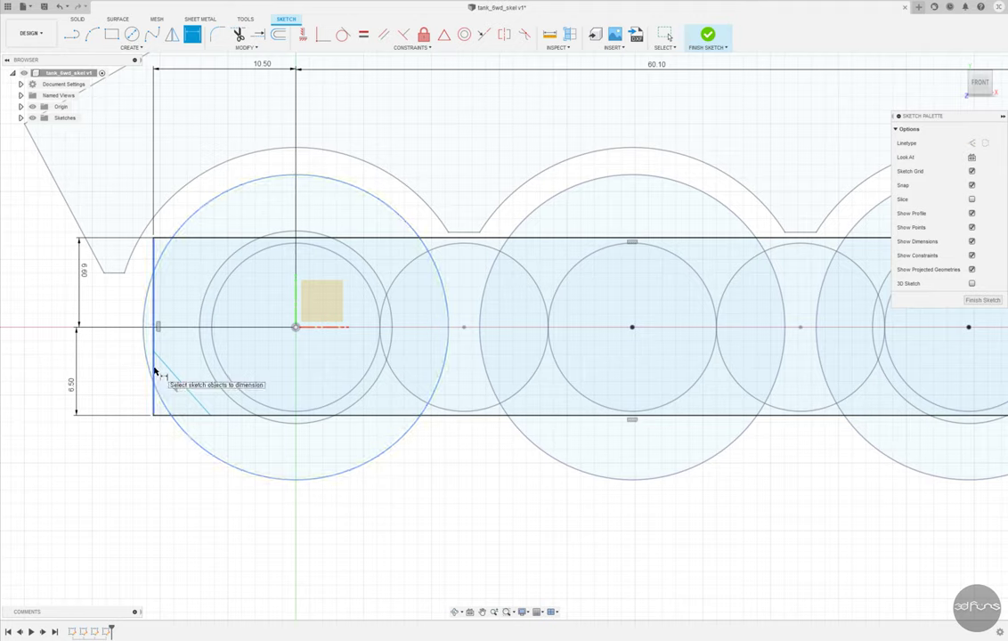
left_click(241, 415)
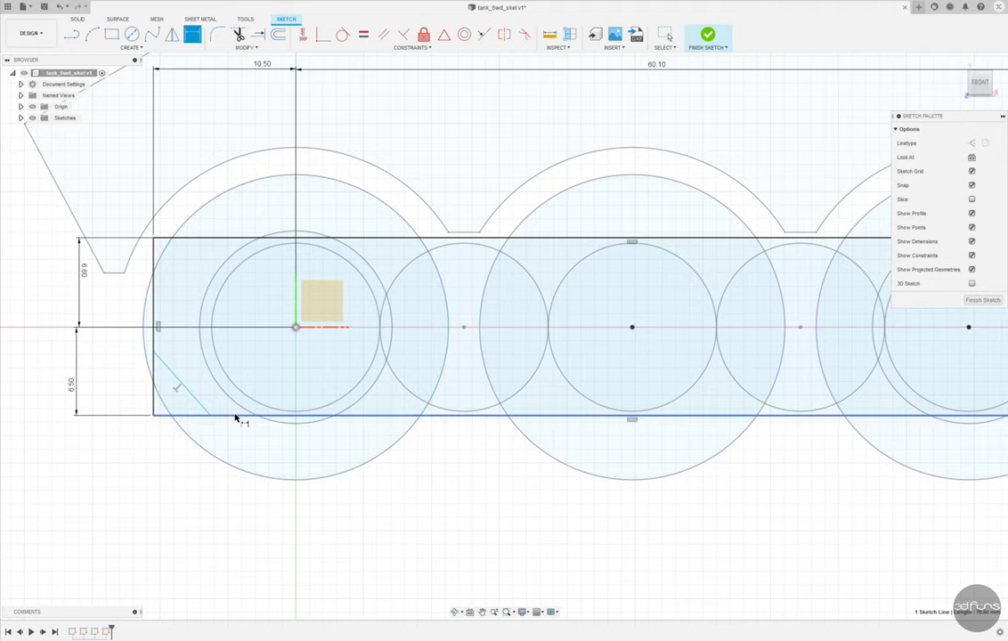
left_click(153, 350)
left_click(100, 374)
type("5")
key("Return")
left_click(154, 332)
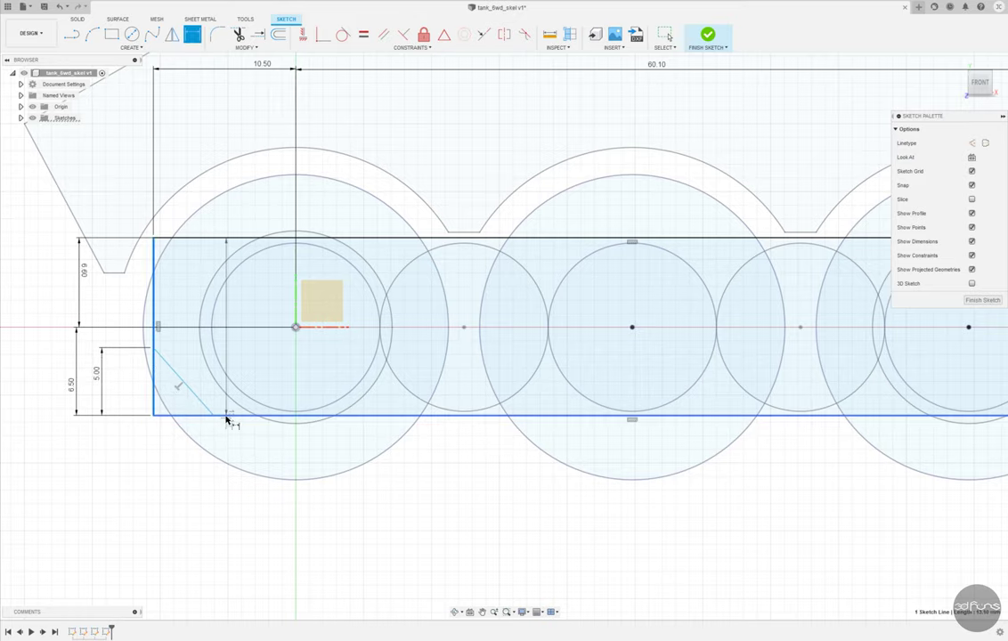
left_click(213, 415)
left_click(192, 487)
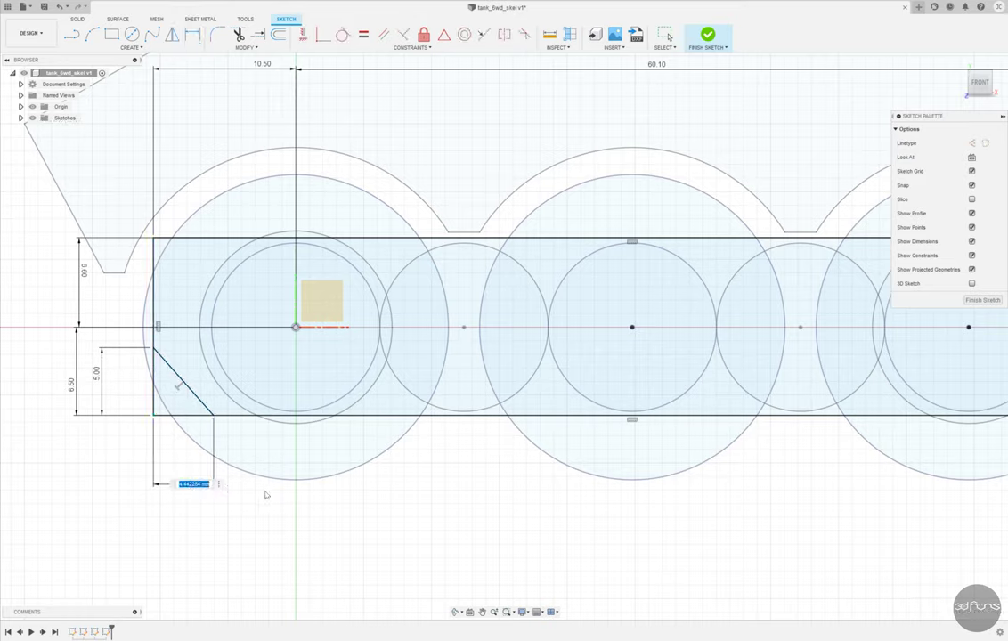
type(".5")
key("Return")
scroll(149, 407, "down", 2)
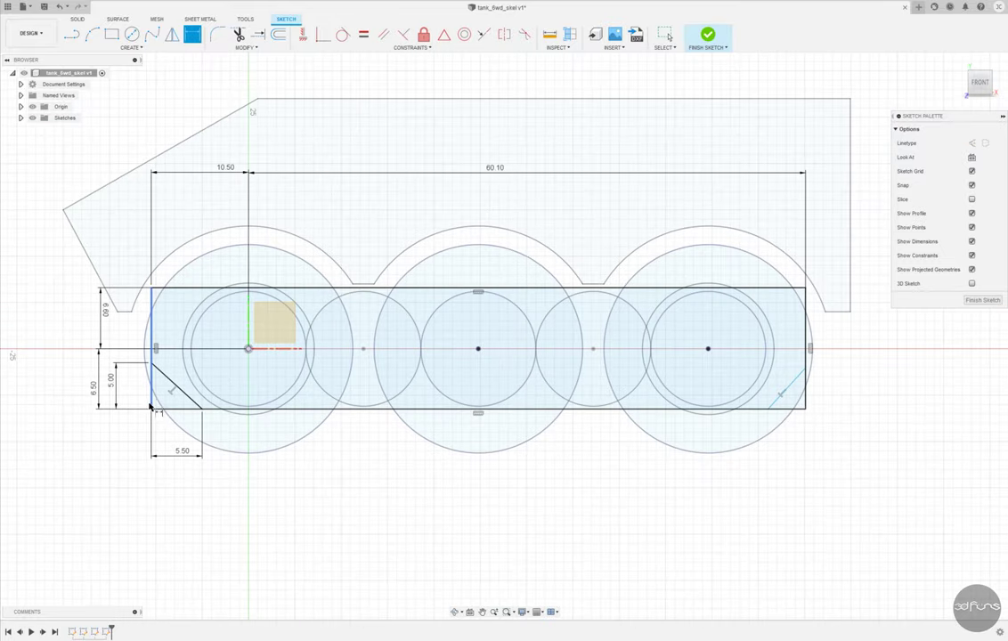
key("Escape")
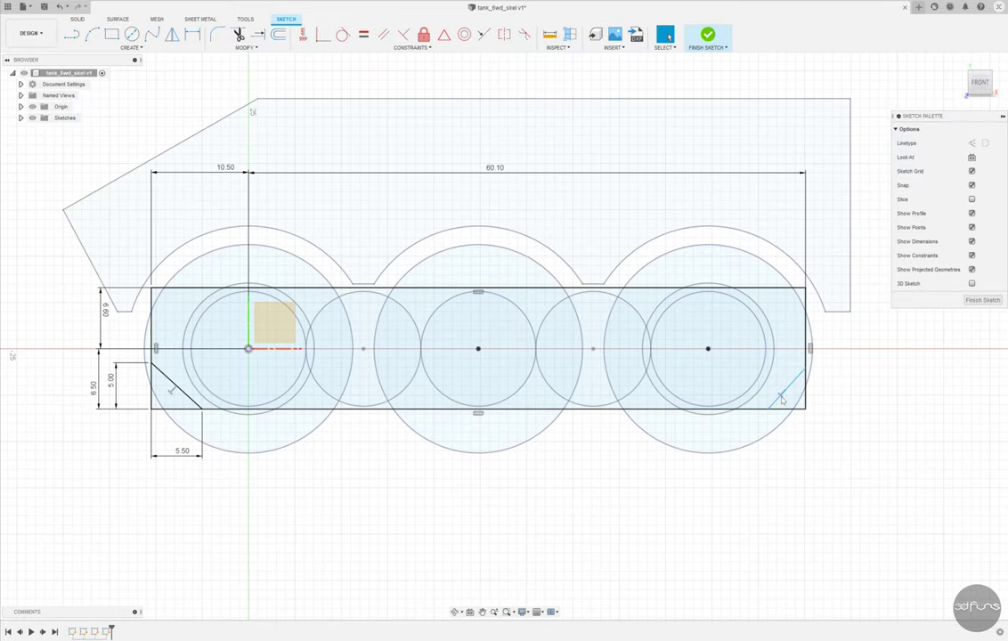
left_click(303, 34)
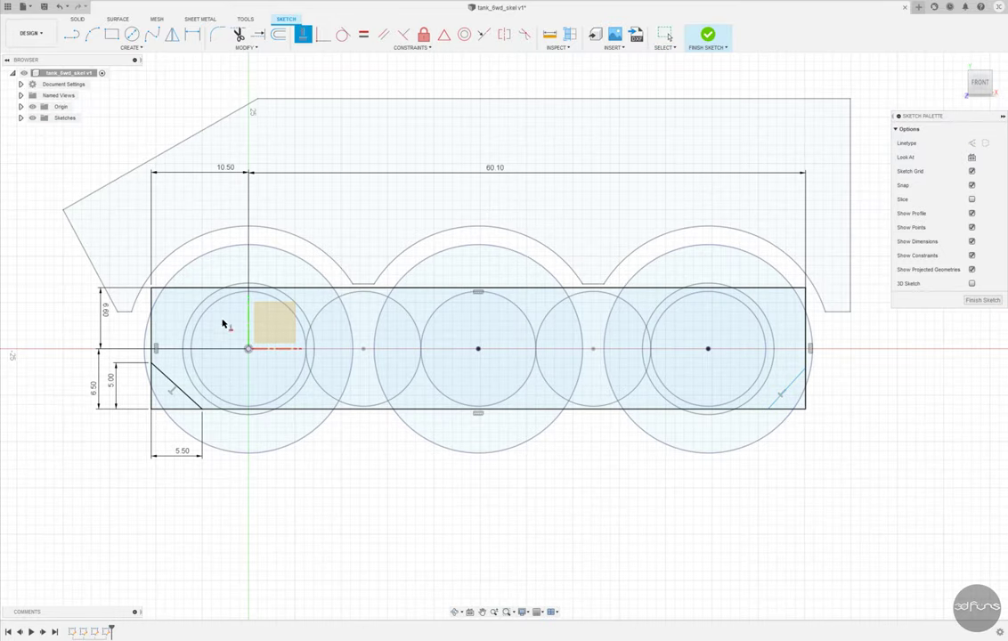
Constrain the right chamfer point horizontal with the left, then trim the leftover corner segments.
left_click(151, 364)
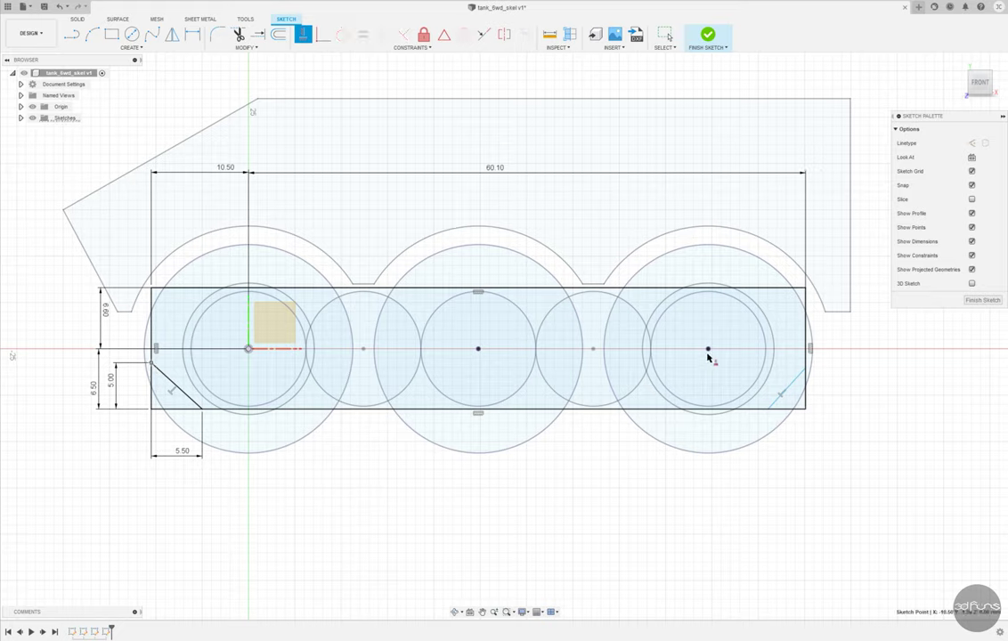
left_click(806, 368)
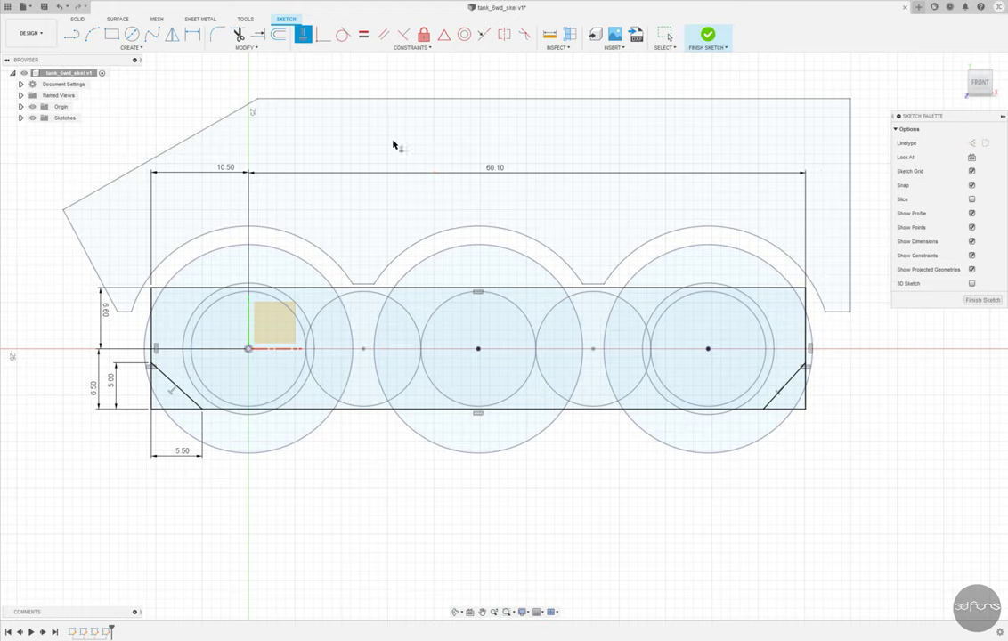
left_click(237, 33)
left_click(178, 351)
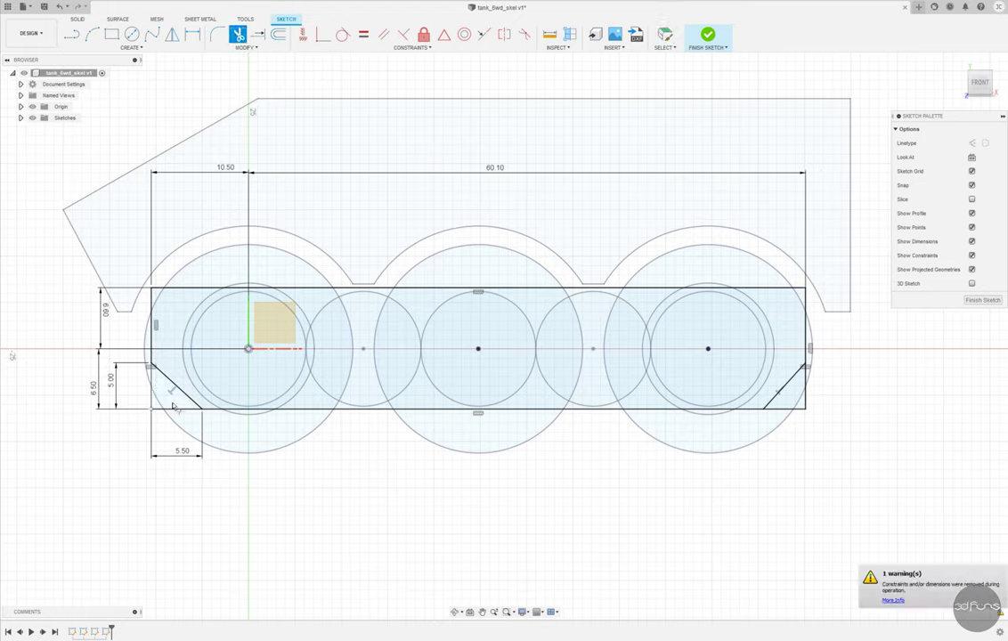
left_click(791, 410)
left_click(804, 392)
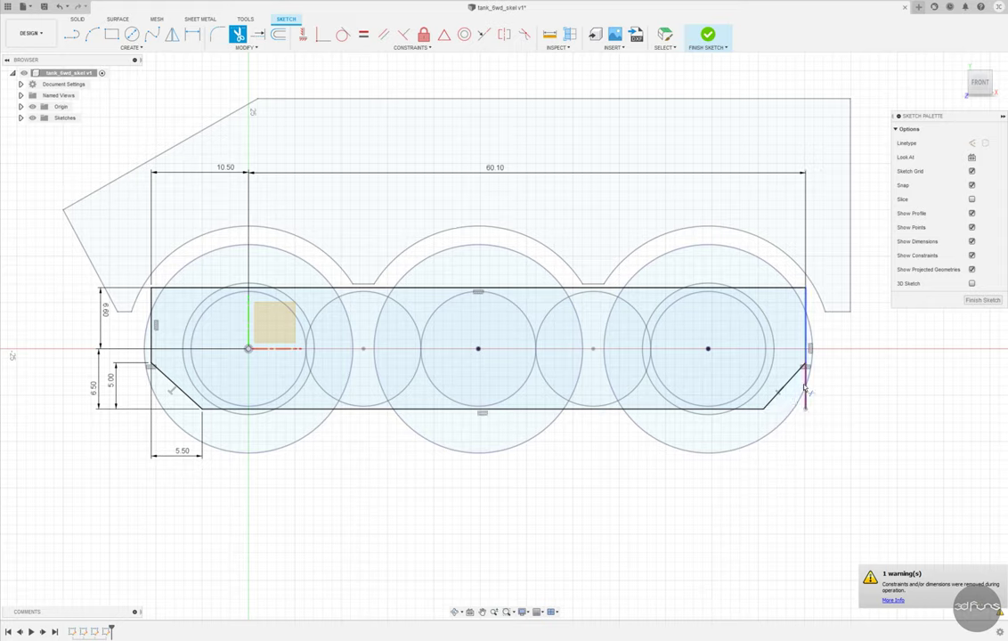
key("Escape")
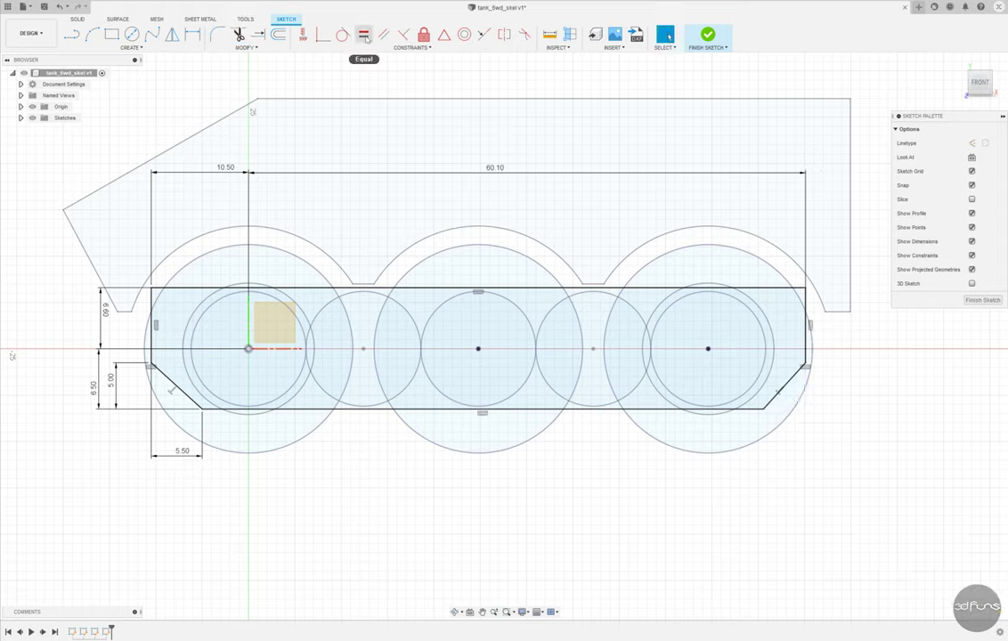
Attempt a horizontal width dimension on the right chamfer, then cancel it as over-constraining.
left_click(192, 34)
left_click(805, 356)
left_click(764, 409)
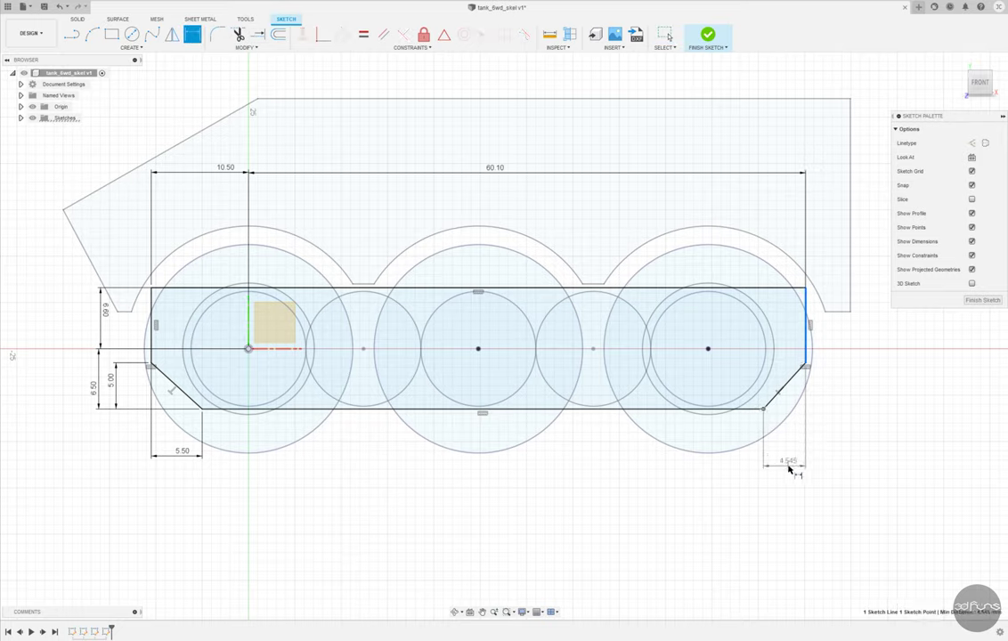
left_click(786, 462)
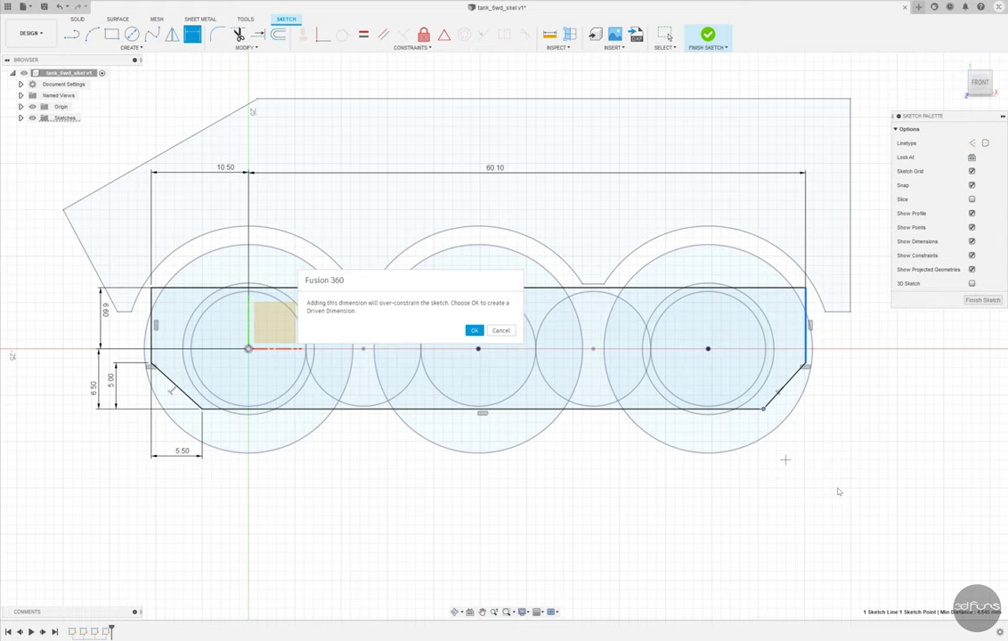
left_click(502, 331)
key("Escape")
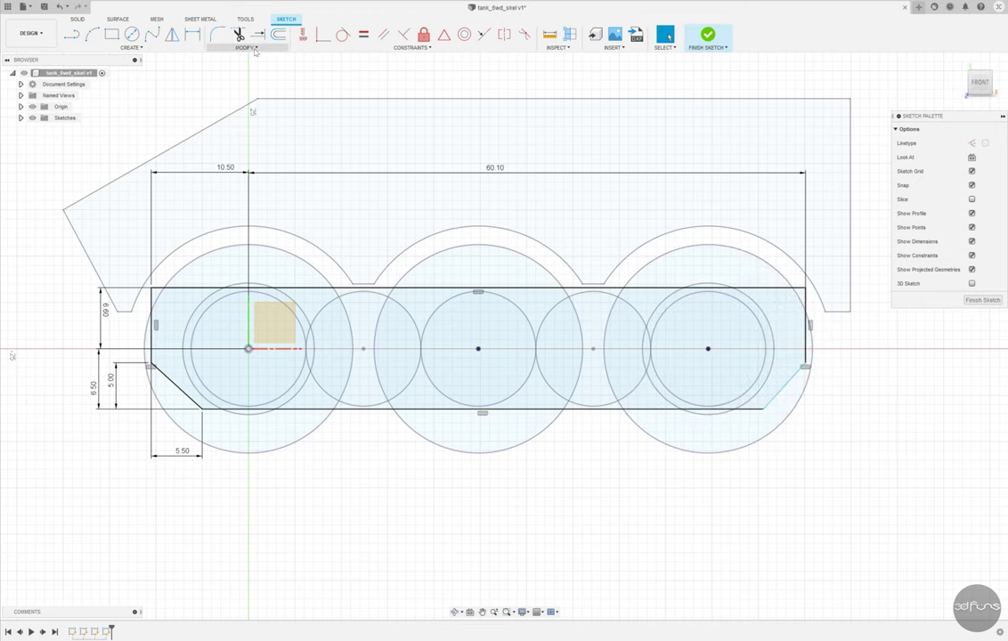
Dimension the right chamfer's horizontal width to 5.00 between the right edge and chamfer corner.
left_click(192, 34)
left_click(807, 355)
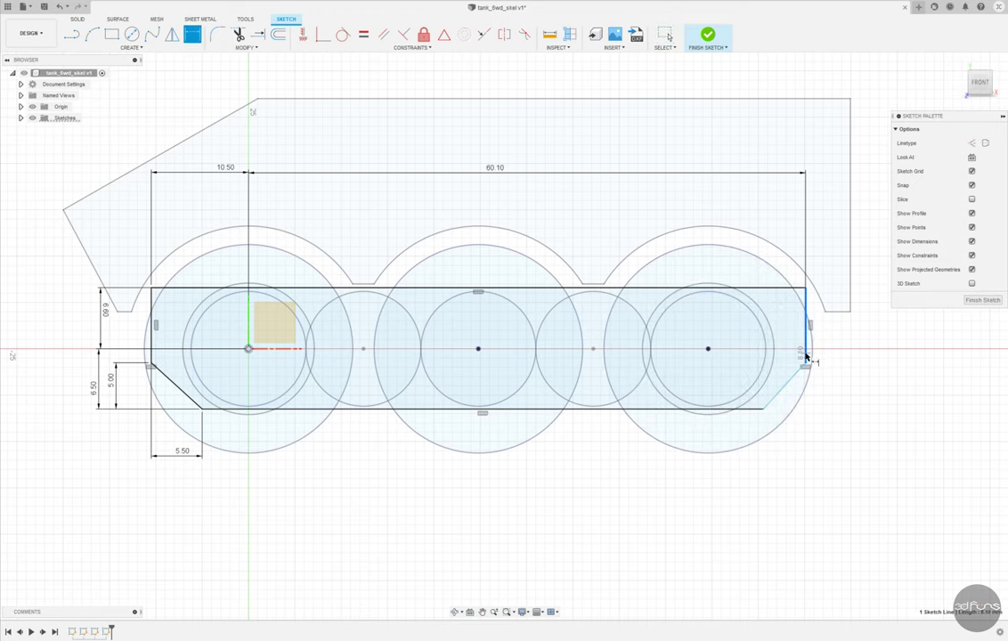
left_click(764, 409)
left_click(792, 451)
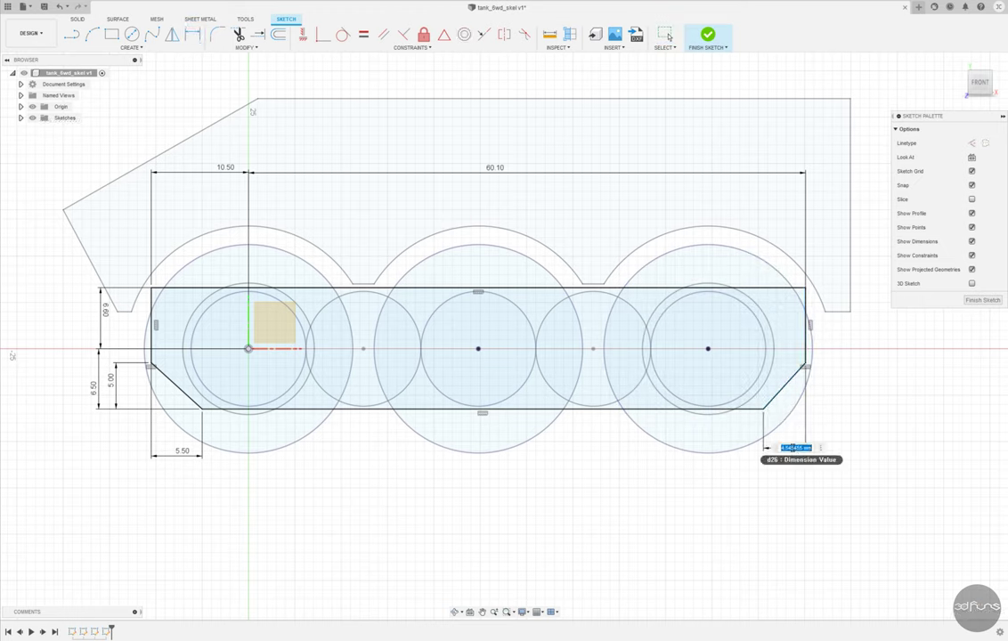
type("5")
key("Return")
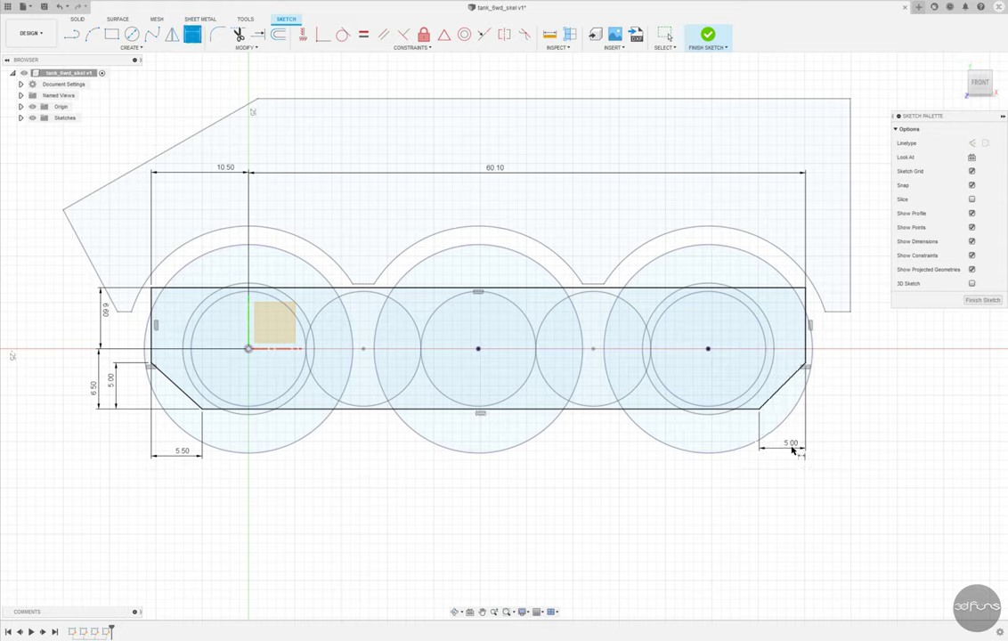
key("Escape")
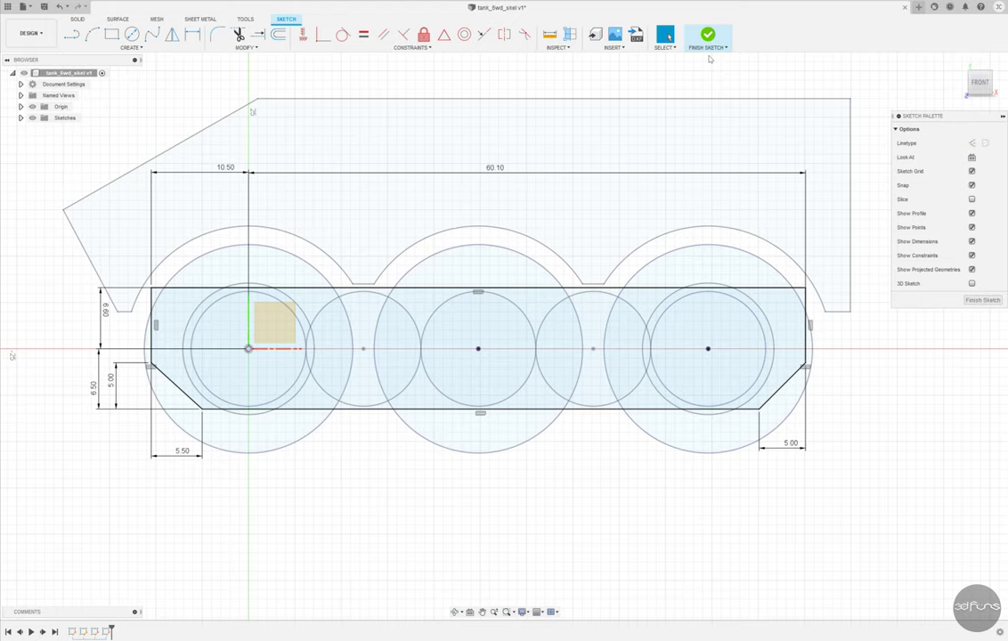
left_click(193, 34)
left_click(152, 337)
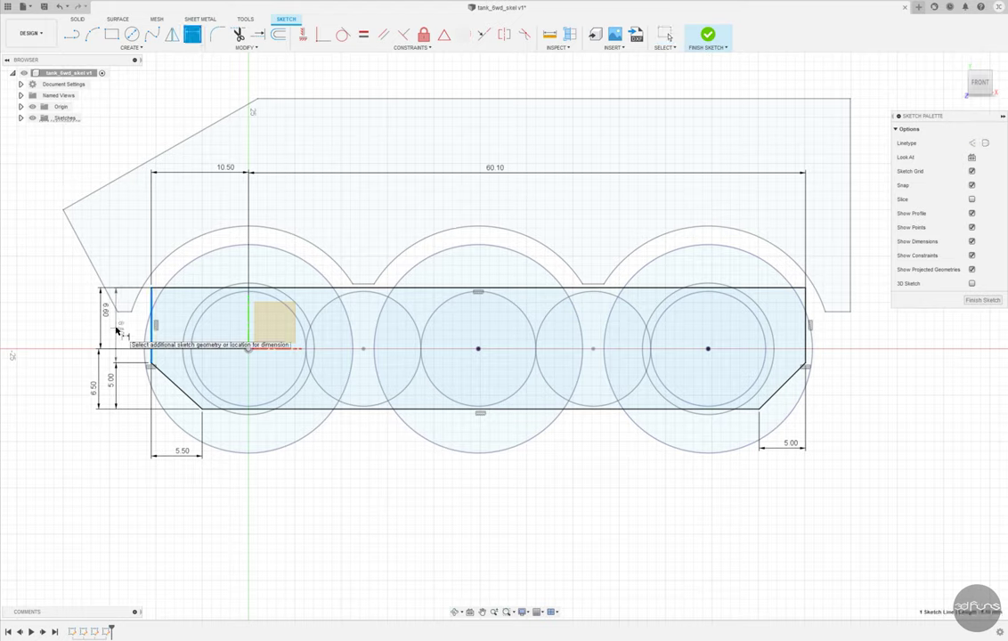
key("Escape")
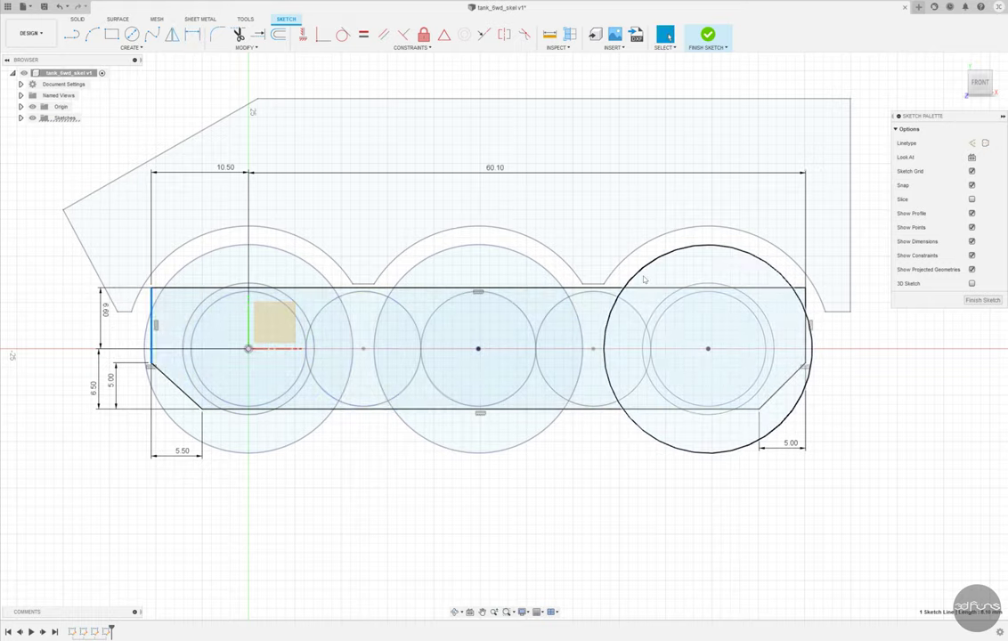
Finish the rectangle sketch and create an offset construction plane from the origin plane.
left_click(707, 37)
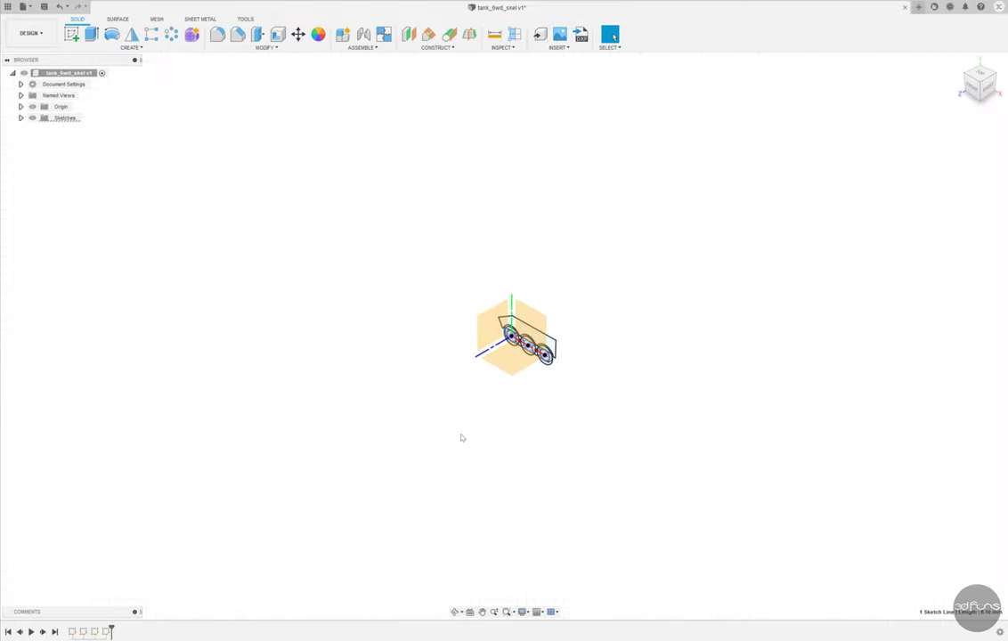
scroll(534, 356, "up", 3)
scroll(537, 355, "up", 2)
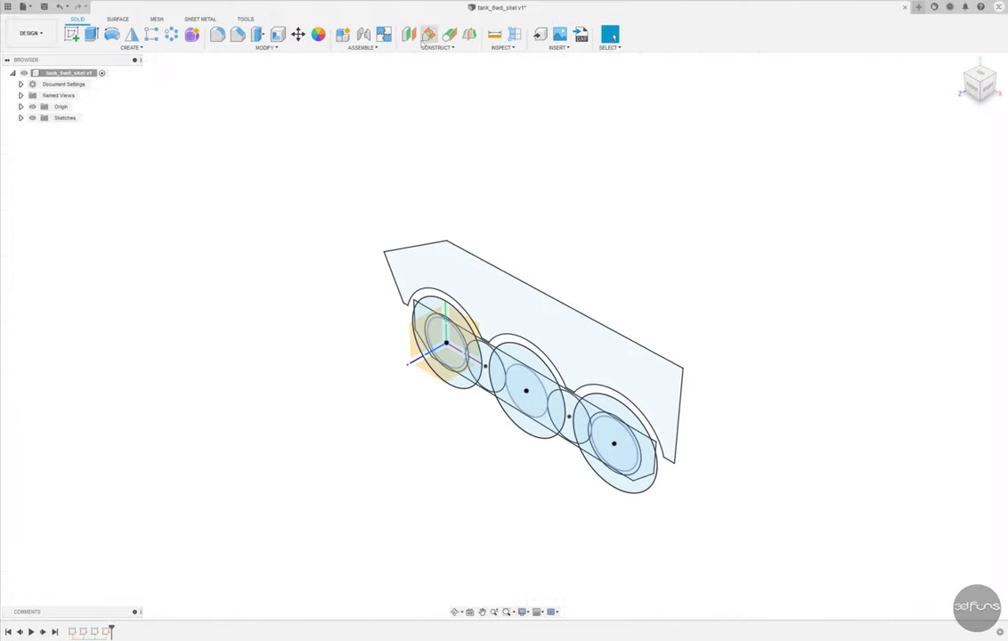
left_click(409, 34)
left_click(413, 355)
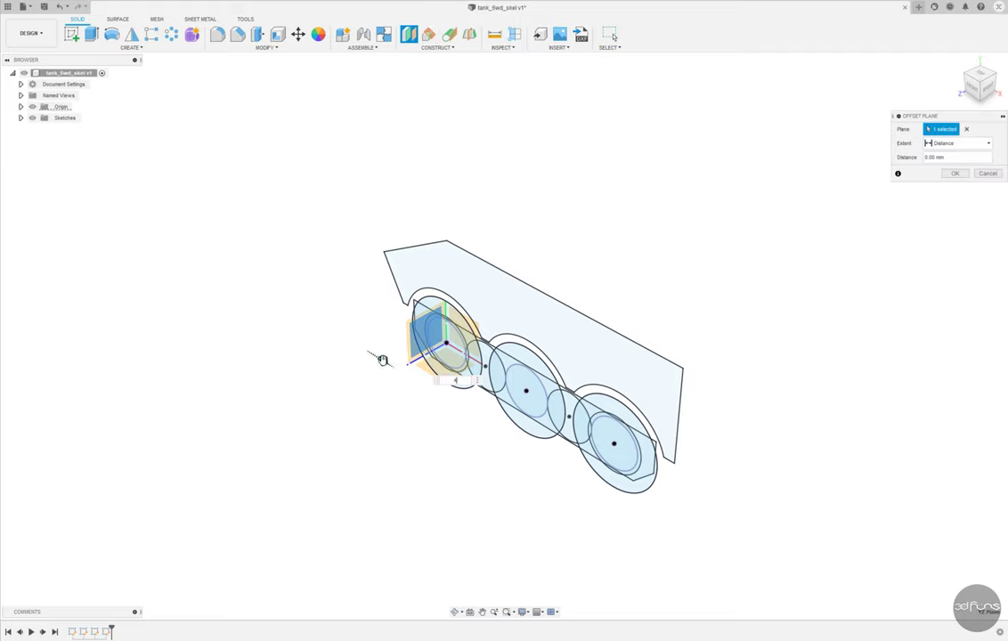
type("40")
key("Return")
left_click(71, 34)
left_click(418, 365)
mouse_move(439, 367)
middle_mouse_down("shift")
mouse_move(528, 411)
mouse_move(572, 407)
mouse_move(583, 400)
mouse_move(581, 349)
middle_mouse_up("shift")
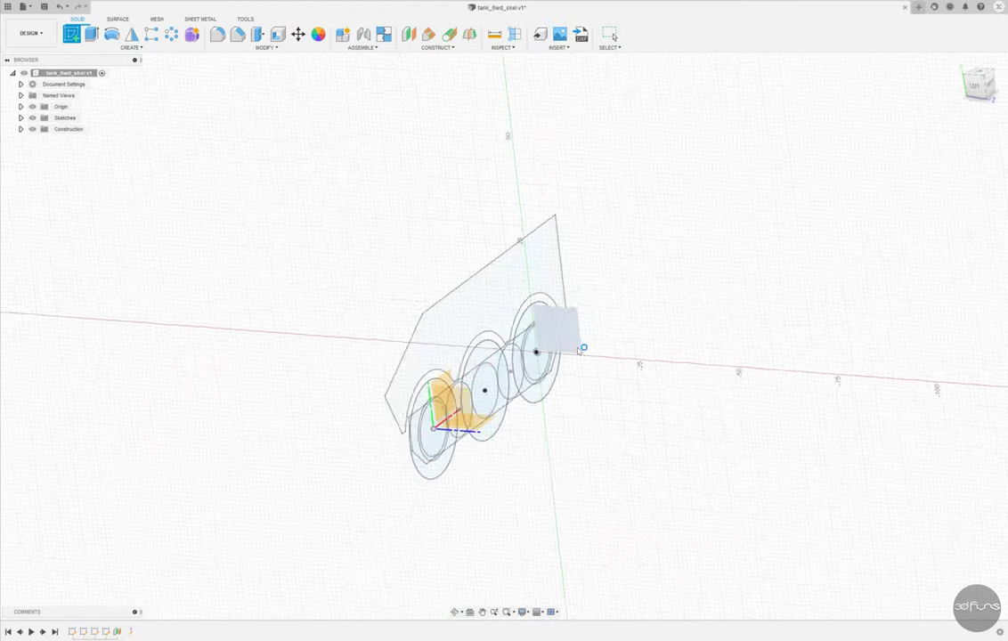
Sketch a Ø16.50 centre-diameter circle on the offset plane above the origin.
left_click(582, 348)
left_click(132, 33)
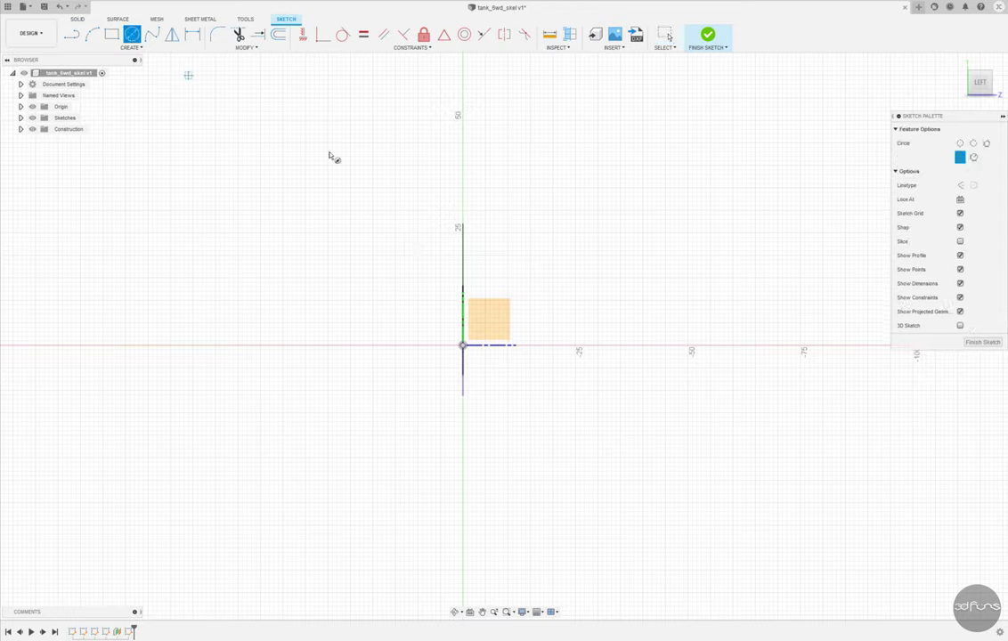
left_click(462, 192)
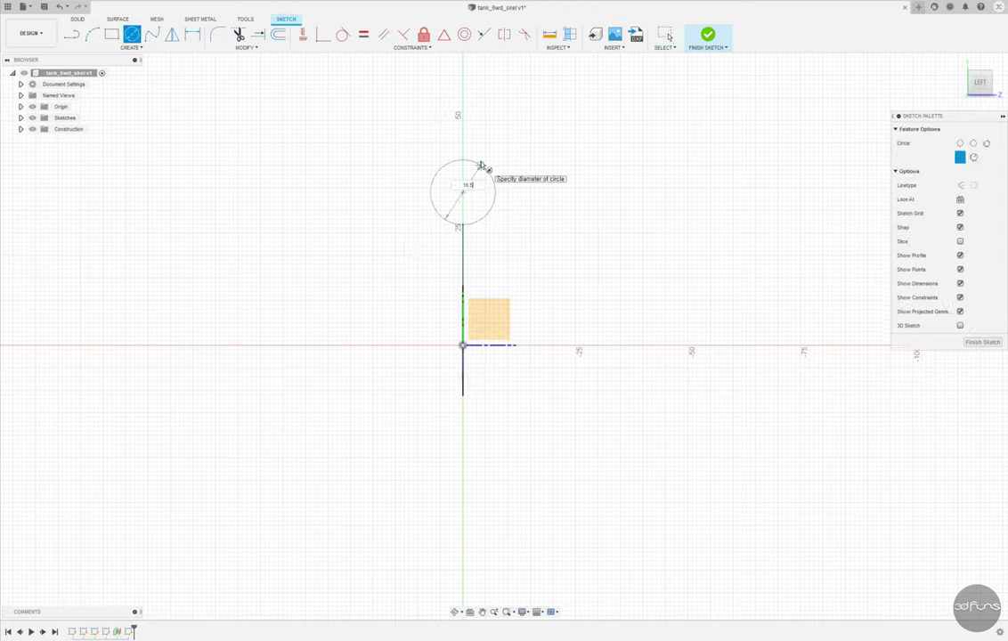
left_click(481, 165)
key("Escape")
Align the circle centre vertically with the origin, dimension it 16.20 above, and finish the sketch.
left_click(305, 35)
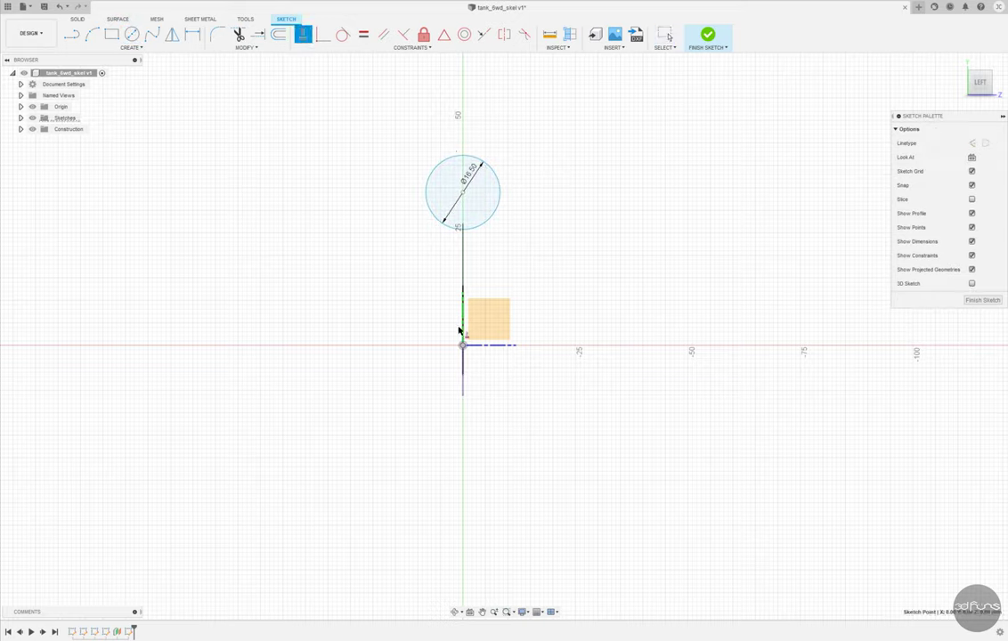
left_click(462, 191)
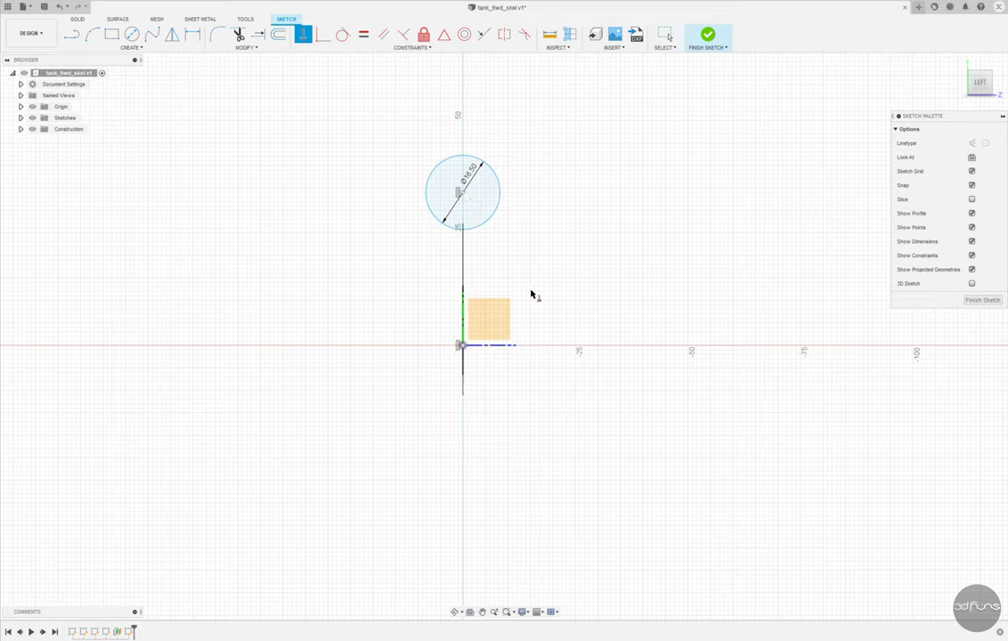
left_click(193, 34)
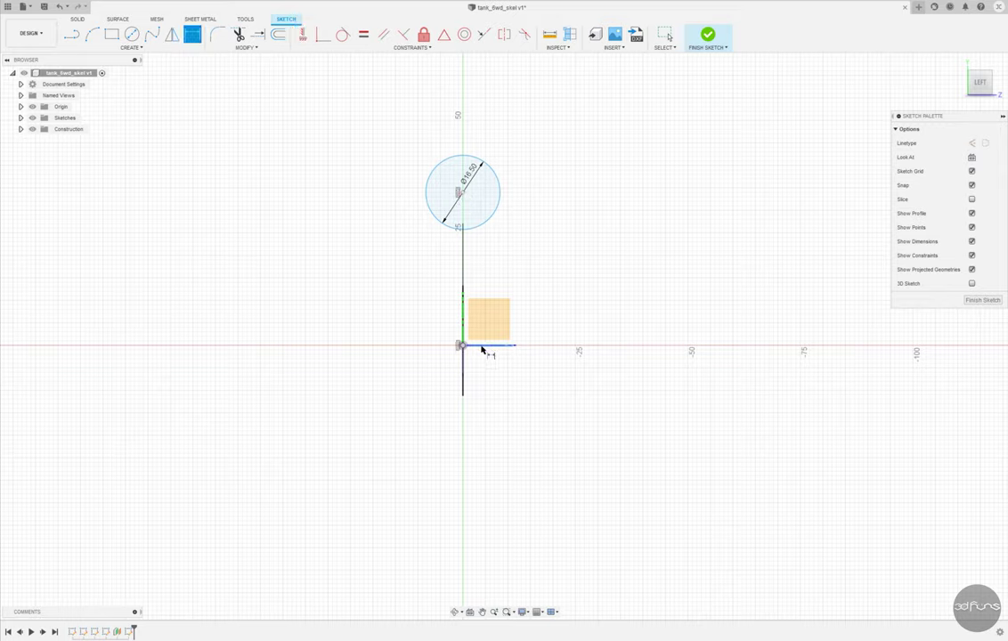
left_click(461, 345)
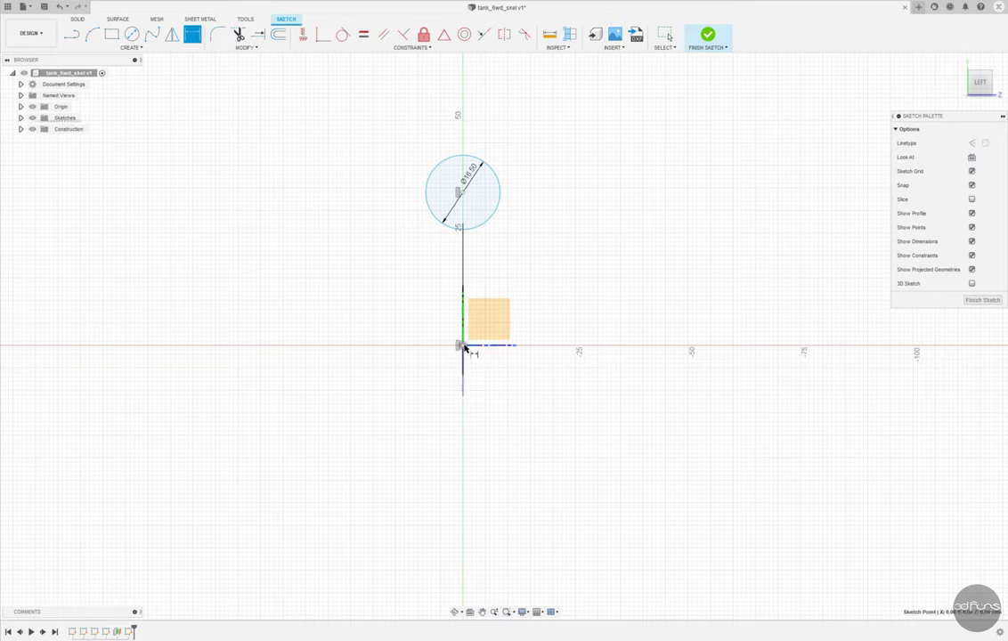
left_click(462, 193)
left_click(357, 257)
type("15")
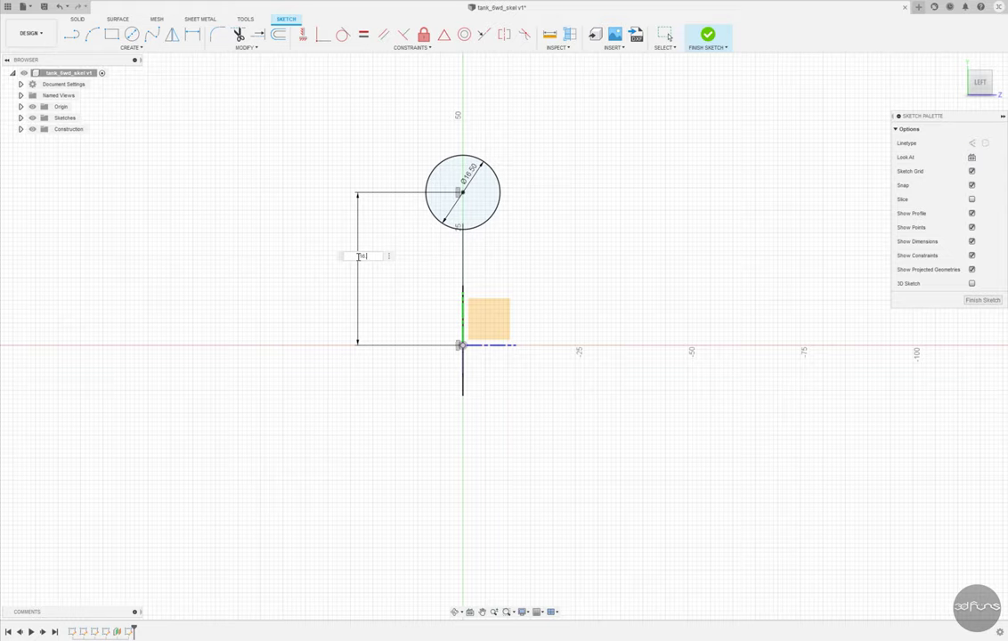
type(".2")
key("Return")
scroll(468, 331, "up", 2)
scroll(483, 336, "up", 3)
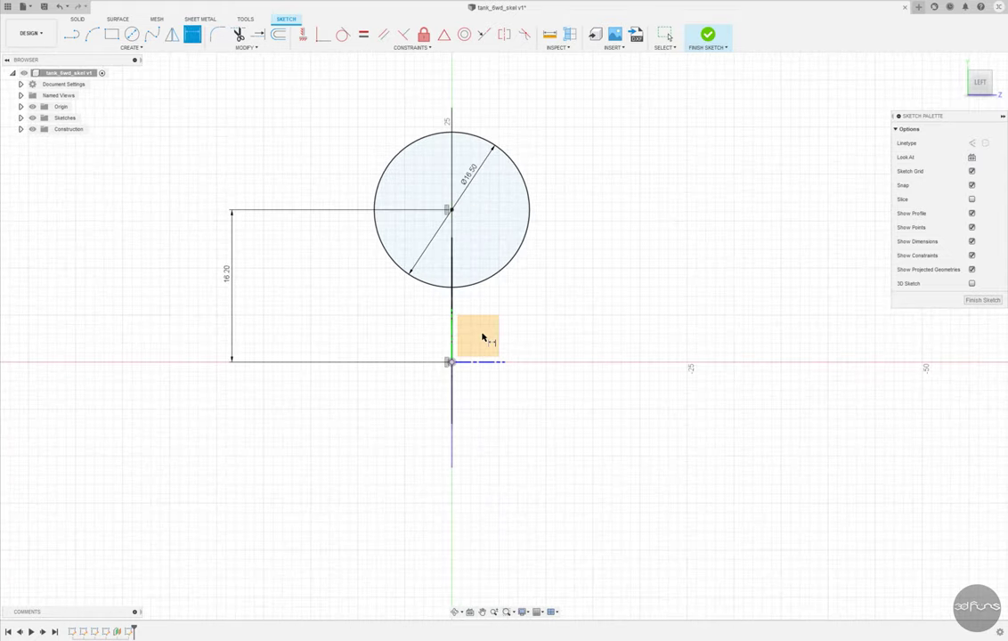
middle_click_drag(697, 238, 682, 241, "shift")
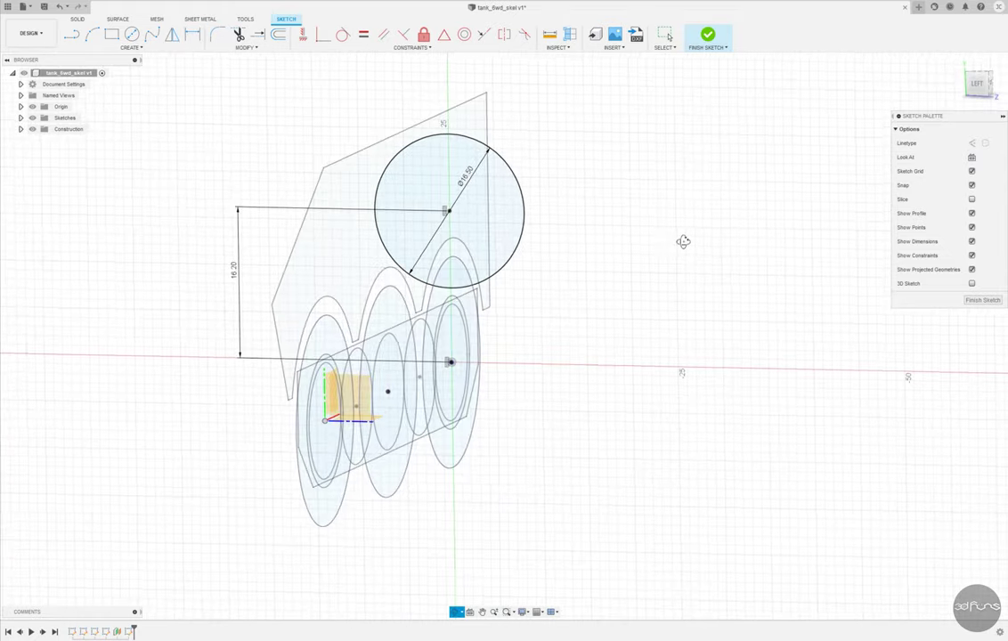
left_click(706, 39)
left_click(973, 86)
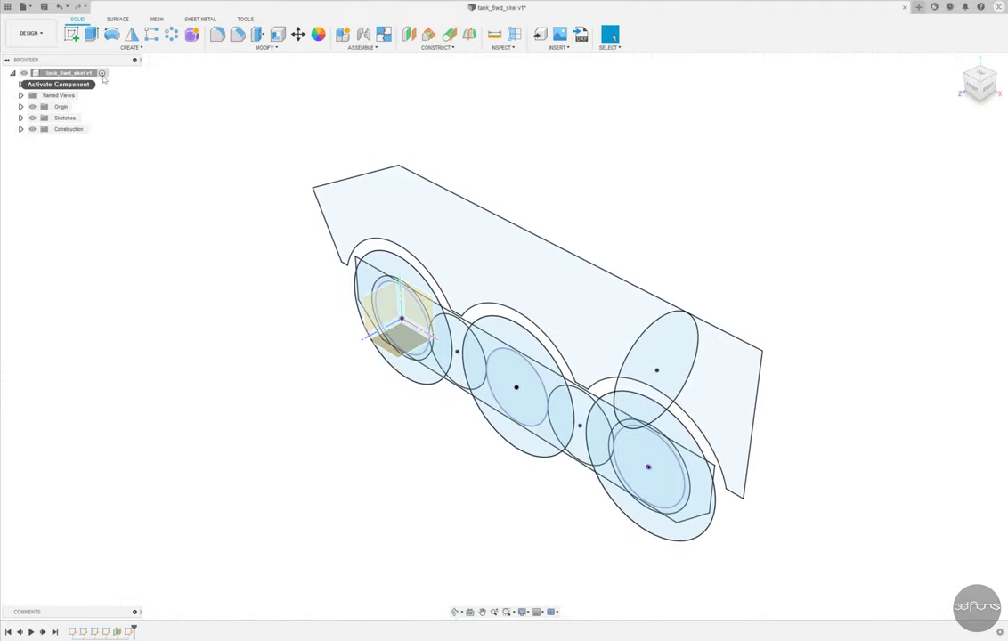
Save the design as version v2 and answer the prompt about deleting tank_skel_old.
left_click(43, 7)
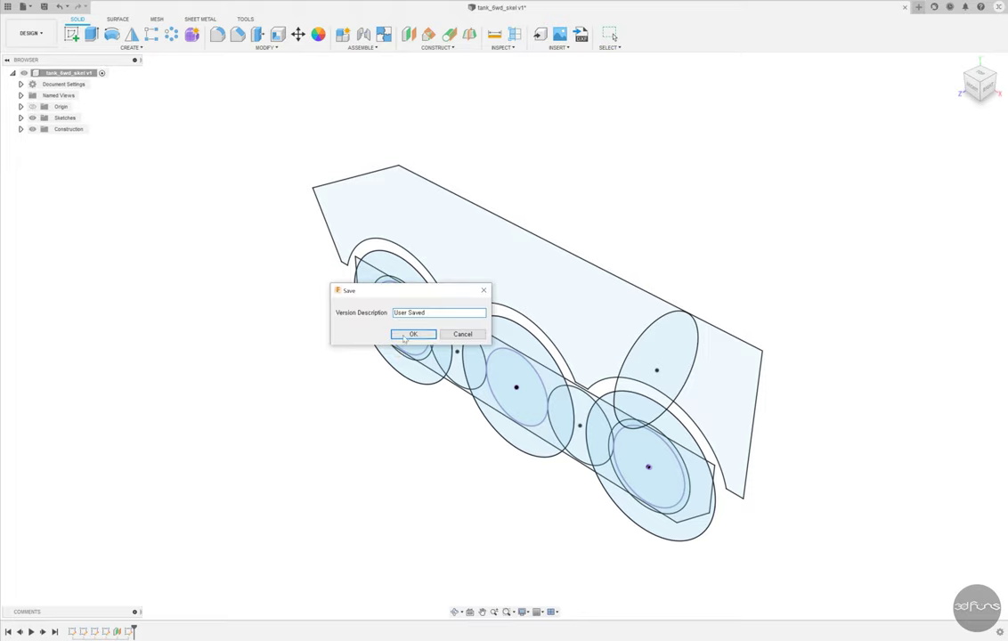
left_click(405, 336)
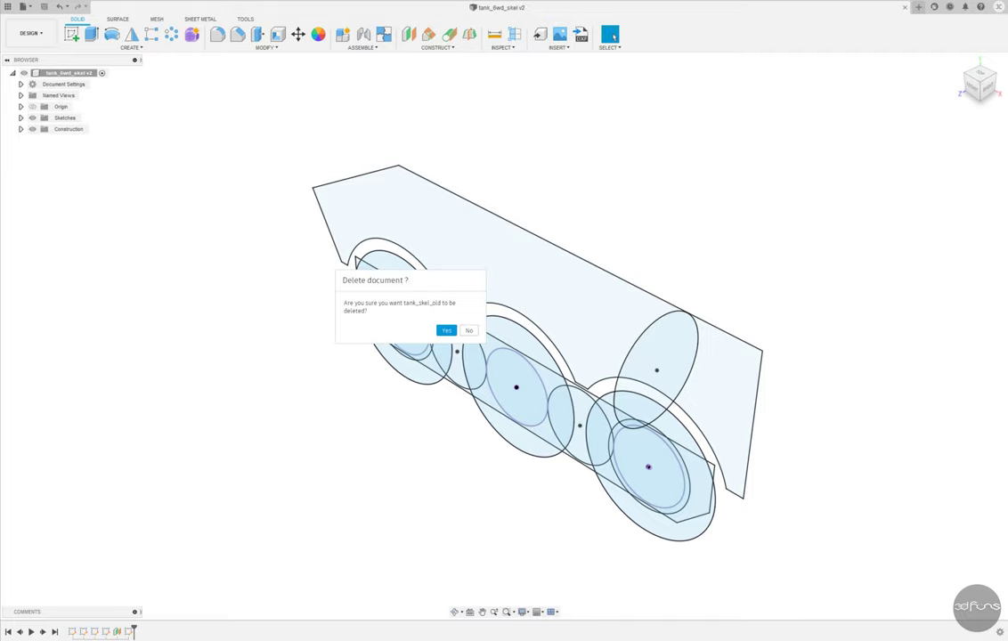
left_click(469, 331)
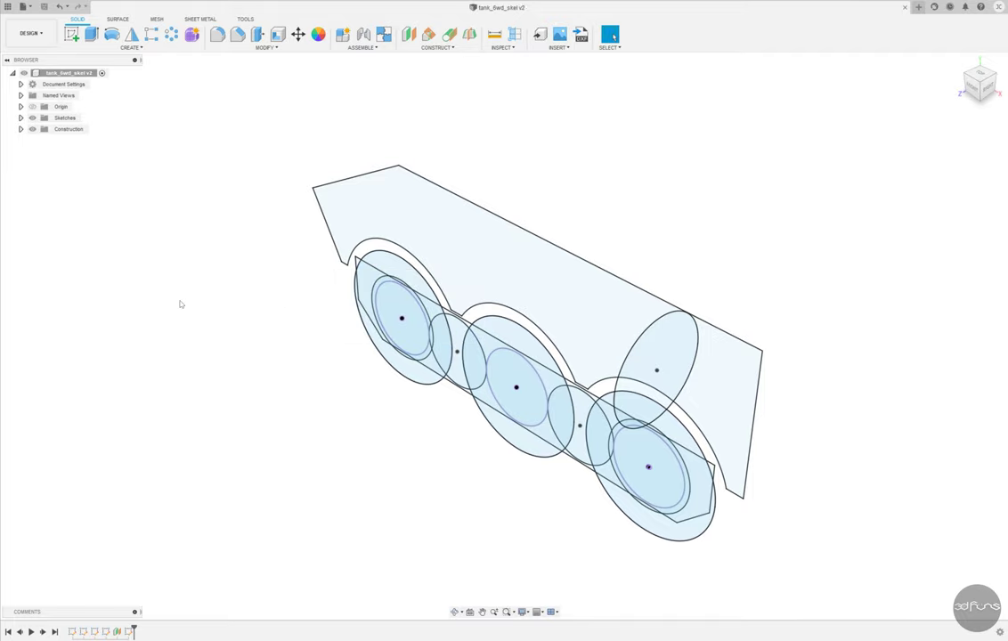